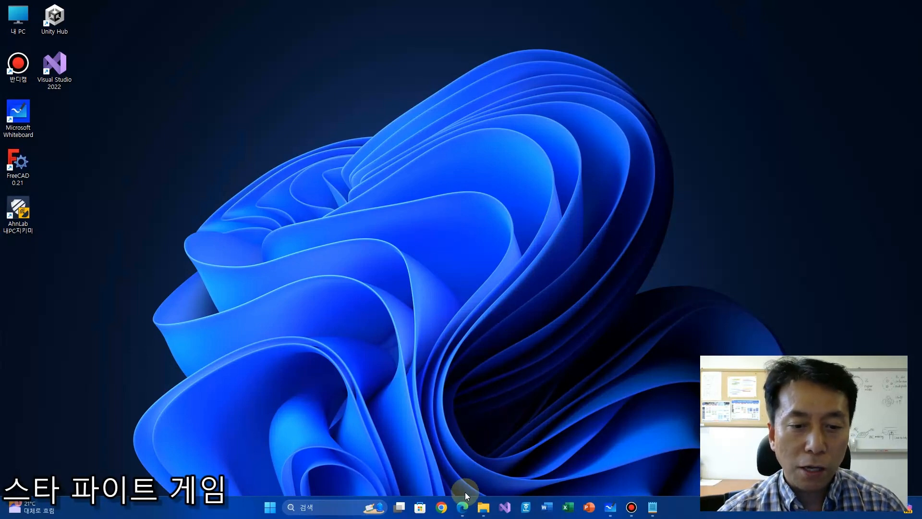
- Search Google in the web browser for "슈팅 게임" and show the image results
click(464, 507)
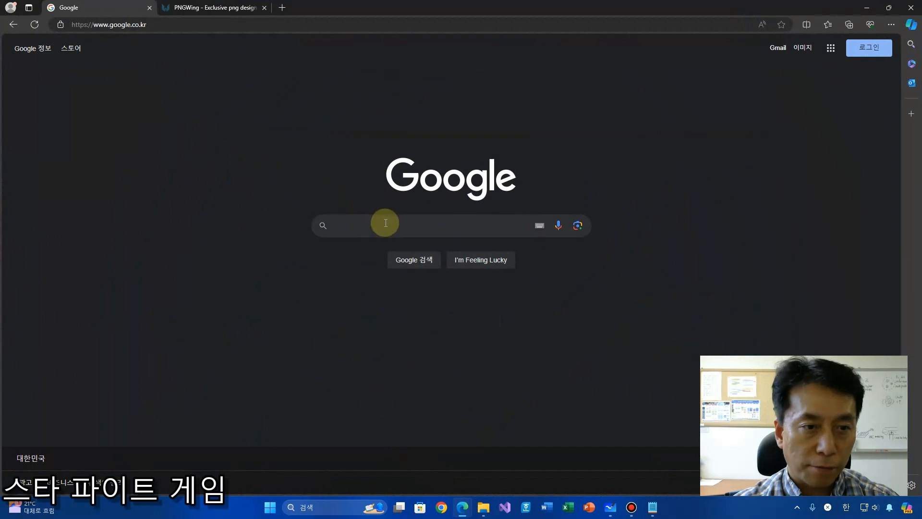
click(400, 229)
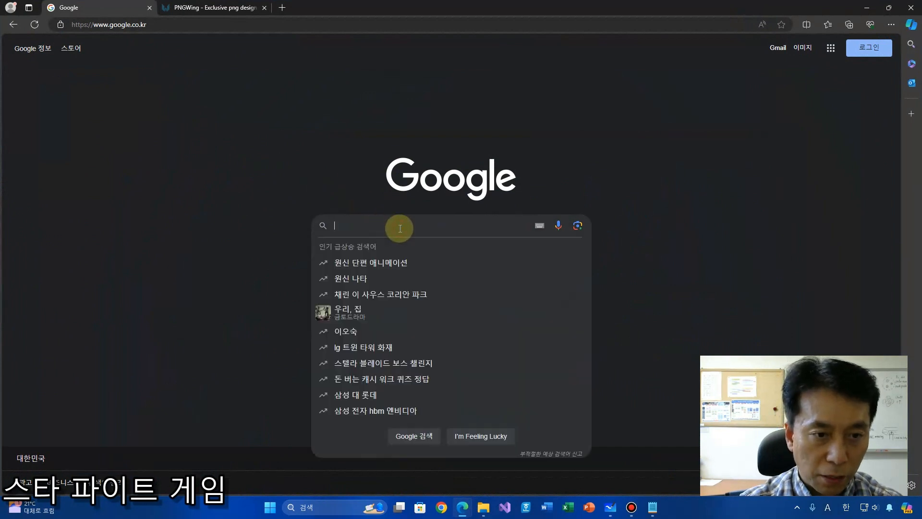
text(tb)
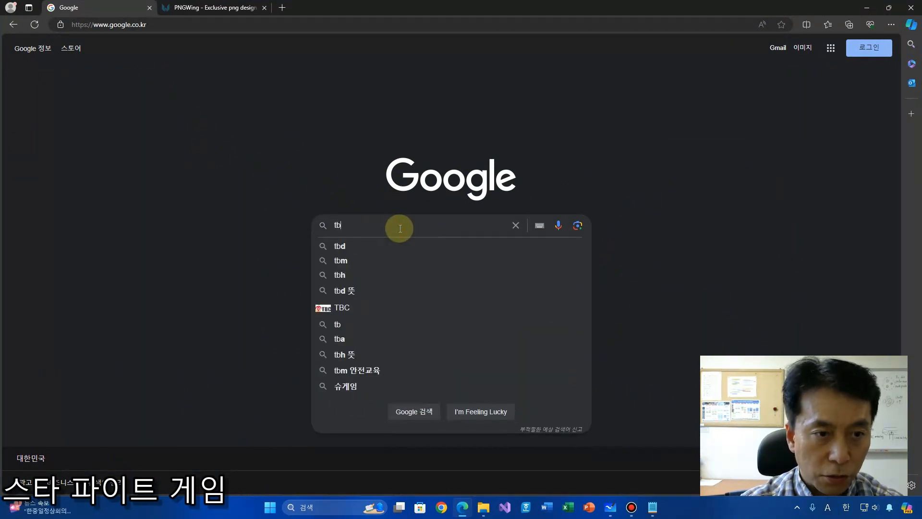
key(BackSpace)
key(BackSpace)
text(슈팅 게임)
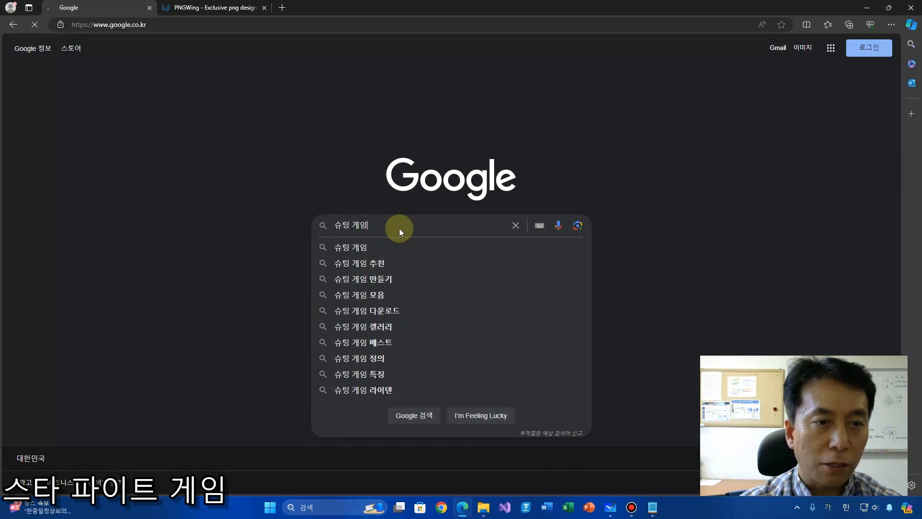
key(Return)
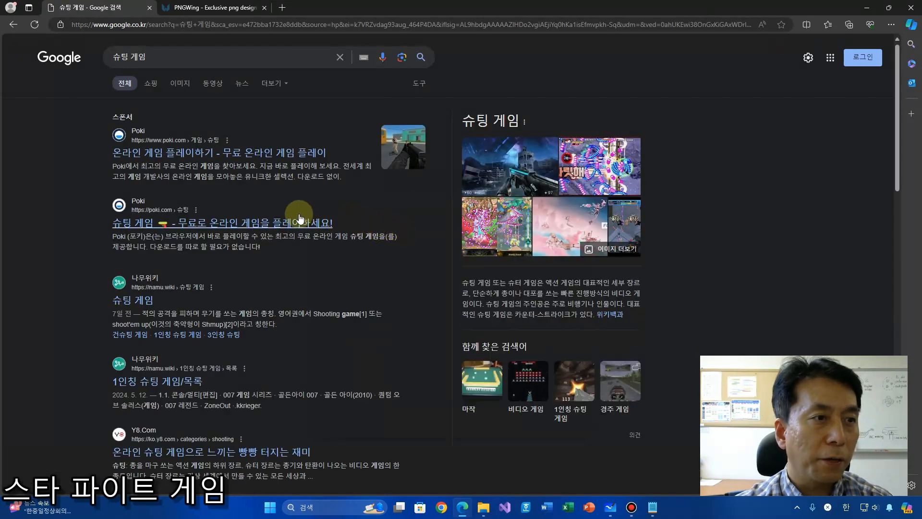
click(180, 85)
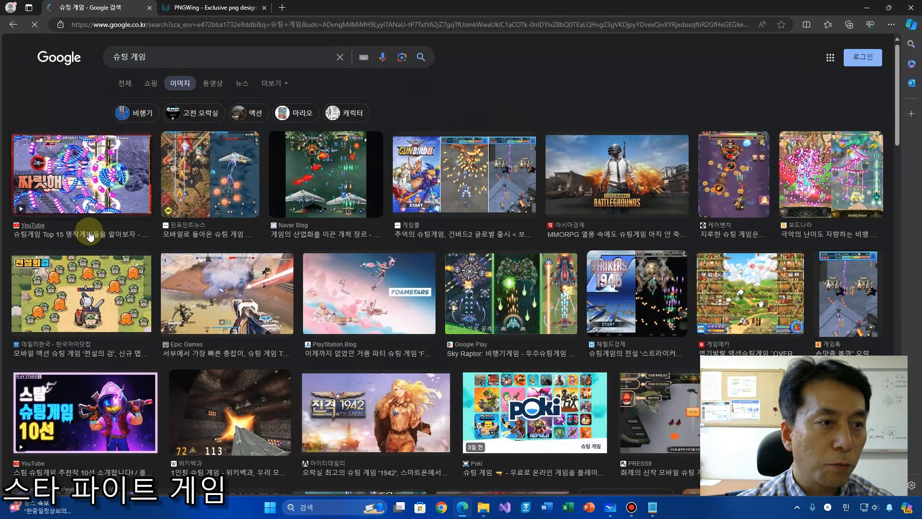
- Preview the YouTube and 핀포인트뉴스 shooting game images as references, and minimize the browser
click(90, 187)
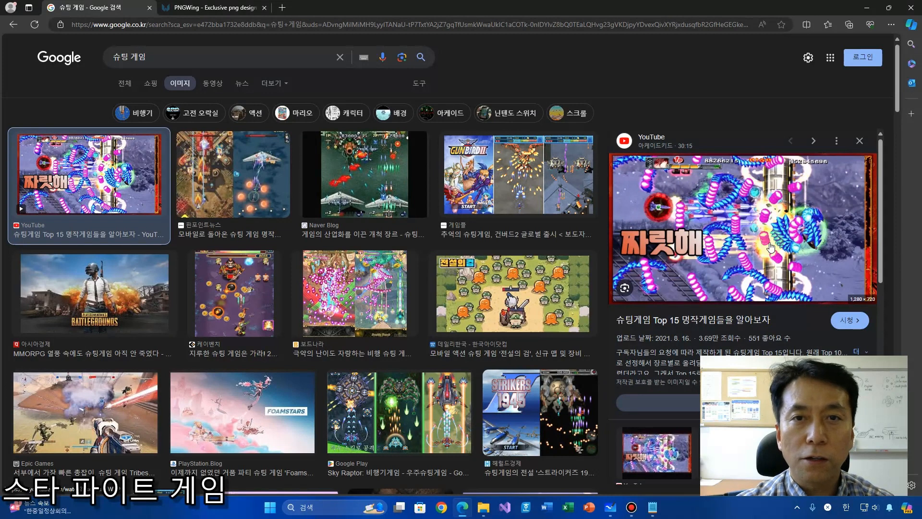
click(225, 189)
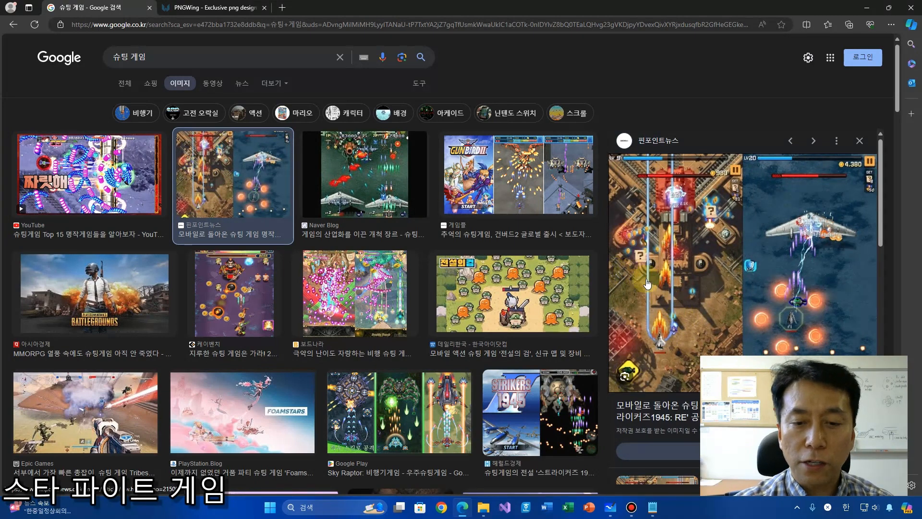
click(868, 9)
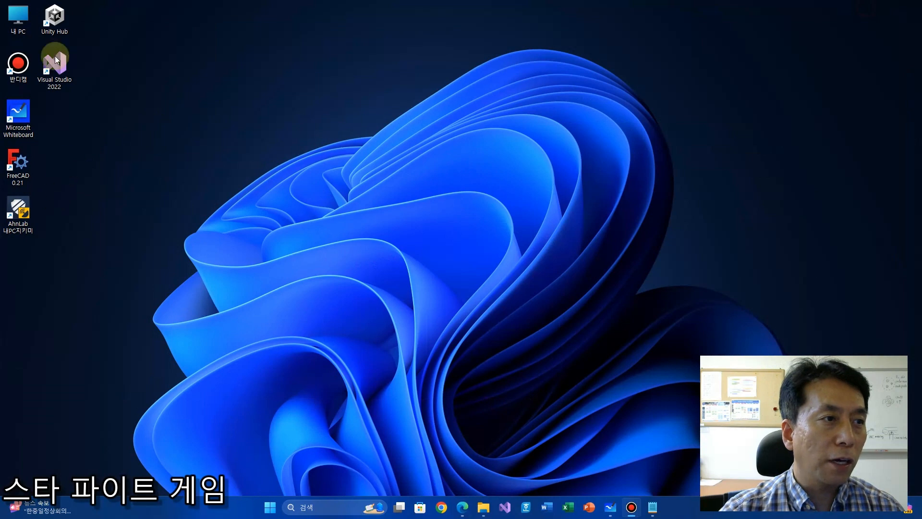
- Launch Unity Hub and start a new project with the 2D (Built-In Render Pipeline) template
double_click(52, 23)
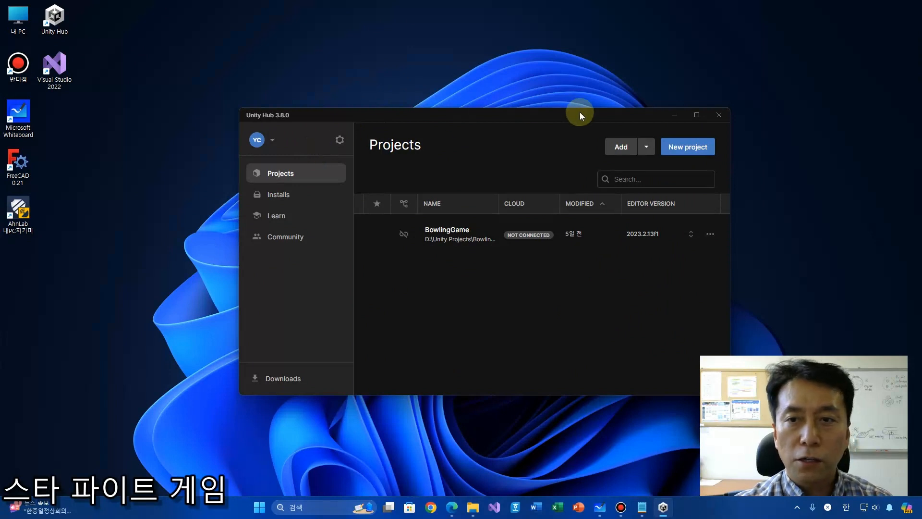
click(688, 148)
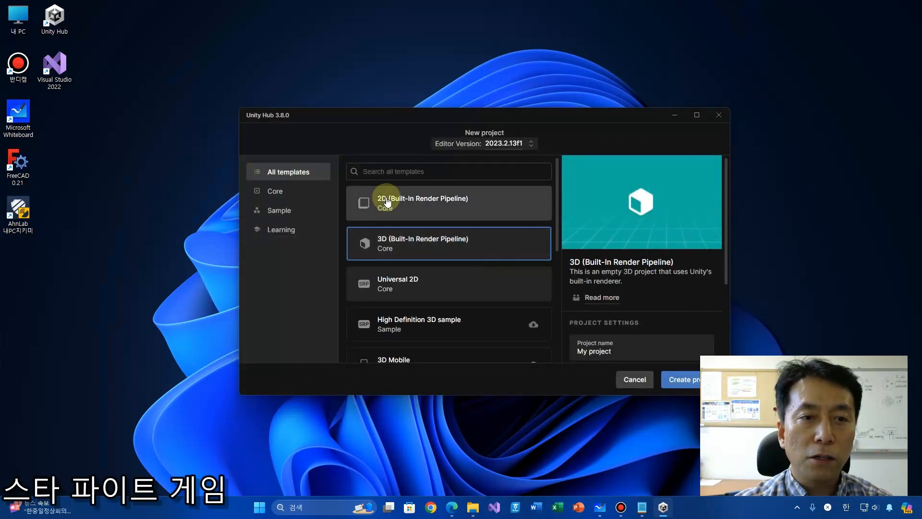
click(387, 201)
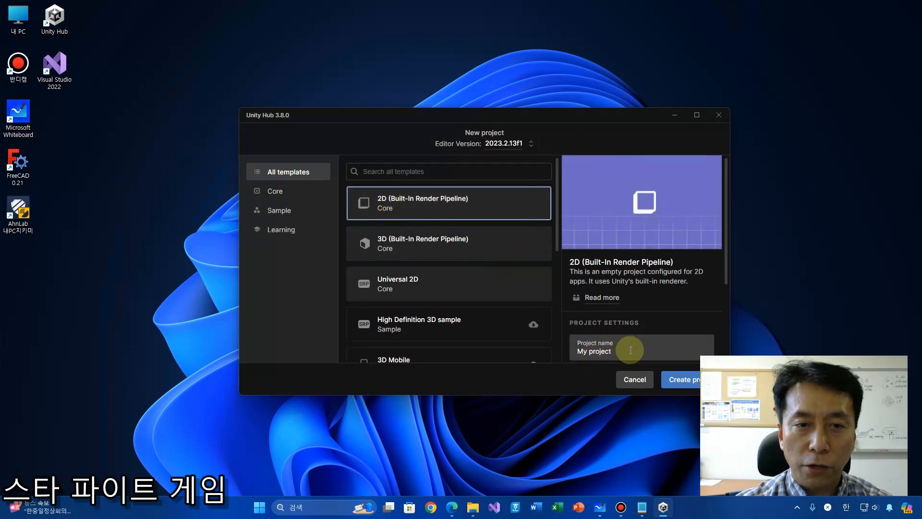
- Name the project StarFightGame, check that editor version 2023.2.13f1 is selected, and create the project
drag(630, 350, 560, 355)
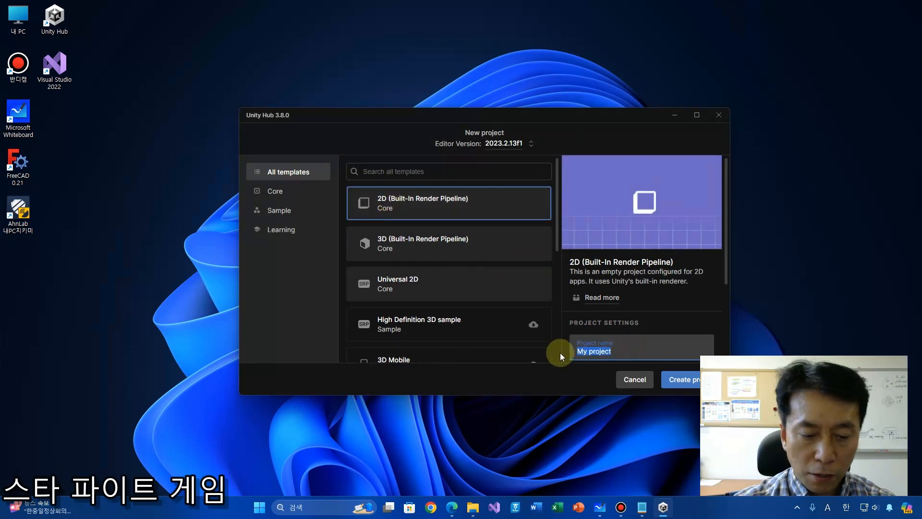
text(Star)
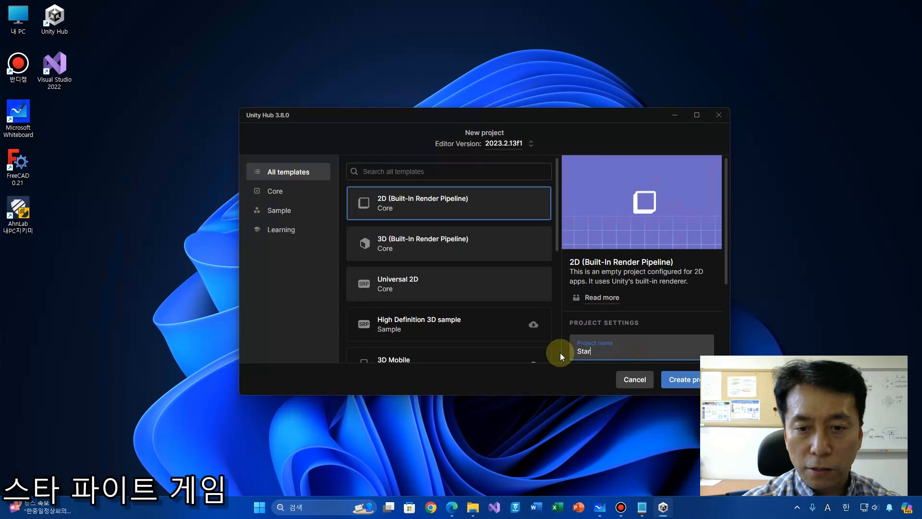
text(Fight)
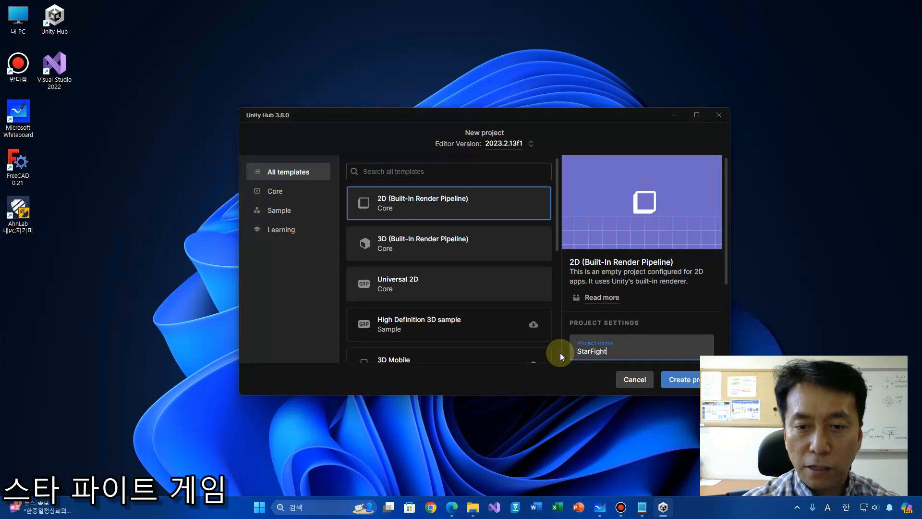
text(Game)
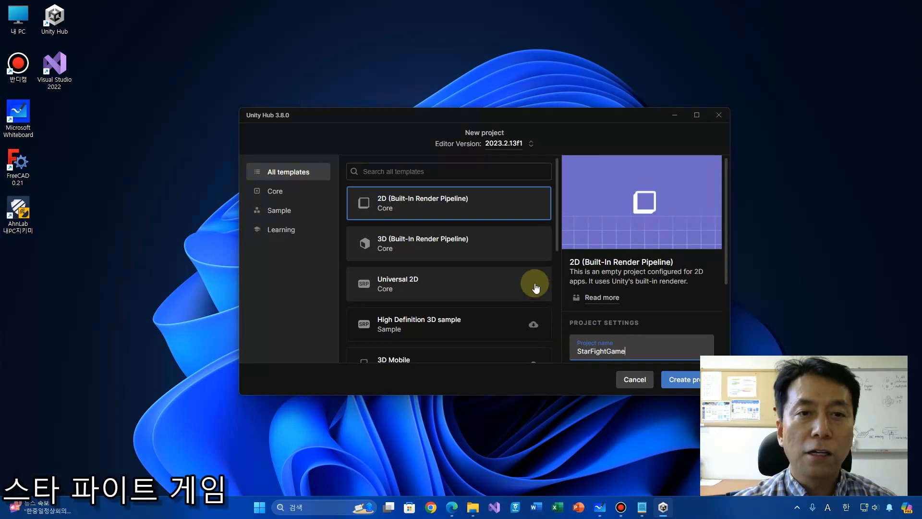
click(515, 143)
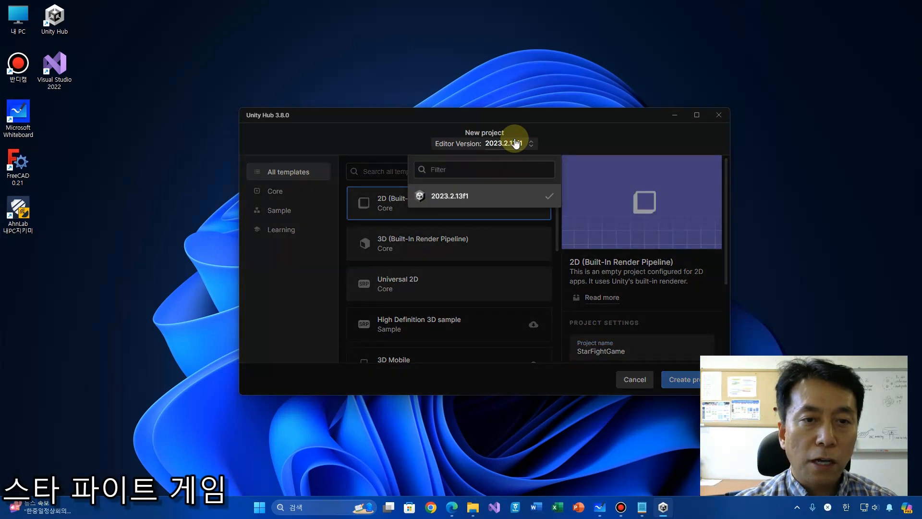
click(595, 134)
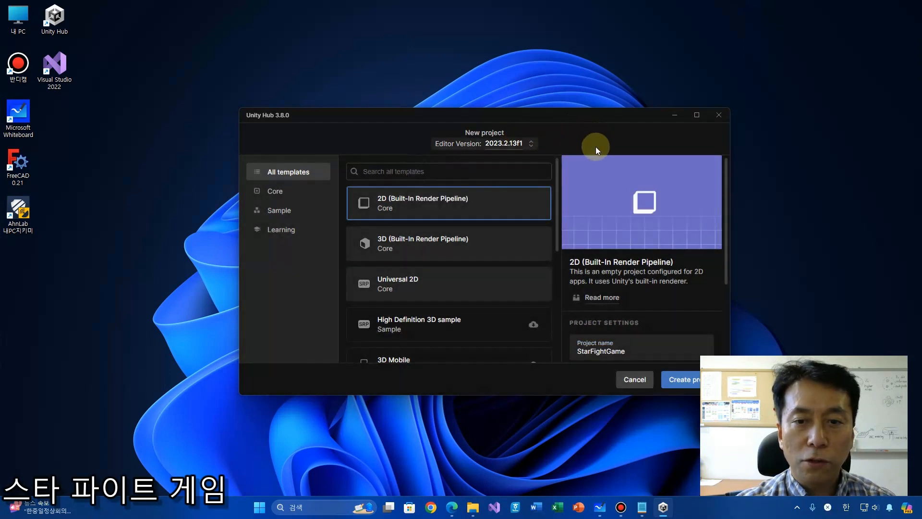
click(676, 379)
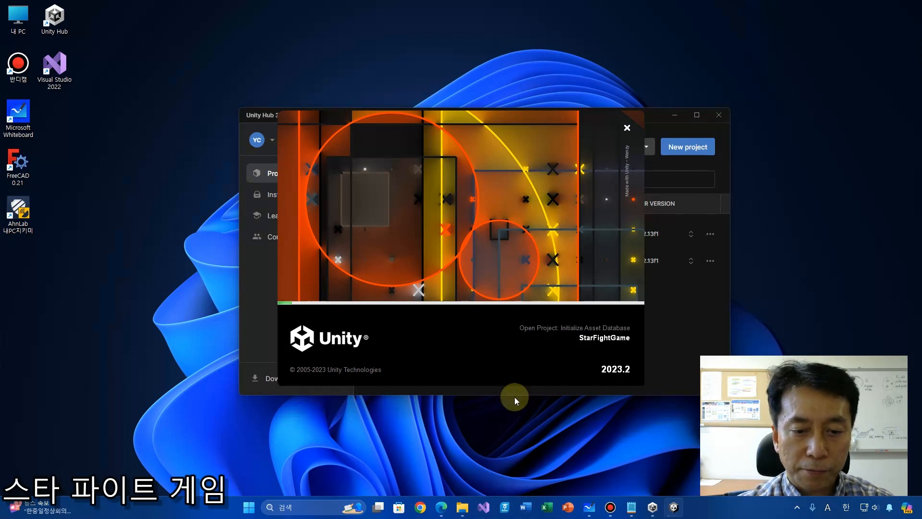
- Switch to the PNGWing site in the web browser, dismiss the ad, and search for "space background"
click(442, 509)
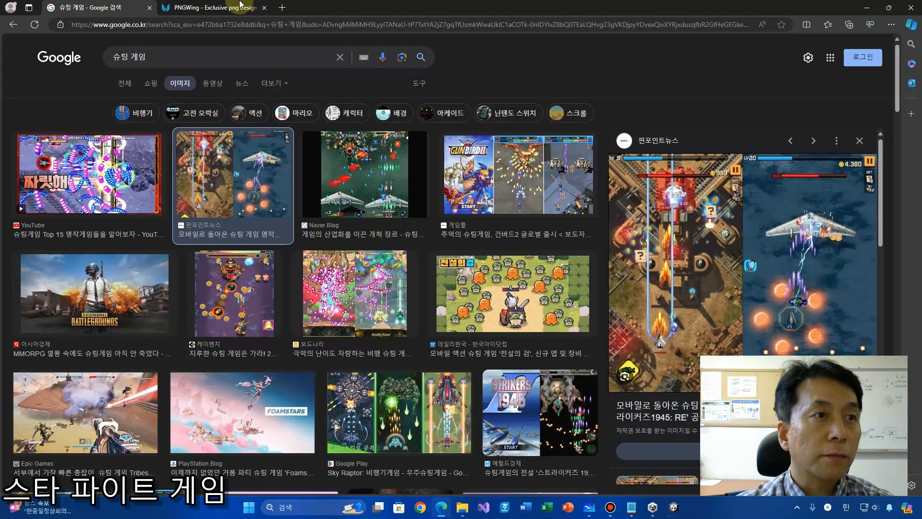
click(214, 7)
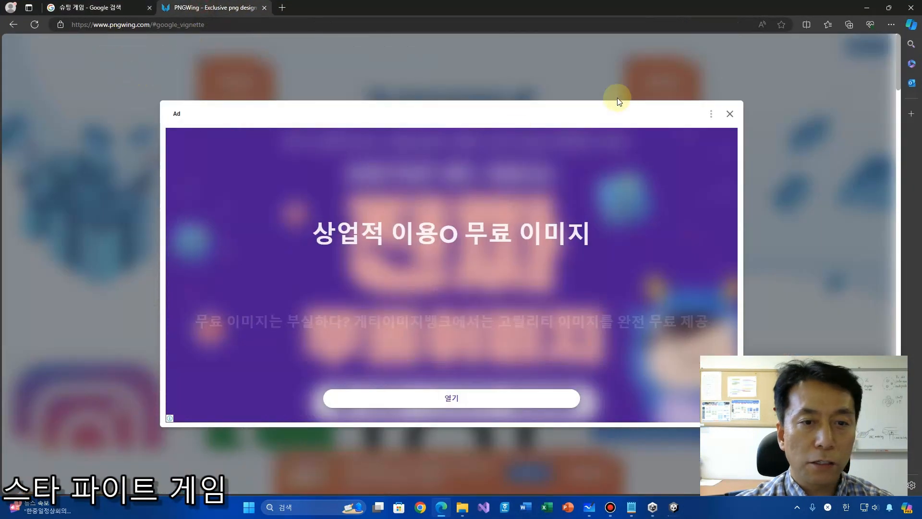
click(730, 114)
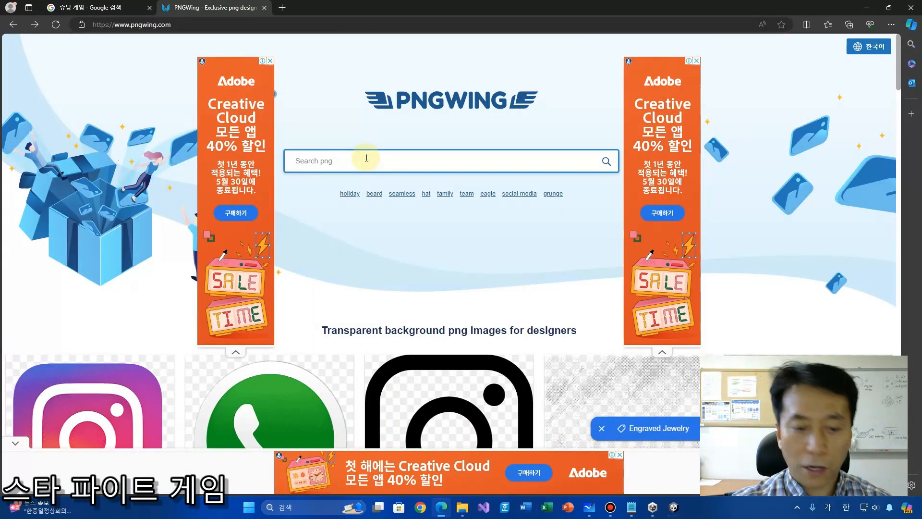
text(ㄴ)
key(BackSpace)
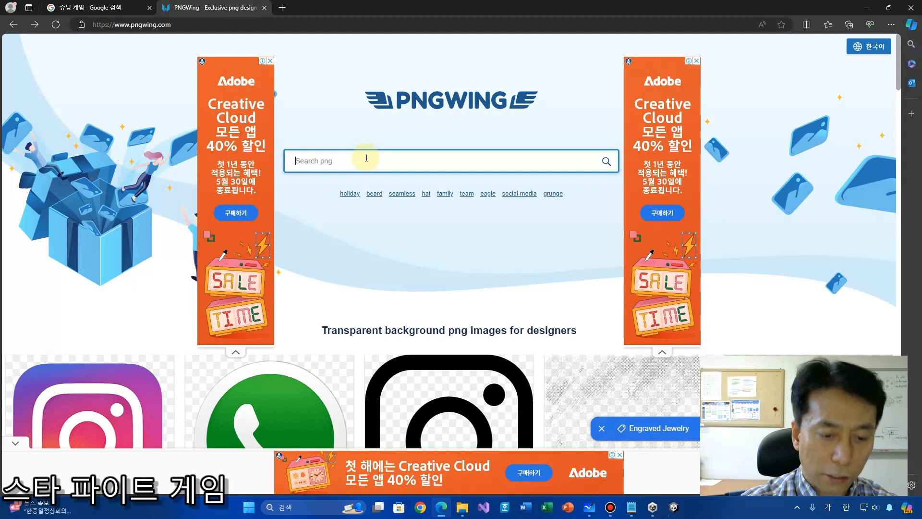
key(Hangul)
text(space ba)
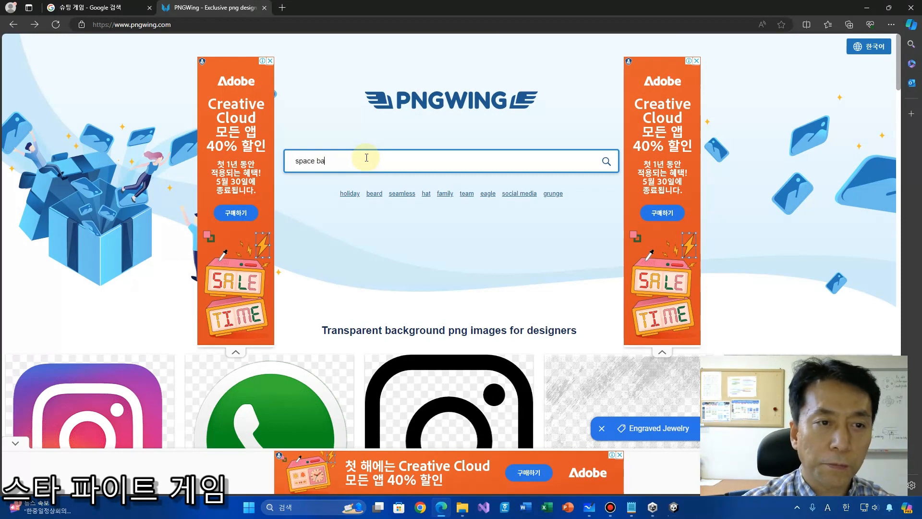
text(ckground)
key(Return)
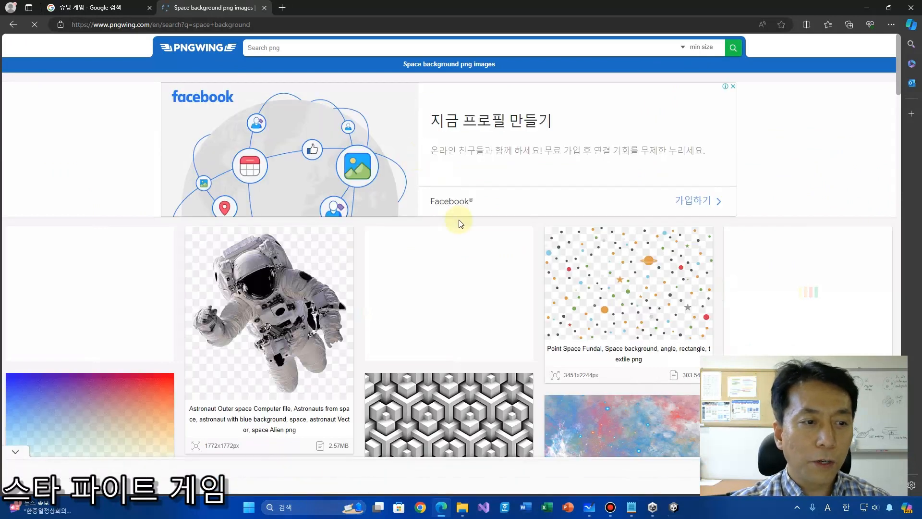
- Browse the space background results and open the full moon and starry night image
scroll(459, 220, down, 3)
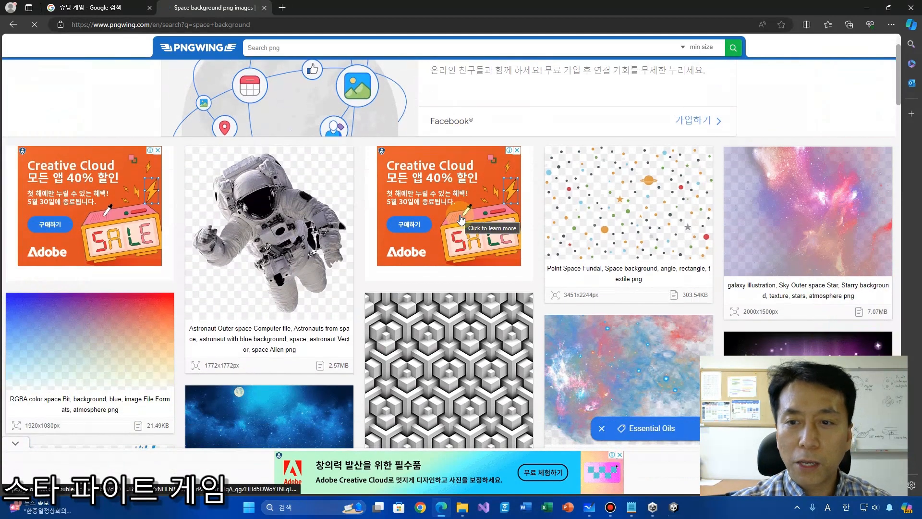
scroll(460, 217, down, 8)
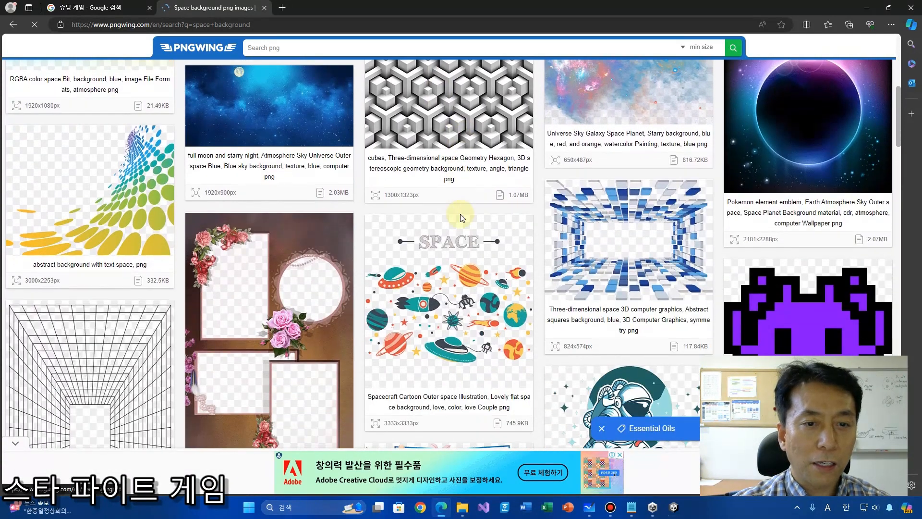
scroll(460, 213, down, 5)
scroll(462, 213, up, 15)
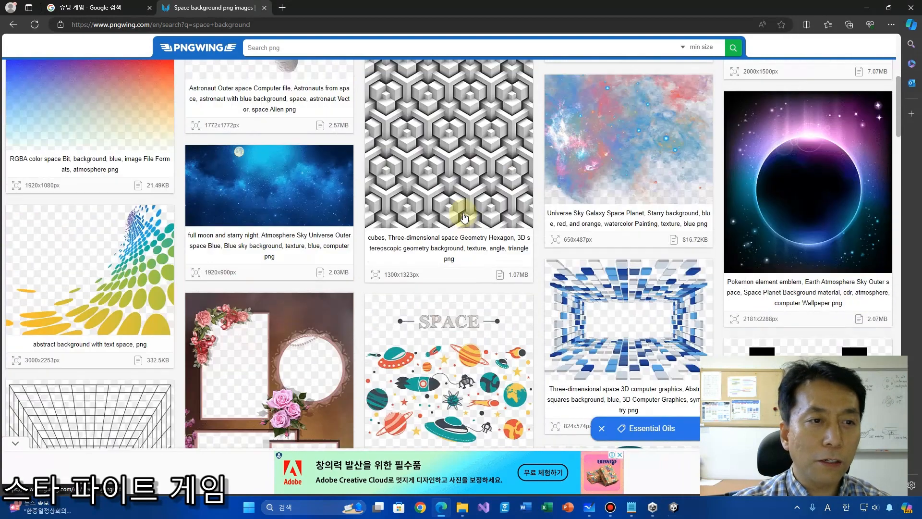
scroll(464, 216, down, 3)
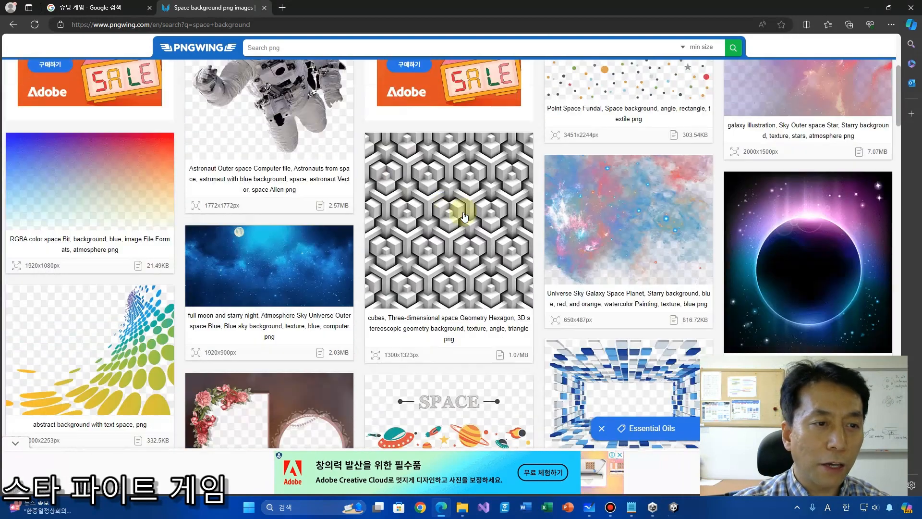
click(255, 264)
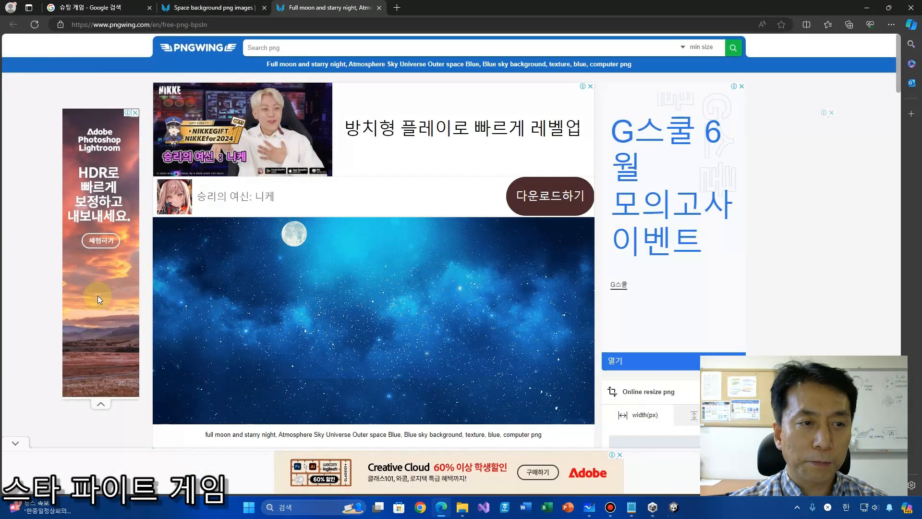
- Open the download page for the full moon and starry night PNG and bring up its character-order verification
scroll(273, 301, down, 6)
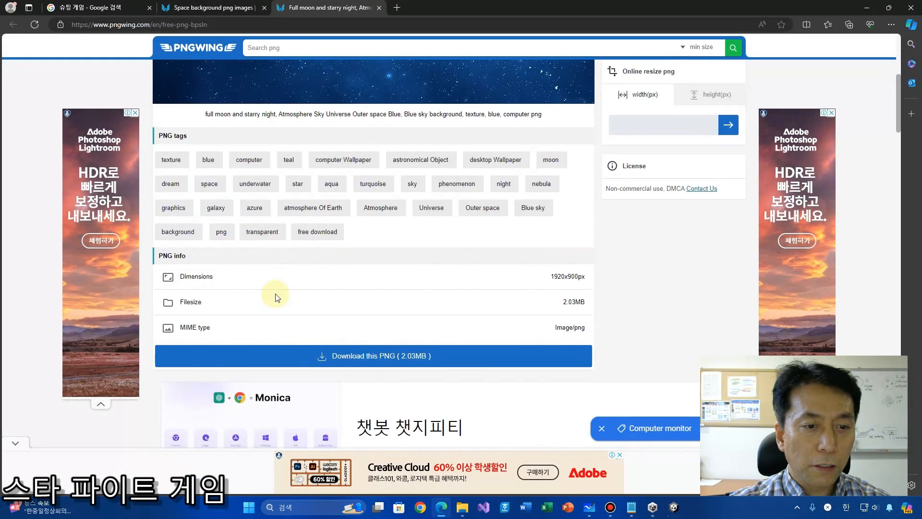
scroll(275, 297, down, 3)
click(386, 196)
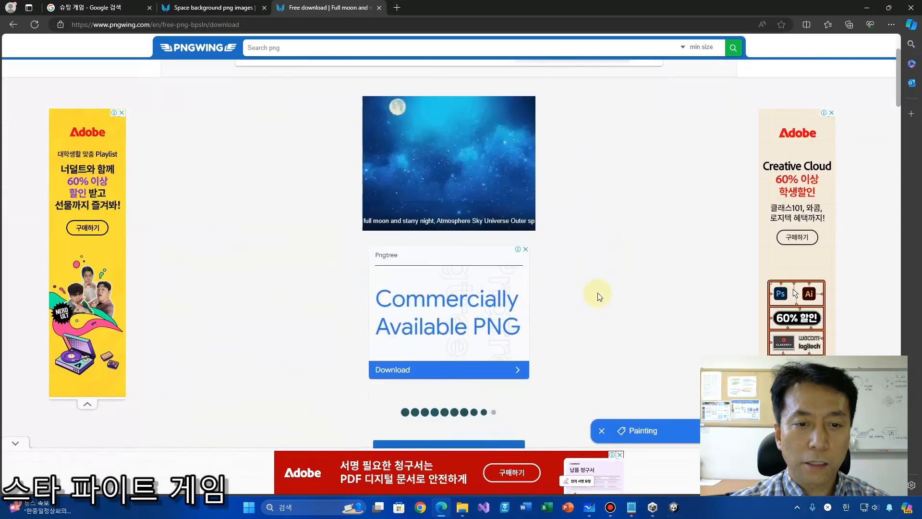
scroll(599, 297, down, 4)
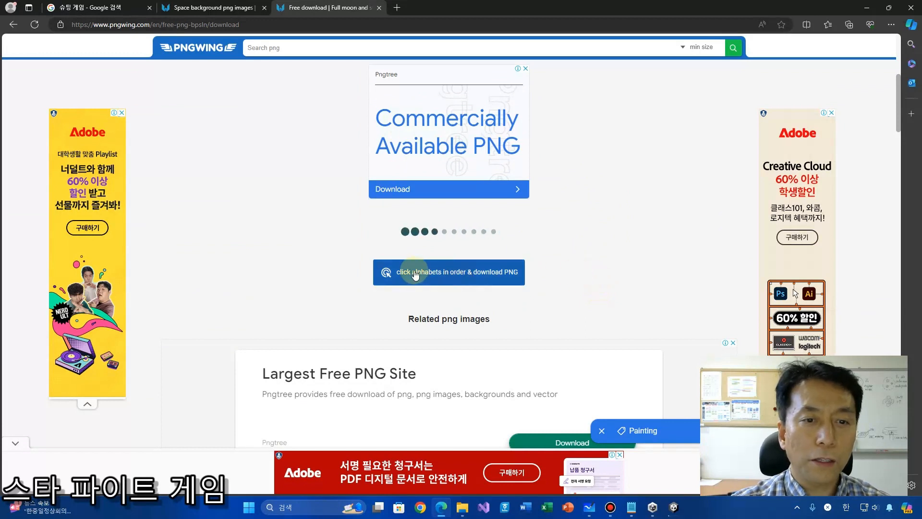
click(439, 272)
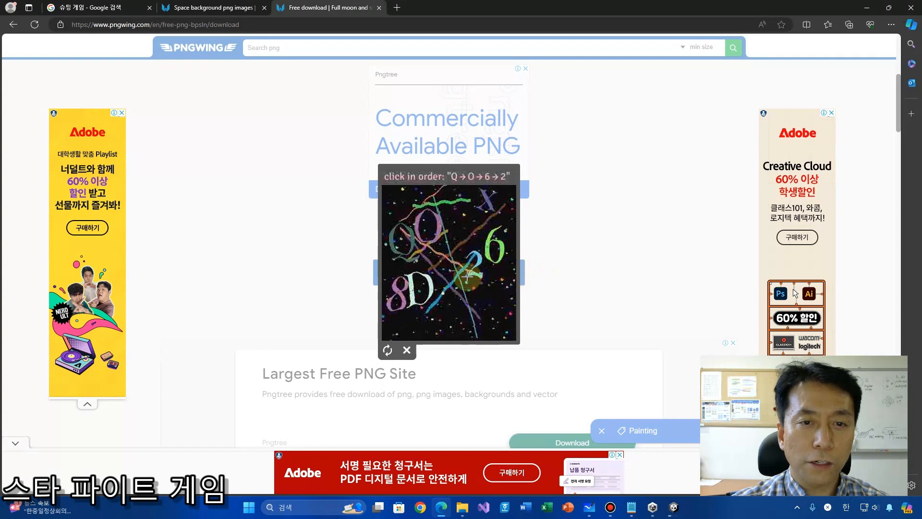
- Complete the character-order verification in the requested sequence to download the space background PNG
click(403, 240)
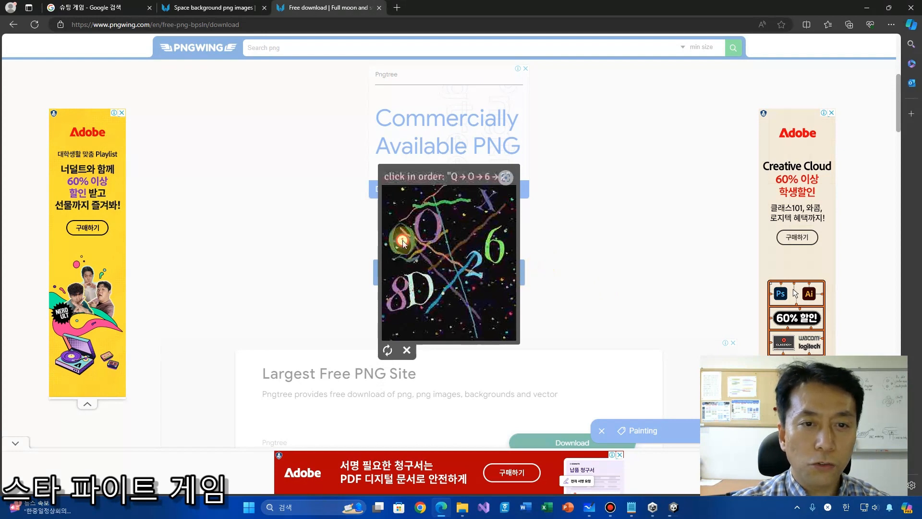
click(431, 220)
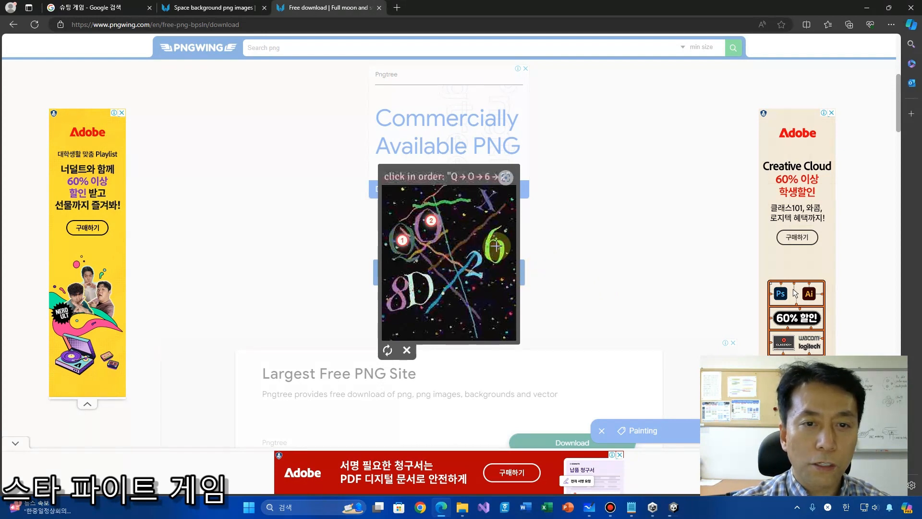
click(496, 246)
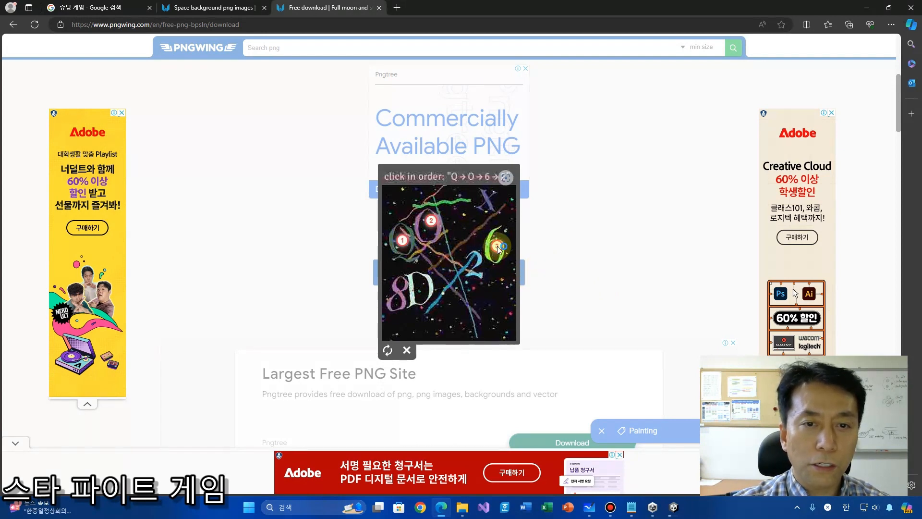
click(473, 266)
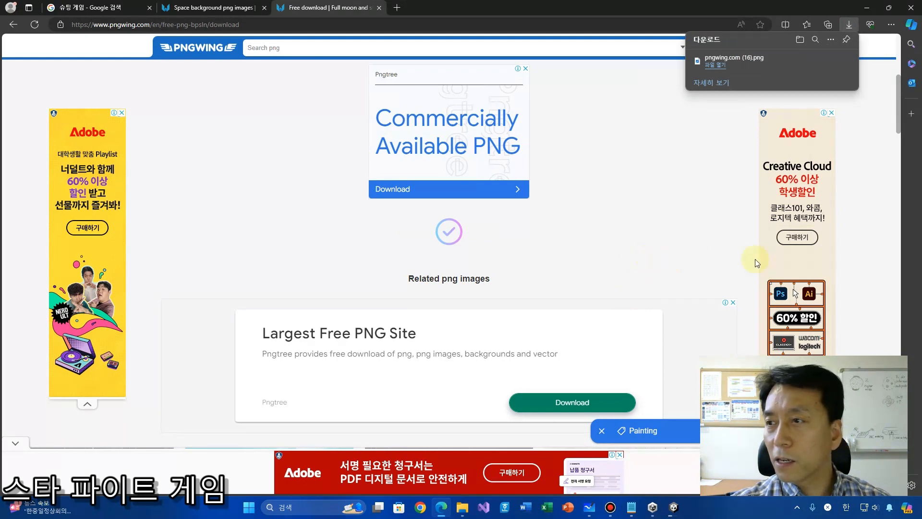
- Switch to the Unity editor, widen the Scene view, and enlarge the Project window's height
key(super+e)
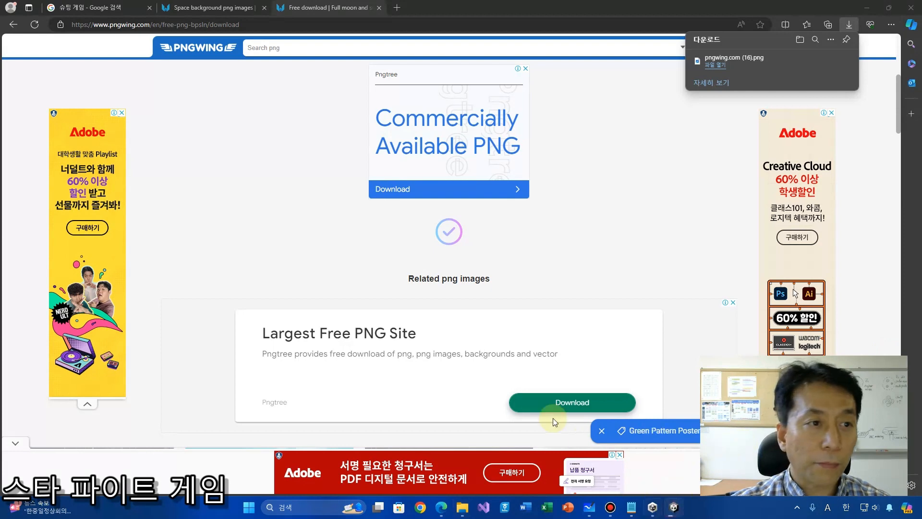
click(867, 7)
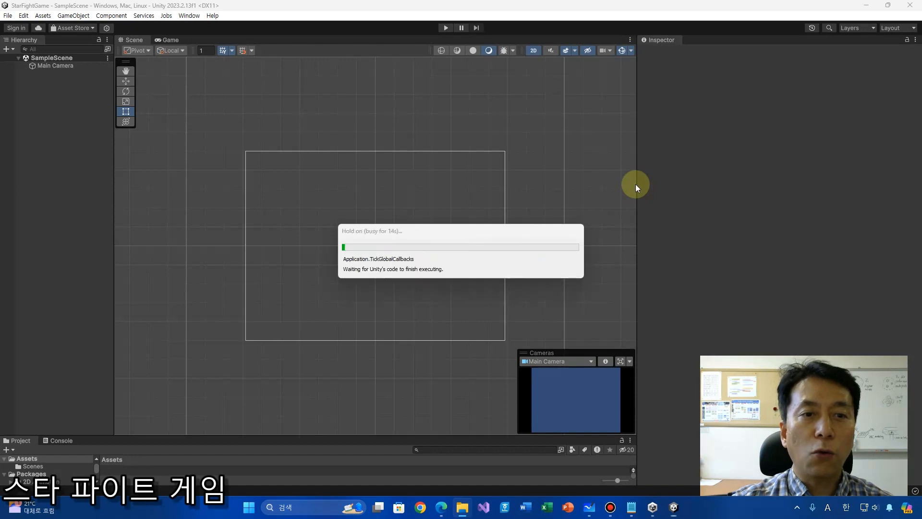
drag(635, 184, 747, 174)
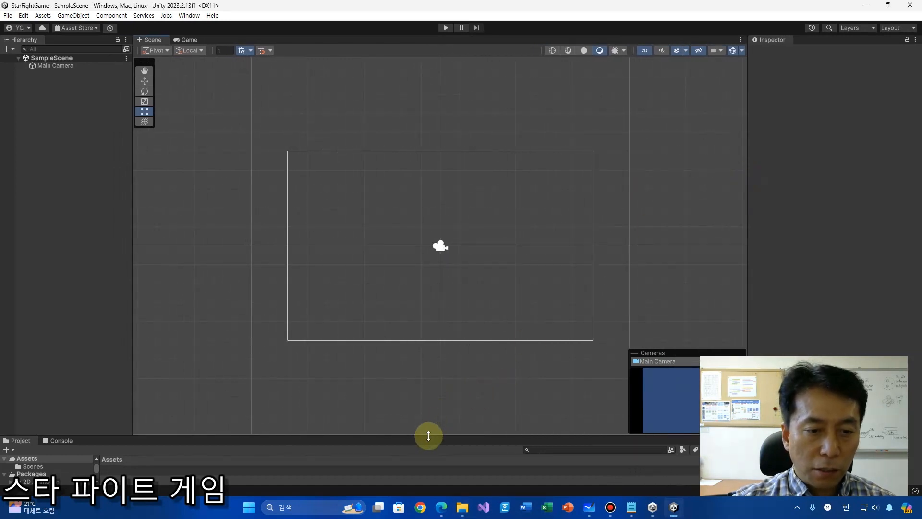
drag(428, 434, 435, 339)
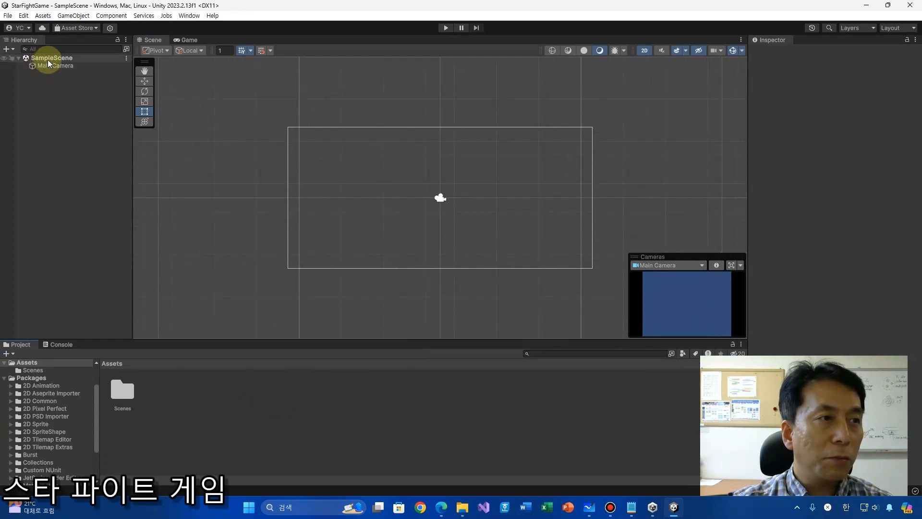
- Rename the SampleScene asset in the Scenes folder to StarFightScene
double_click(123, 390)
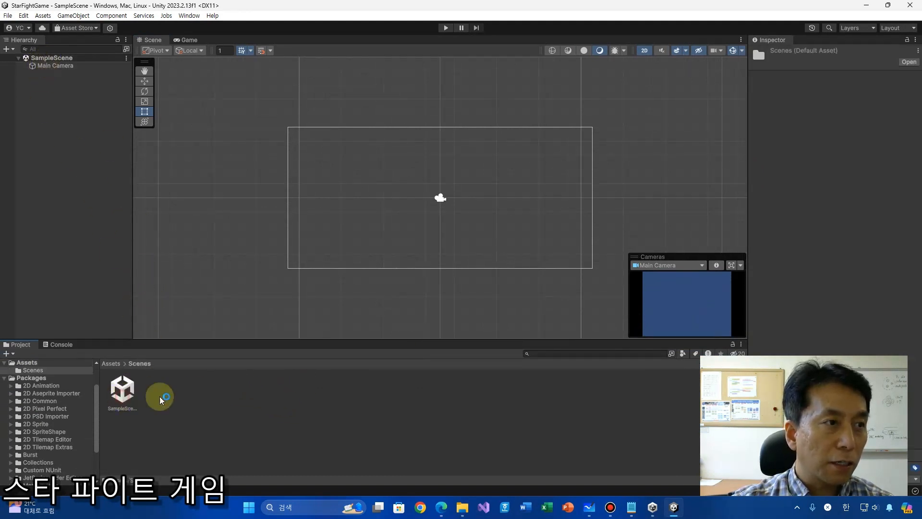
click(126, 408)
key(F2)
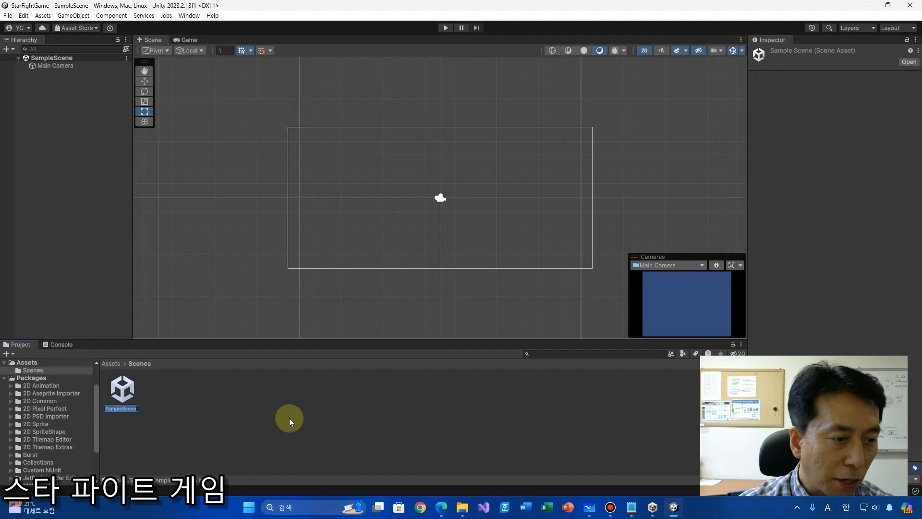
key(Right)
key(Left)
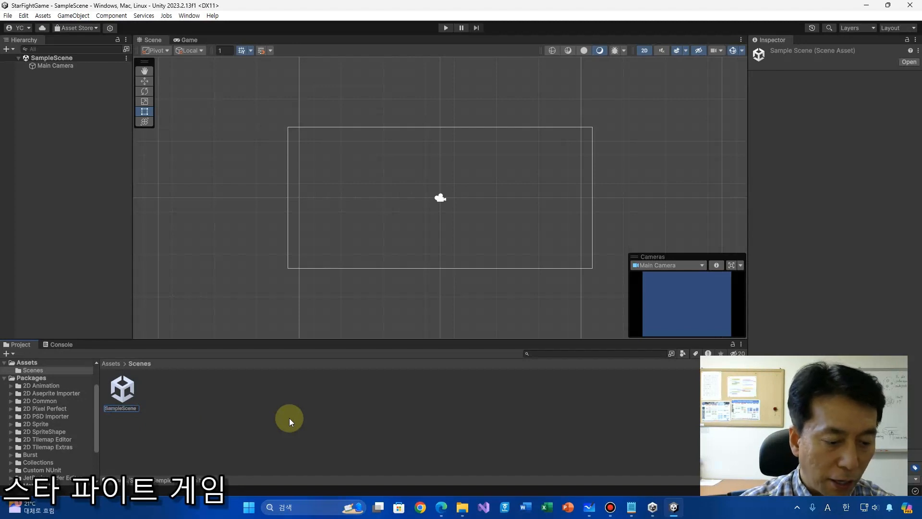
text(Star)
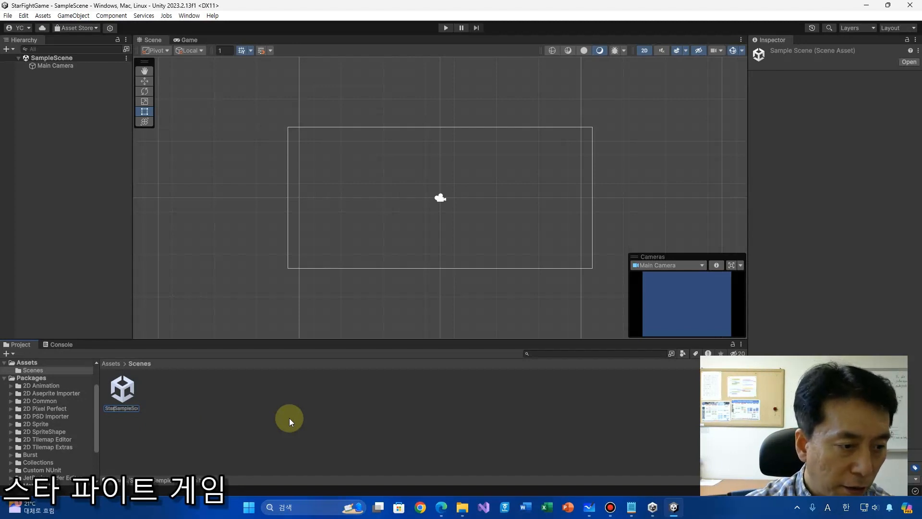
text(Fight)
key(Delete)
key(Delete)
key(Delete)
key(Delete)
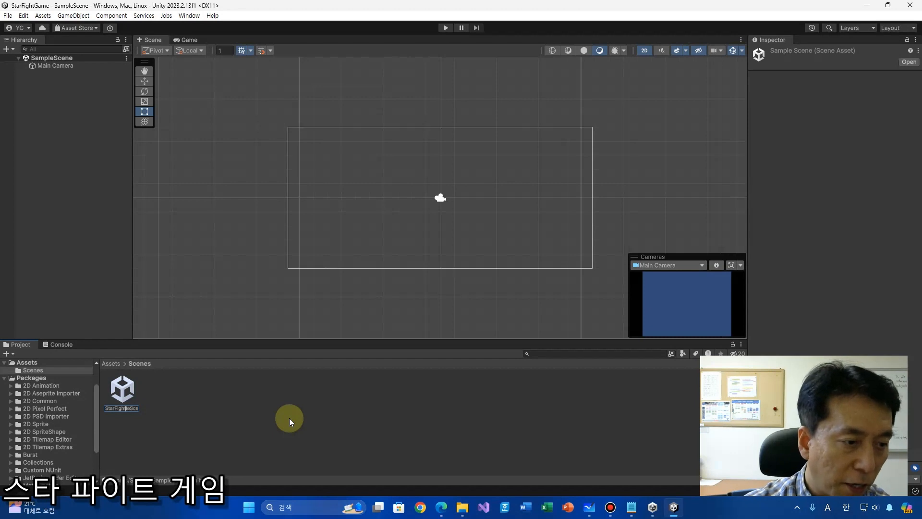
key(Delete)
key(Delete)
key(Return)
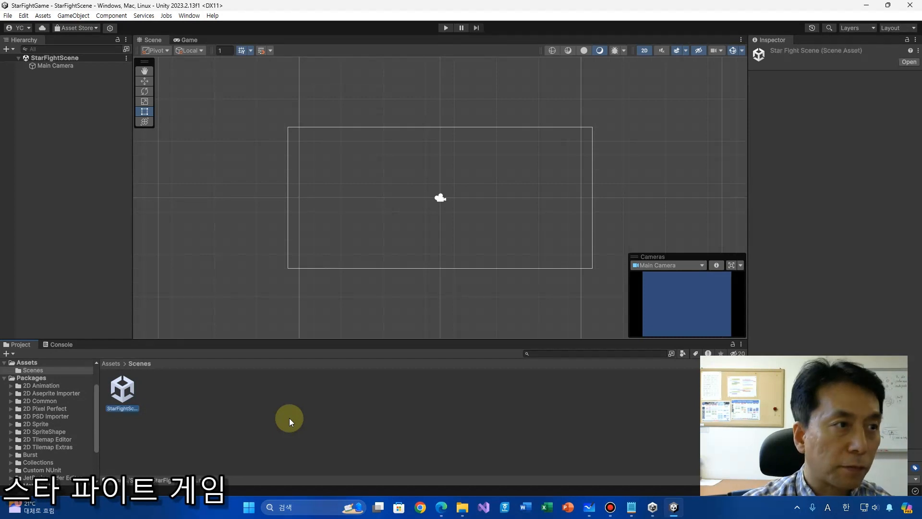
click(82, 162)
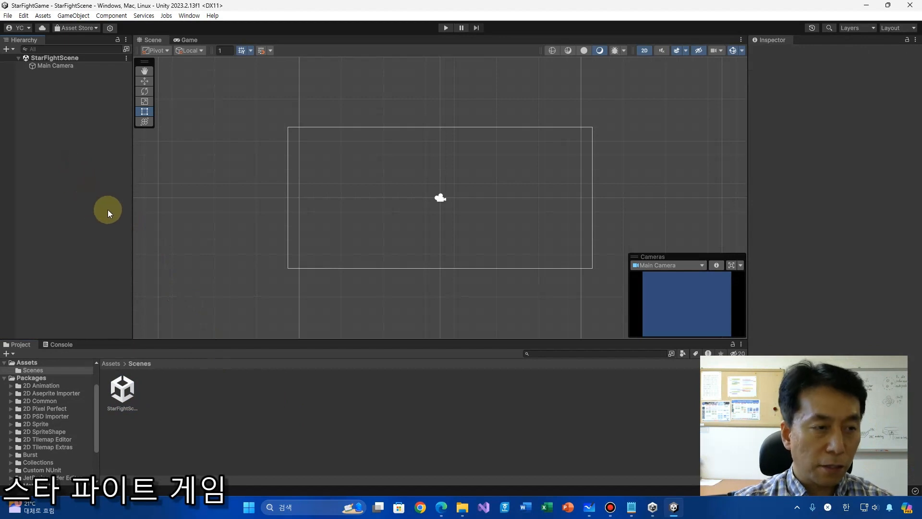
- Check in the Build Settings which scene is included in the build, then close them
click(8, 15)
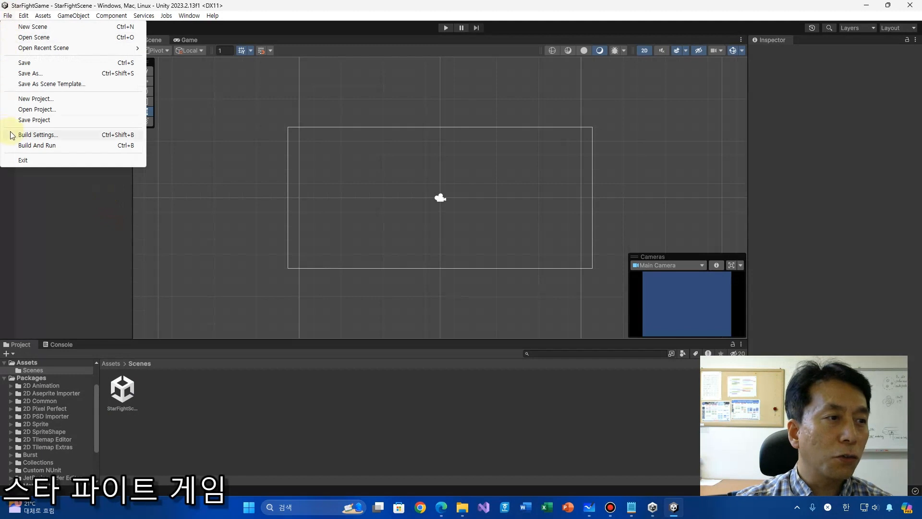
click(37, 135)
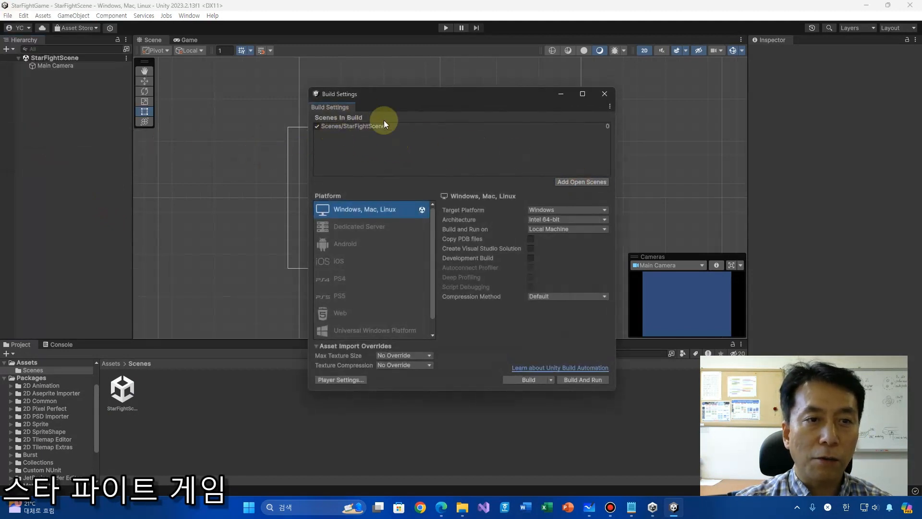
click(605, 93)
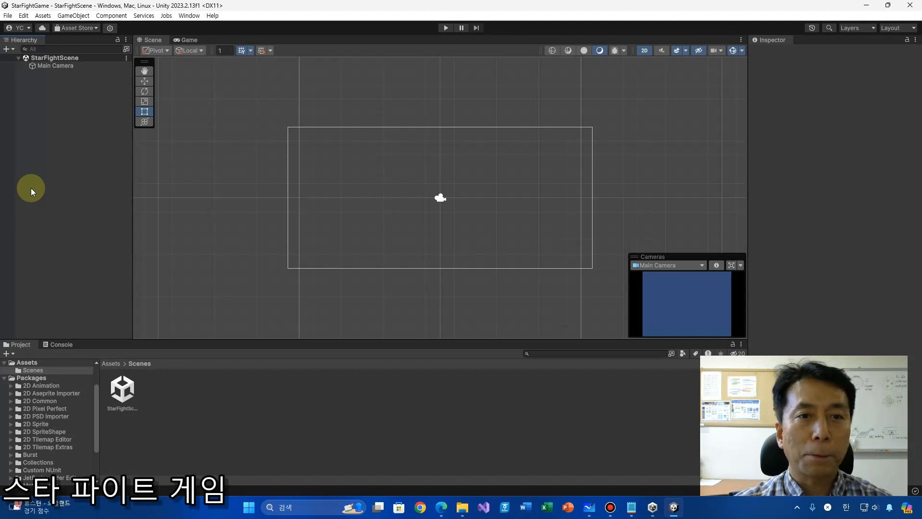
- Create a new folder named Images in the project's root Assets folder
click(55, 67)
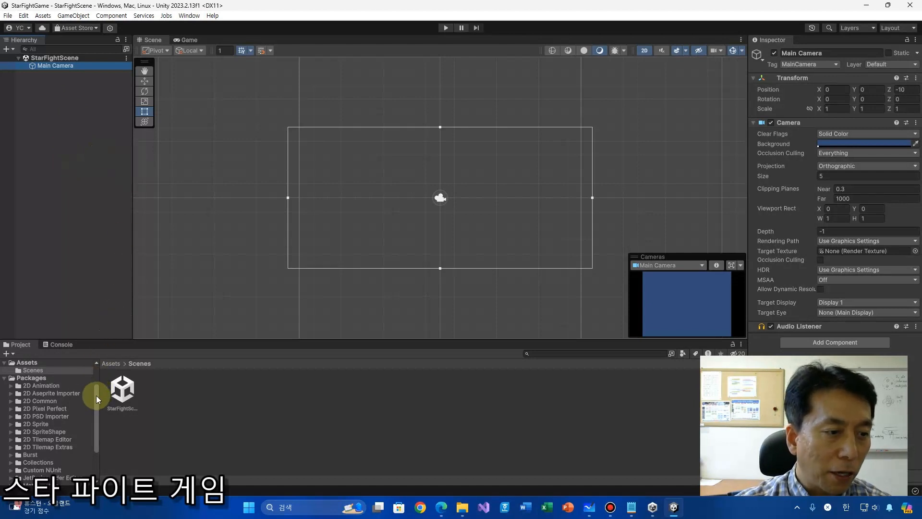
drag(96, 396, 93, 371)
click(24, 401)
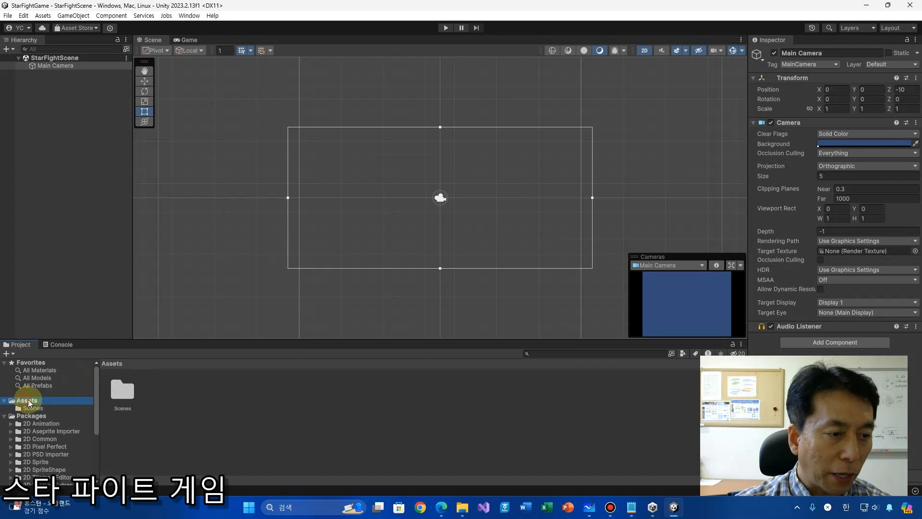
click(183, 399)
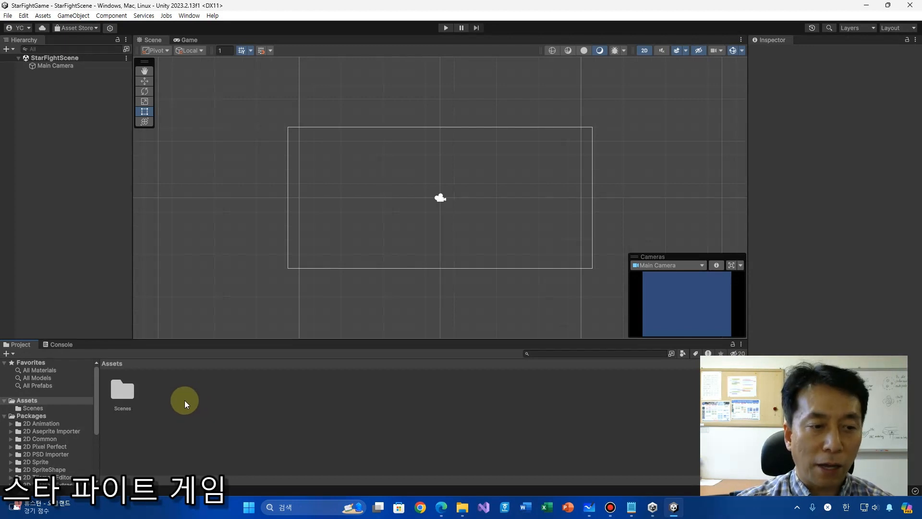
right_click(180, 401)
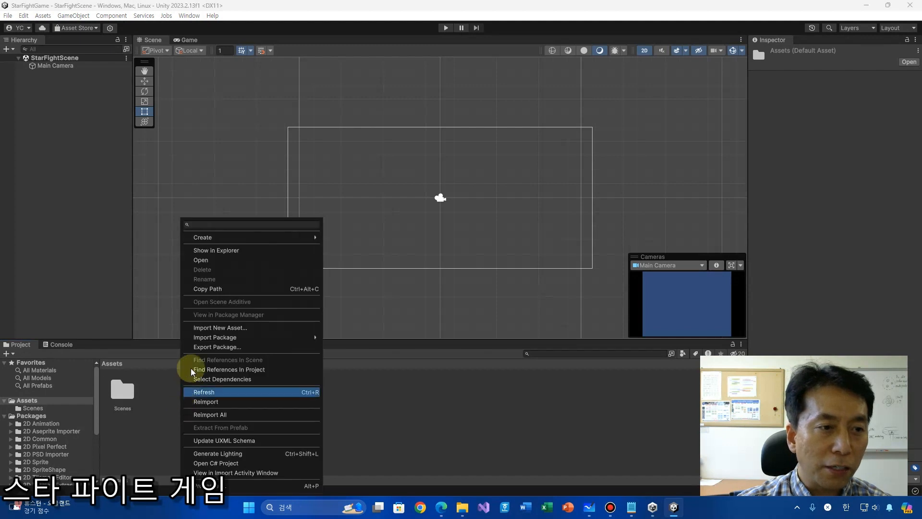
click(224, 237)
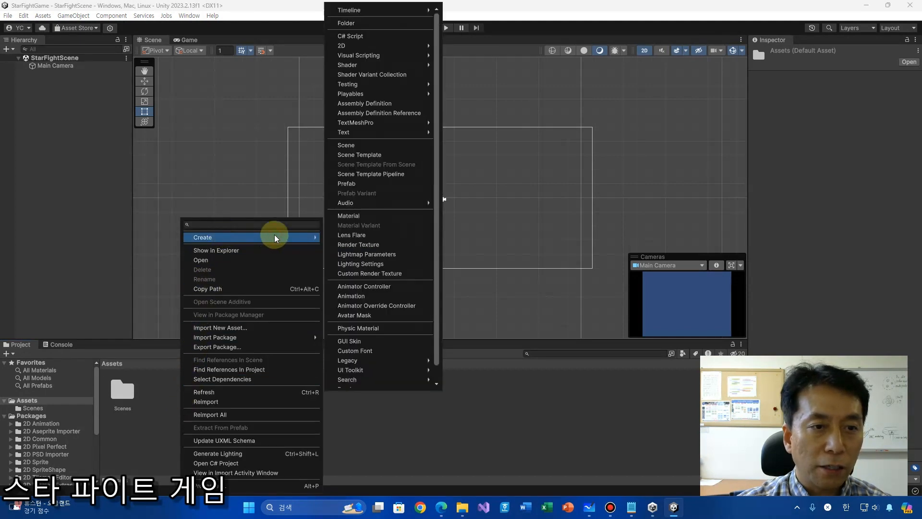
click(347, 23)
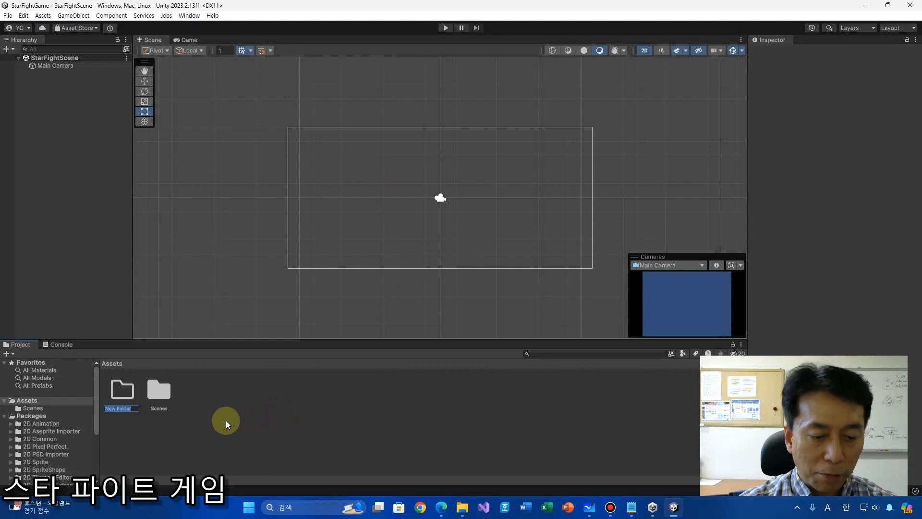
text(Im)
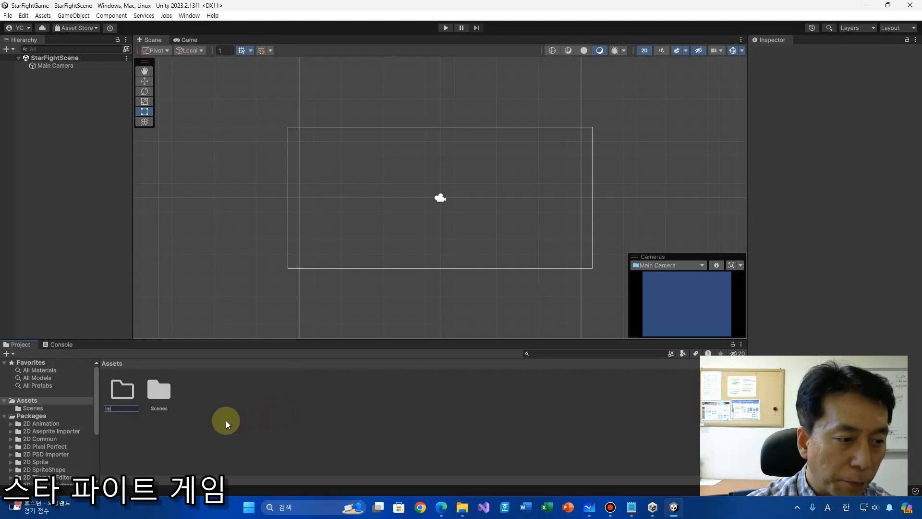
text(ages)
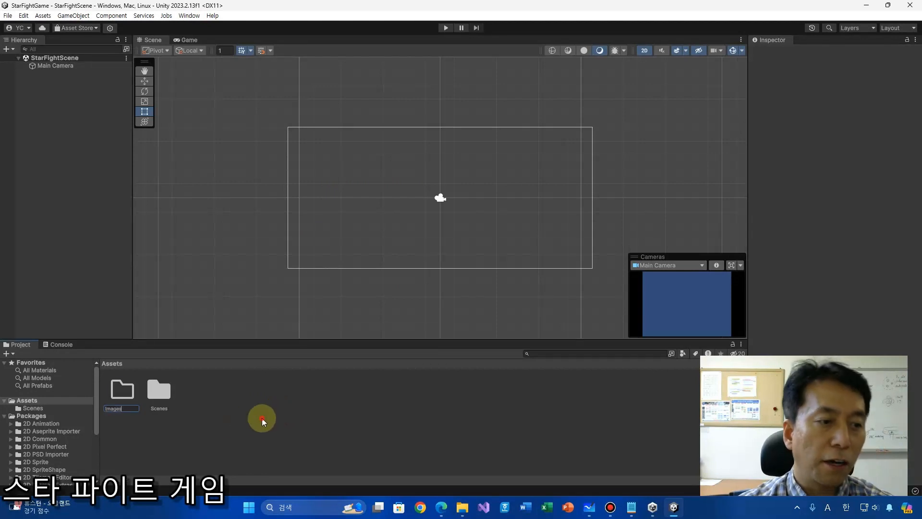
key(Return)
- Add the downloaded space background PNG to the Images folder and rename it Space
double_click(122, 390)
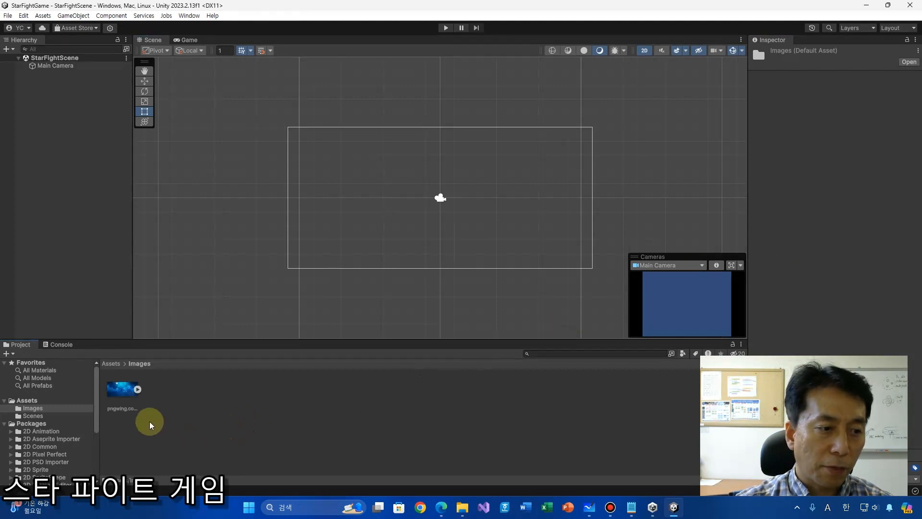
click(120, 392)
click(123, 407)
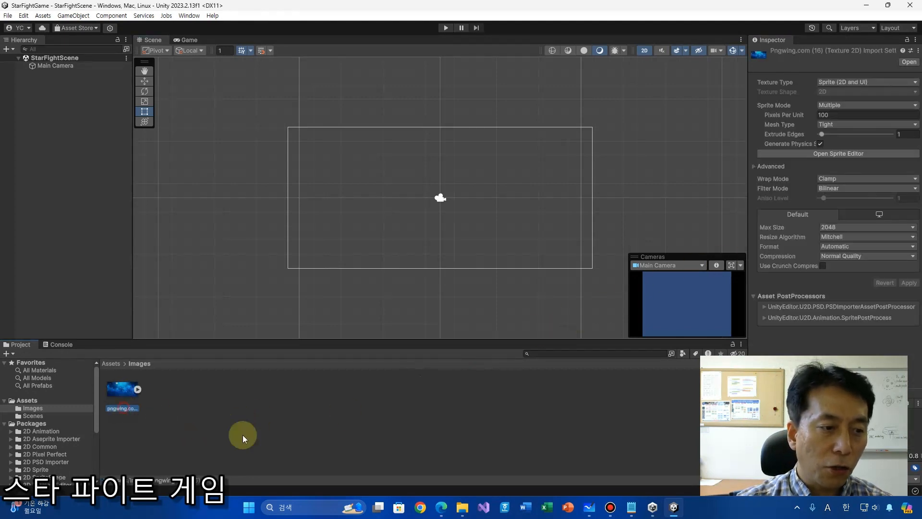
text(Space)
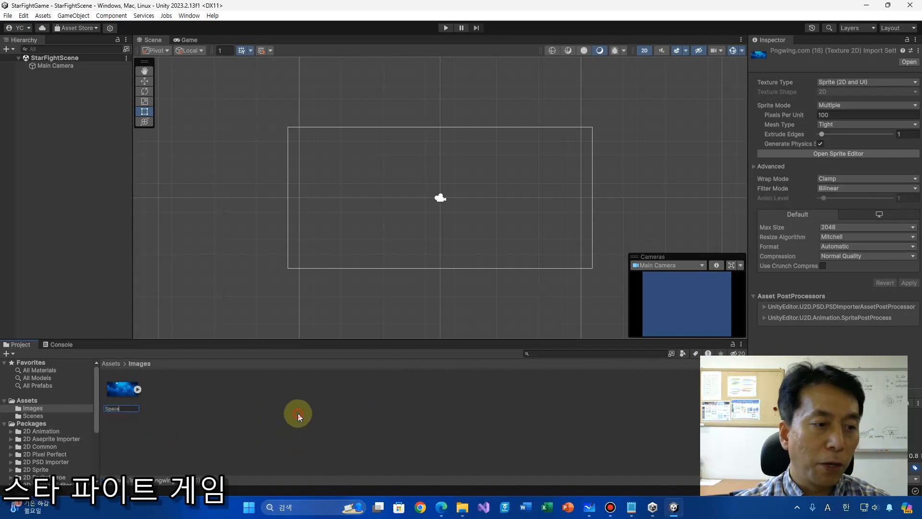
key(Return)
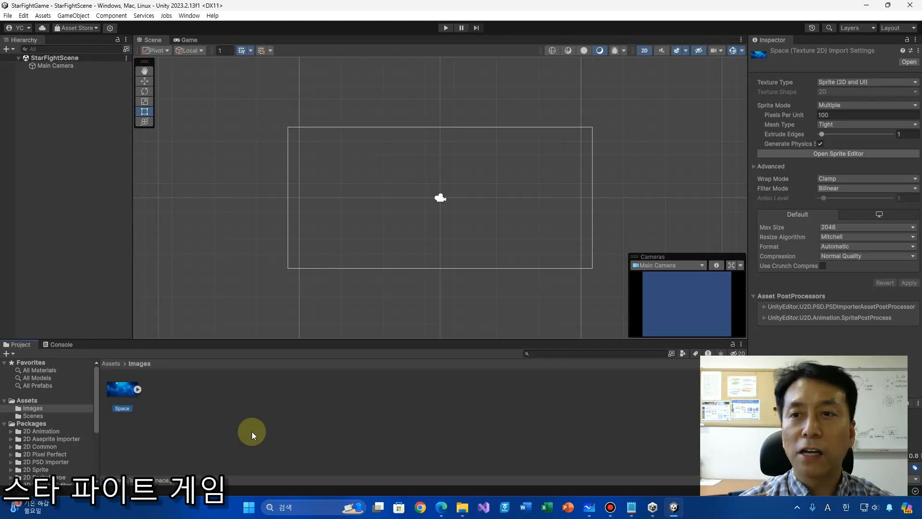
- Set the Space texture's Sprite Mode to Single
click(843, 105)
click(840, 116)
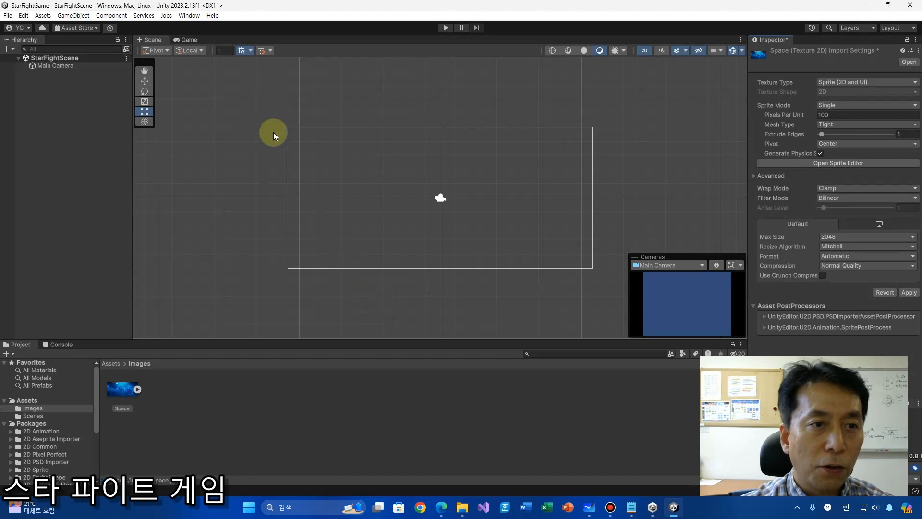
- Capture the camera frame area of the scene, paste it onto the Microsoft Whiteboard canvas and move it toward the upper left
key(super+shift+s)
drag(265, 106, 606, 281)
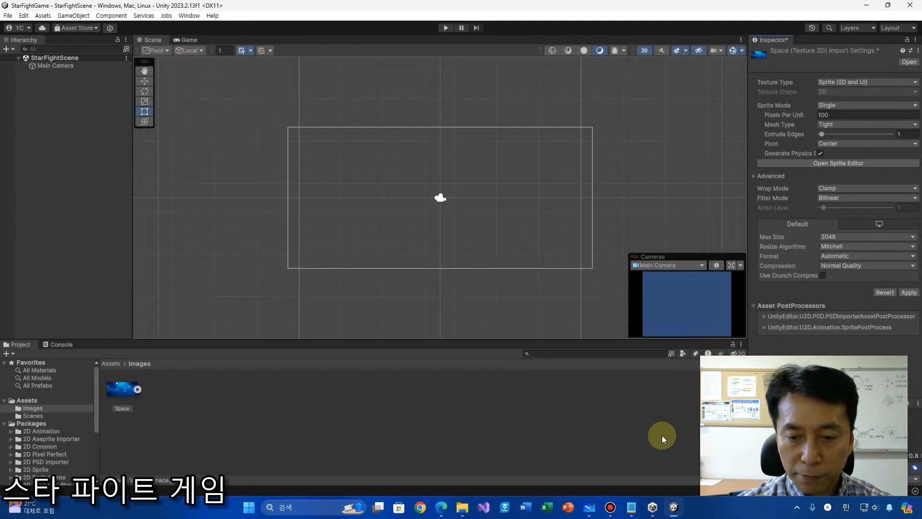
click(590, 507)
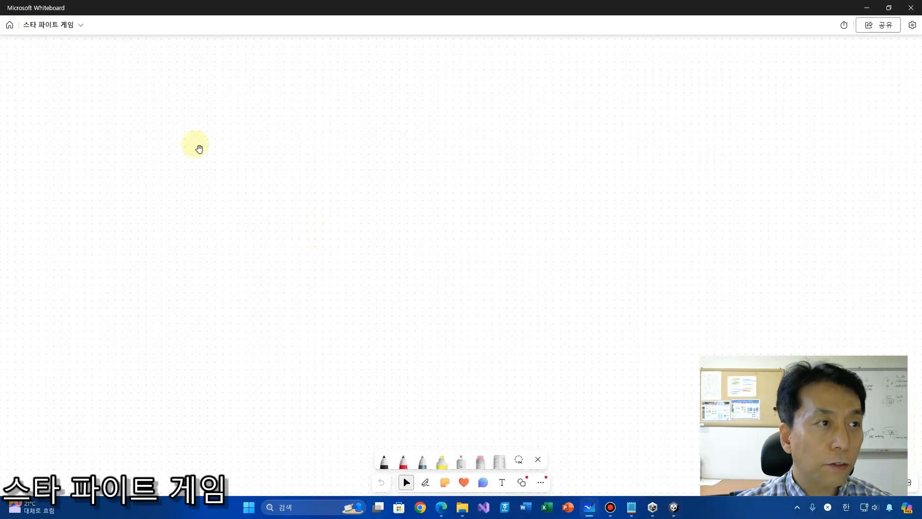
right_click(147, 133)
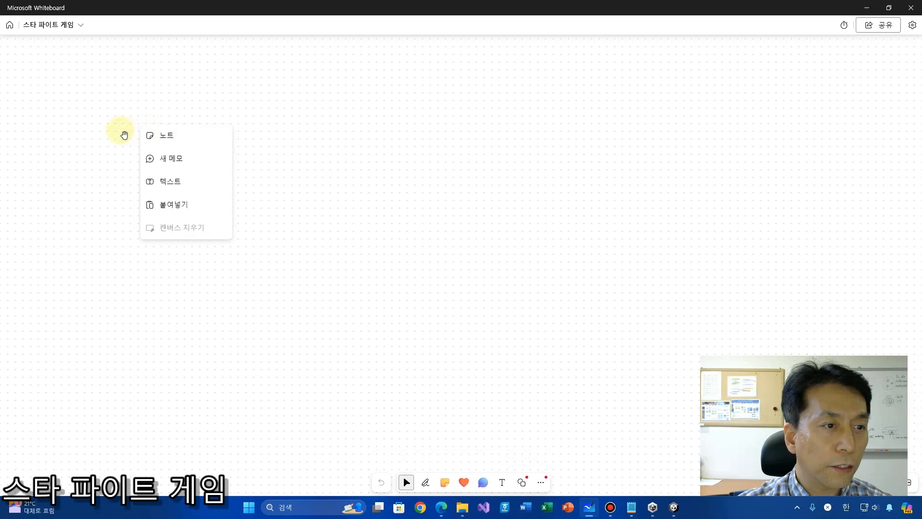
click(156, 204)
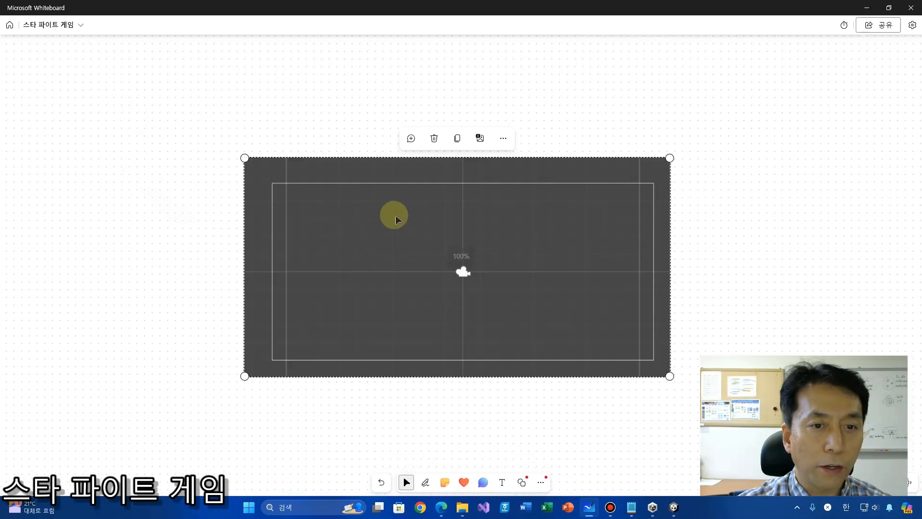
drag(394, 214, 264, 141)
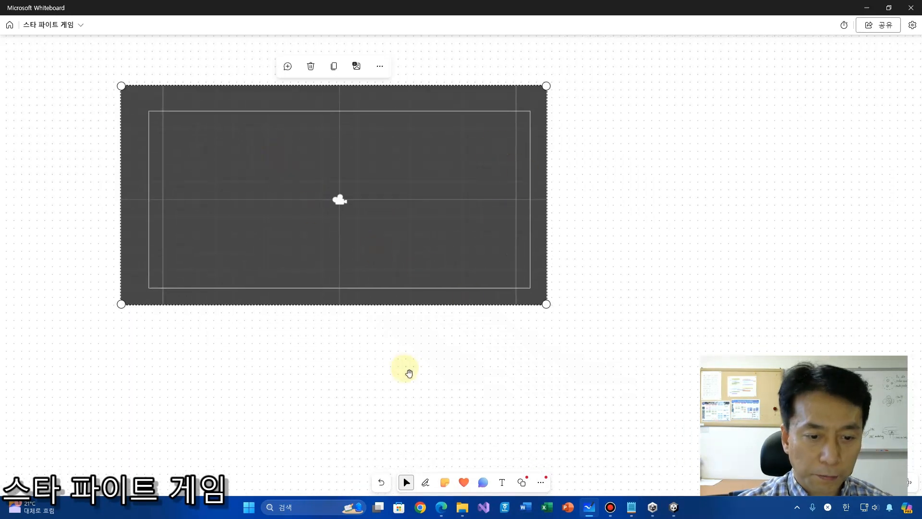
- With a red pen, mark the camera frame's upper-left corner and annotate one grid cell as 1유닛 and the distance to the centre as 10
click(425, 482)
click(404, 462)
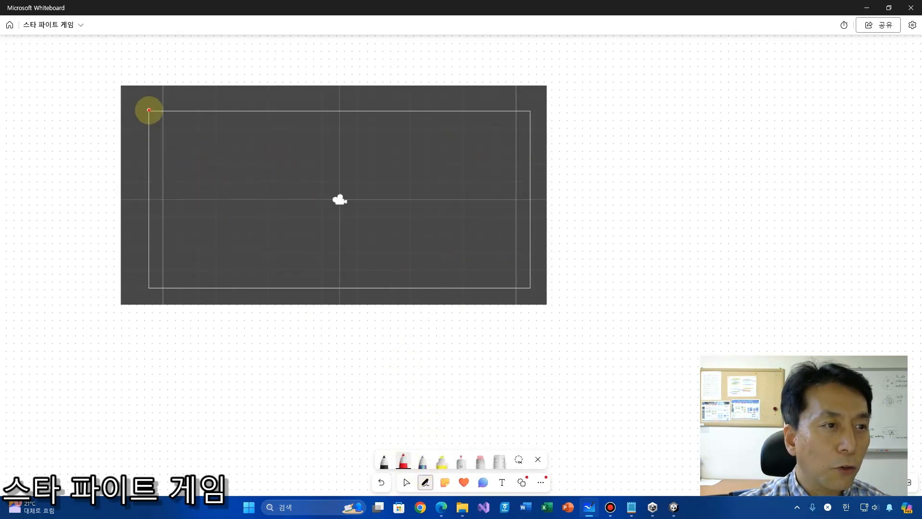
mouse_move(149, 110)
mouse_down()
mouse_move(149, 139)
mouse_move(149, 108)
mouse_move(224, 109)
mouse_up()
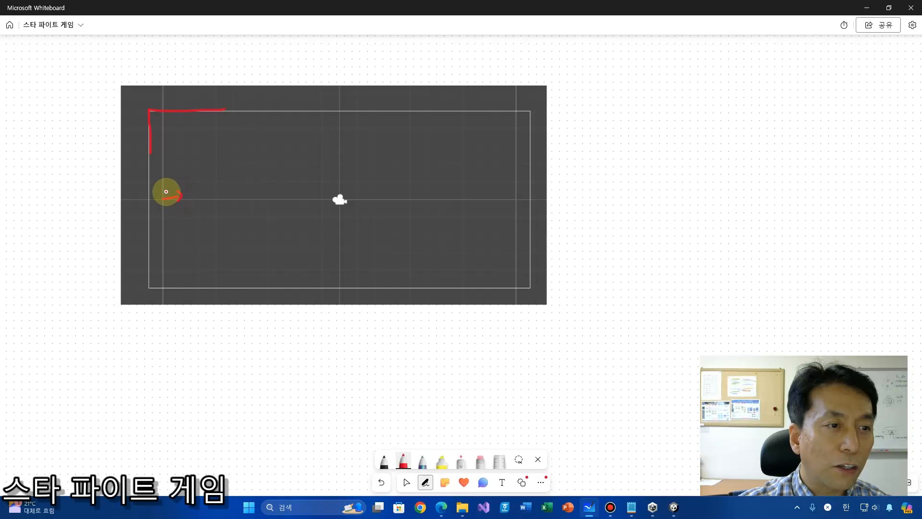
mouse_move(165, 192)
mouse_down()
mouse_move(181, 194)
mouse_move(170, 224)
mouse_move(185, 212)
mouse_move(189, 229)
mouse_move(215, 220)
mouse_move(216, 229)
mouse_up()
mouse_move(166, 180)
mouse_down()
mouse_move(332, 181)
mouse_move(314, 190)
mouse_move(177, 185)
mouse_up()
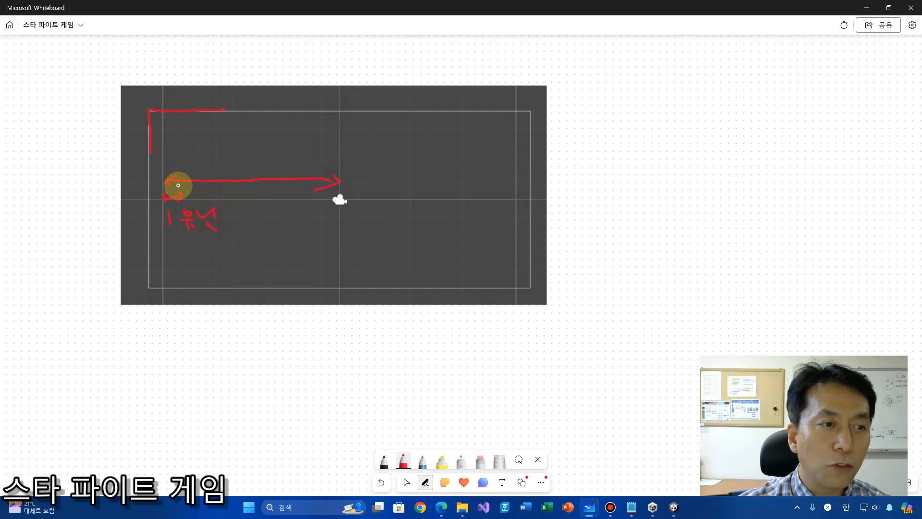
mouse_move(224, 163)
mouse_down()
mouse_move(225, 172)
mouse_move(244, 172)
mouse_up()
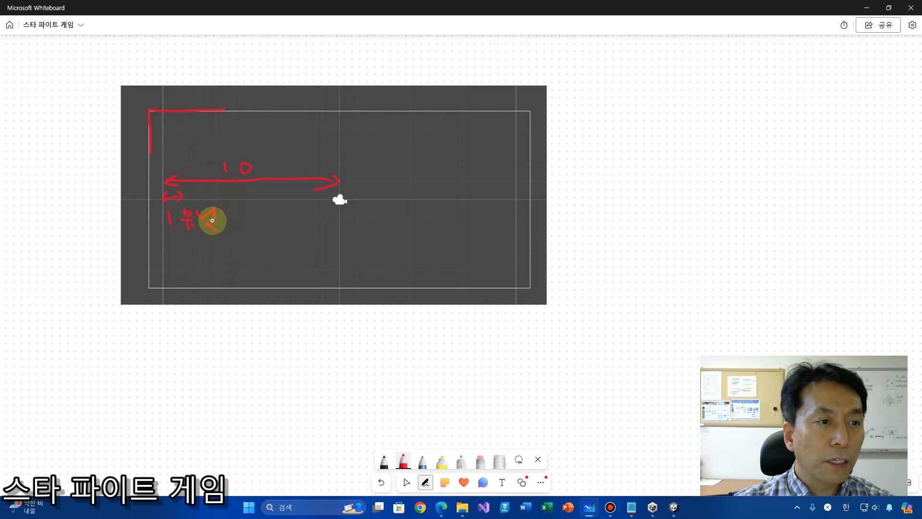
- Write "= 100픽셀" in red after the 1유닛 note on the pasted capture
mouse_move(224, 220)
mouse_down()
mouse_move(248, 229)
mouse_move(292, 215)
mouse_up()
drag(288, 216, 298, 223)
mouse_move(301, 213)
mouse_down()
mouse_move(304, 237)
mouse_move(309, 226)
mouse_move(327, 238)
mouse_up()
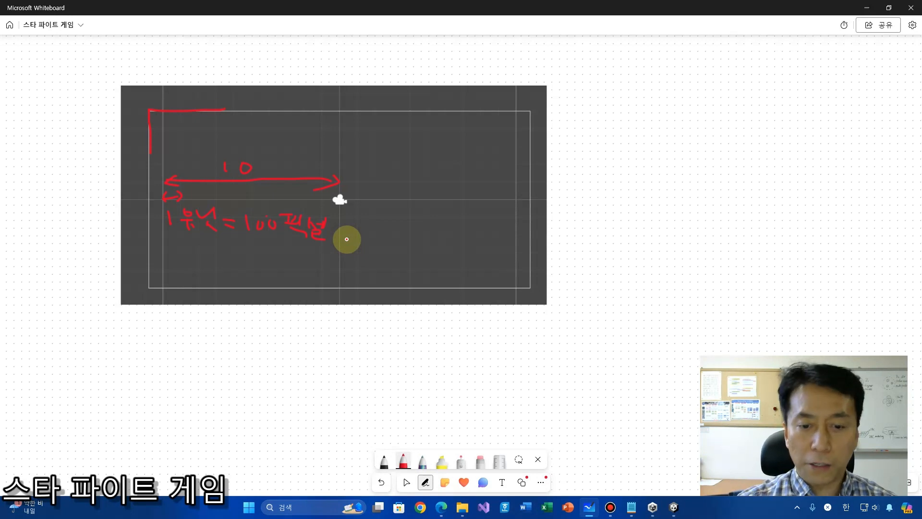
- Switch back to Unity, save the unapplied import settings of Space.png and reselect the Space image
click(675, 509)
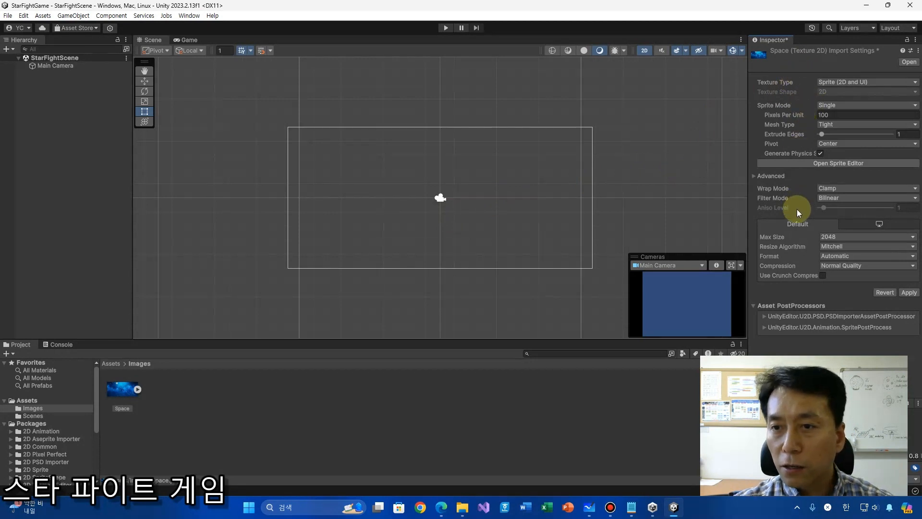
click(436, 397)
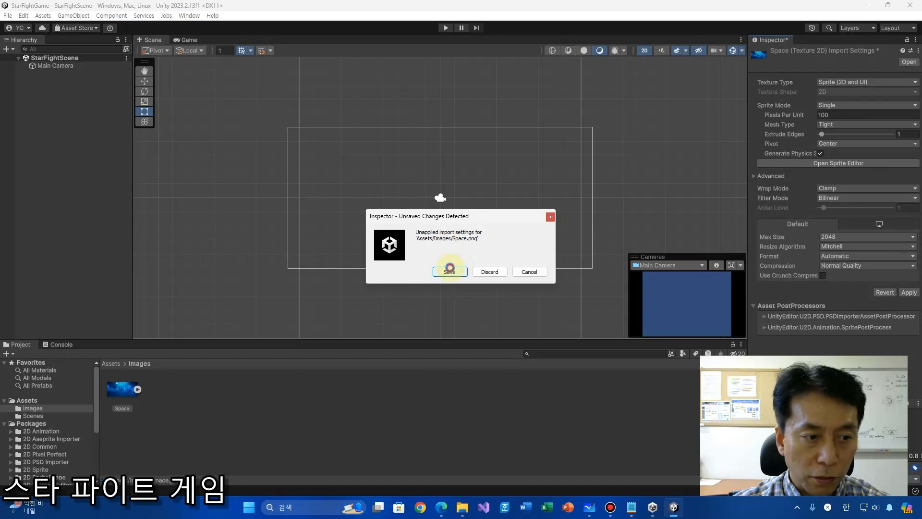
click(450, 270)
click(127, 391)
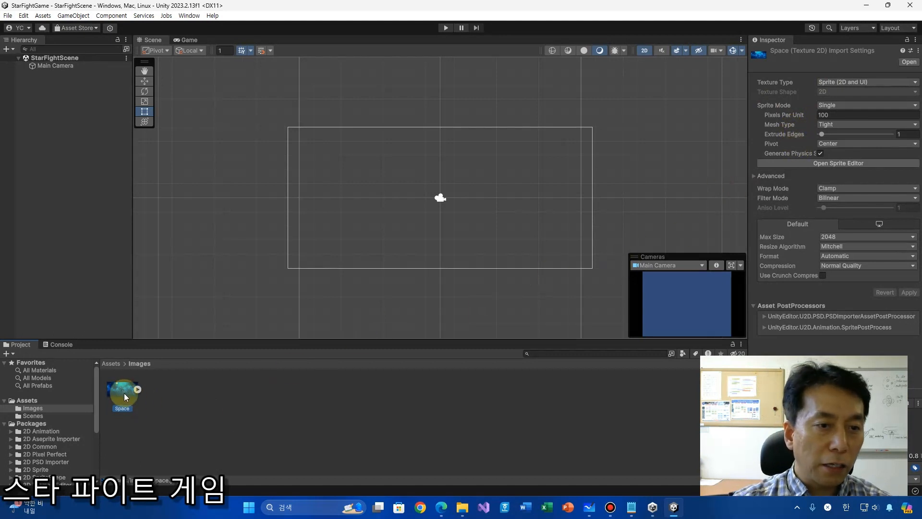
- Add the Space sprite to StarFightScene as a game object and select it in the scene
drag(119, 391, 48, 116)
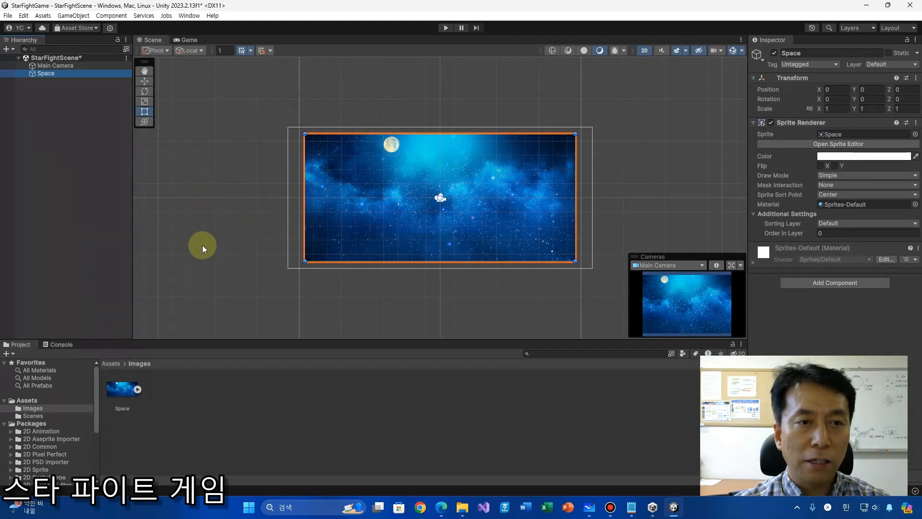
click(240, 217)
click(396, 195)
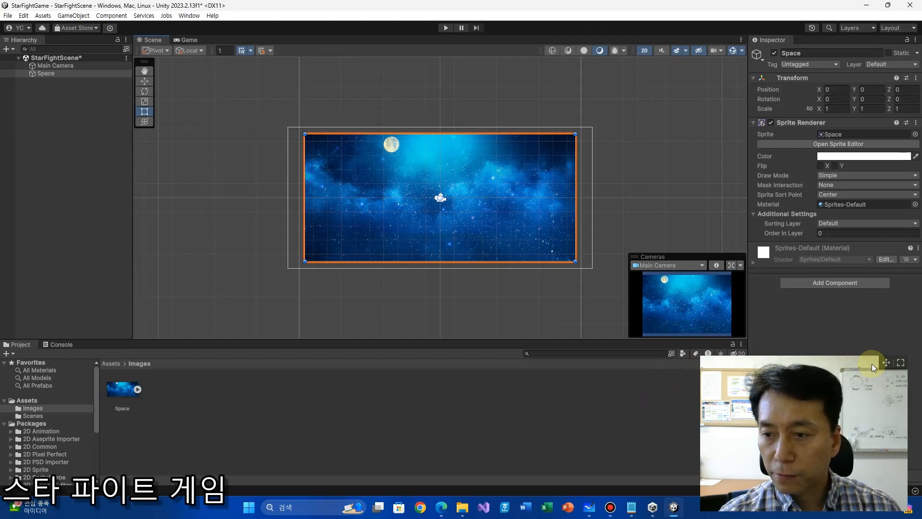
- Check the Space image's pixel dimensions and preview how far the background fills the game view
drag(886, 362, 775, 358)
click(119, 387)
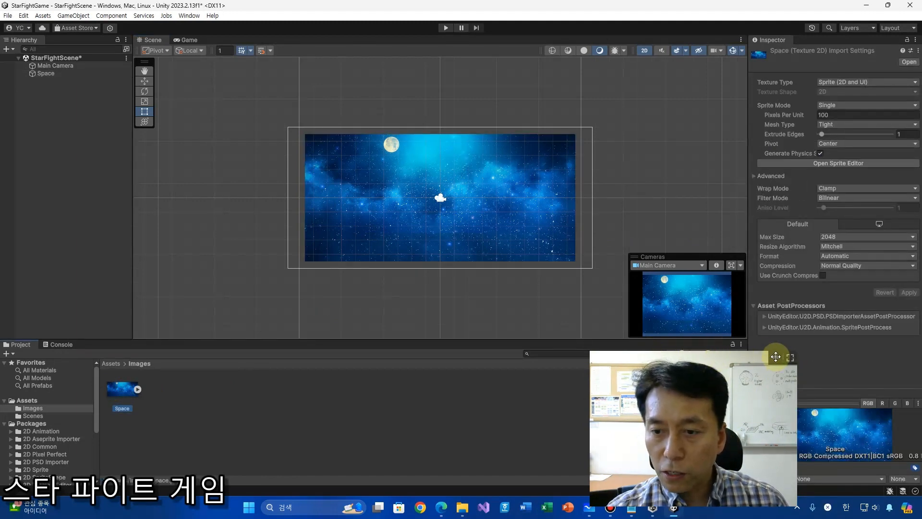
drag(776, 356, 709, 355)
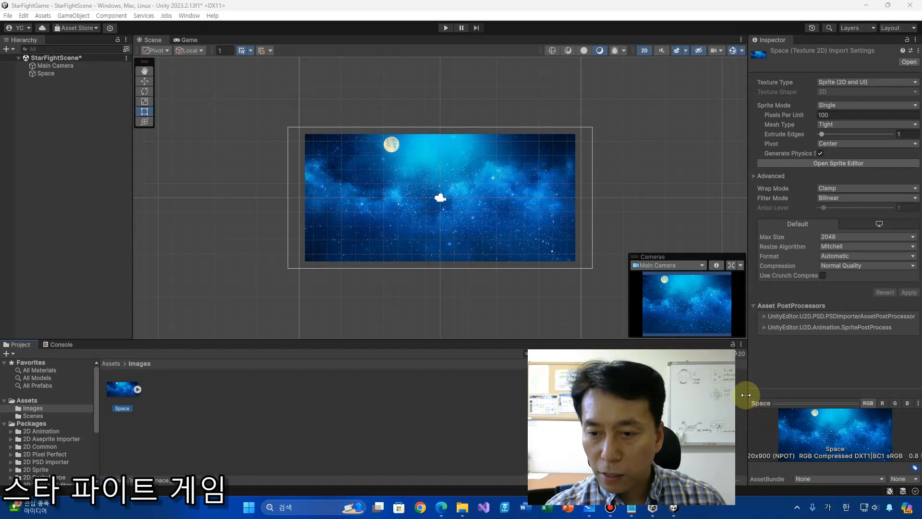
drag(742, 392, 720, 392)
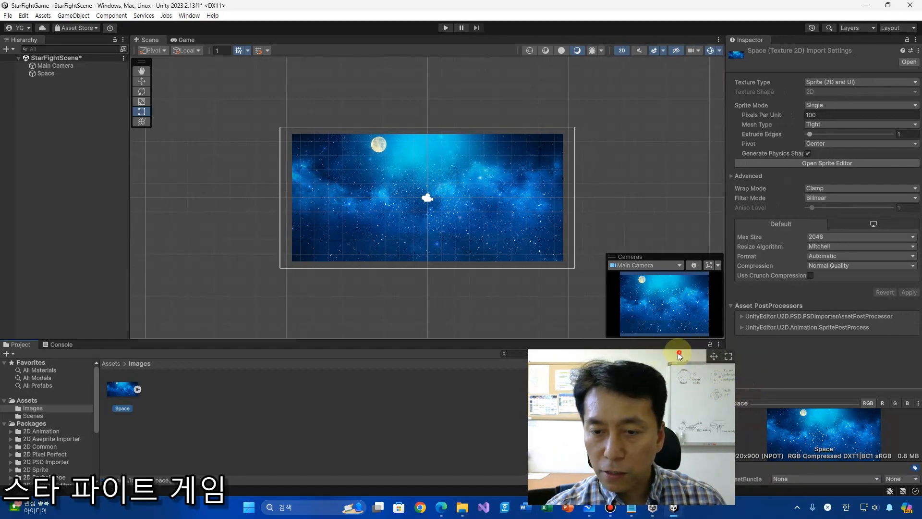
drag(714, 356, 658, 356)
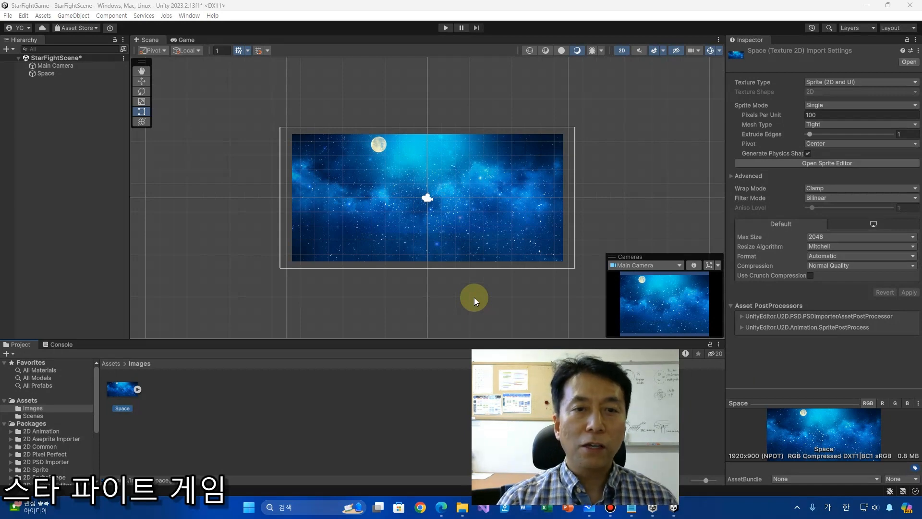
click(185, 40)
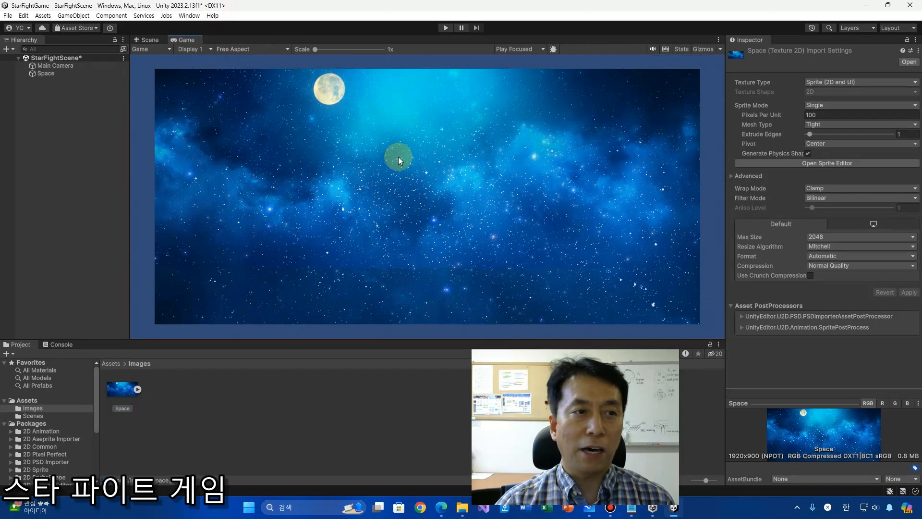
click(147, 37)
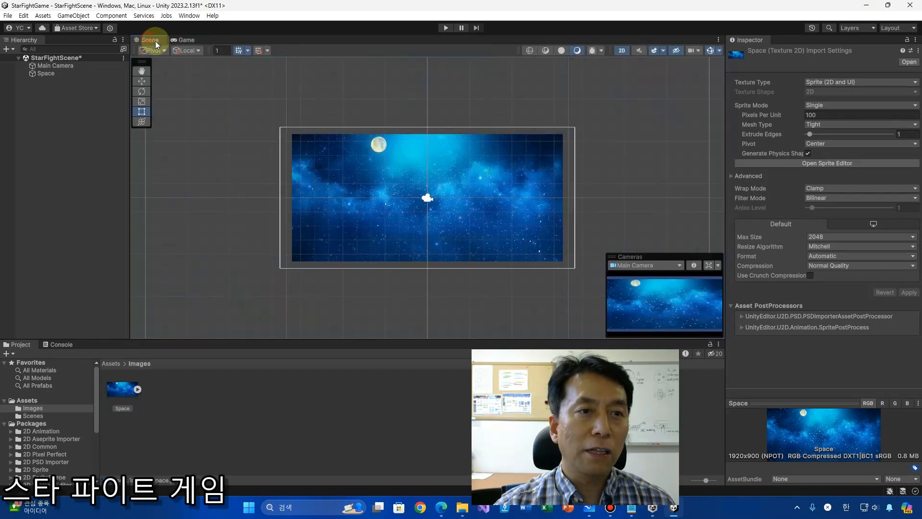
- Stretch the Space sprite to the camera frame's edges, to a scale of about 1.08 by 1.09, and preview it in the game view
click(392, 216)
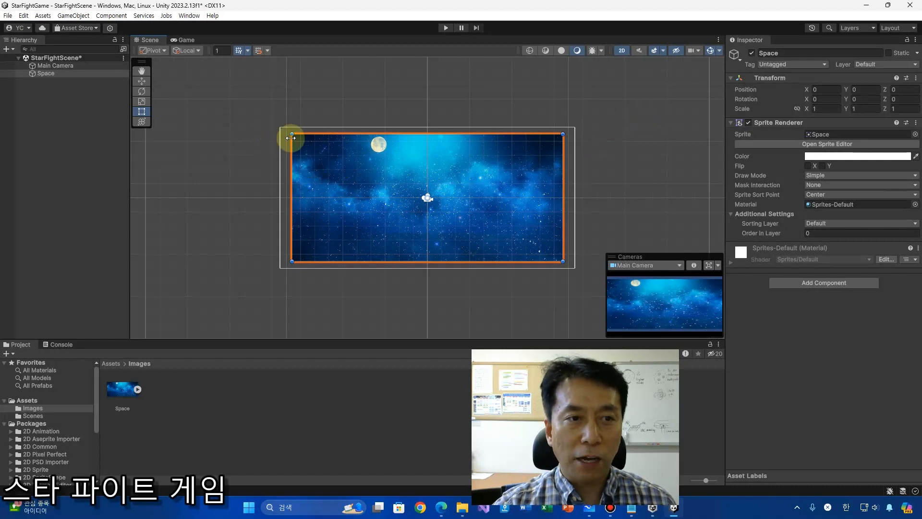
drag(291, 133, 281, 129)
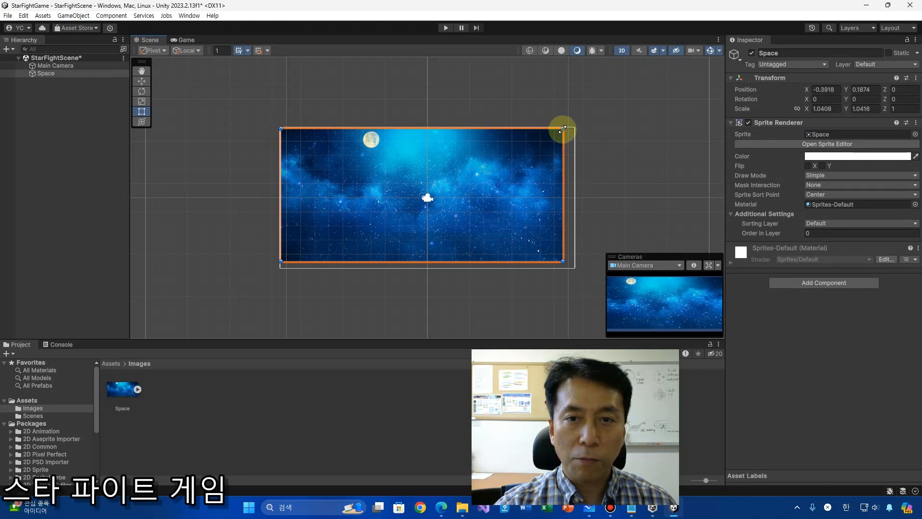
drag(562, 129, 574, 129)
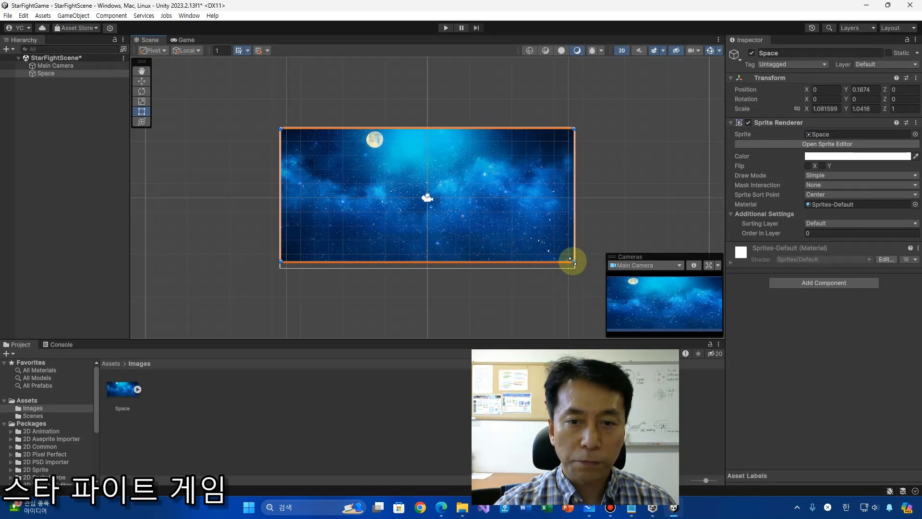
drag(573, 261, 573, 267)
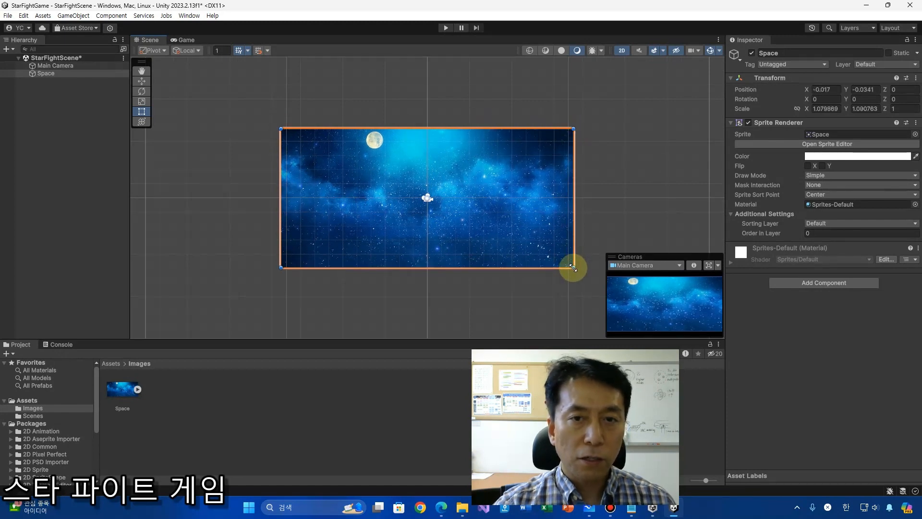
click(184, 39)
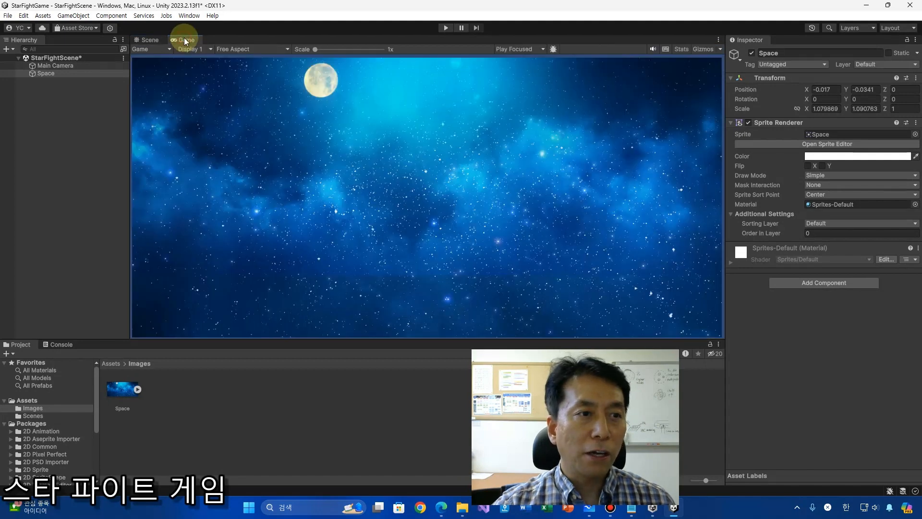
click(144, 40)
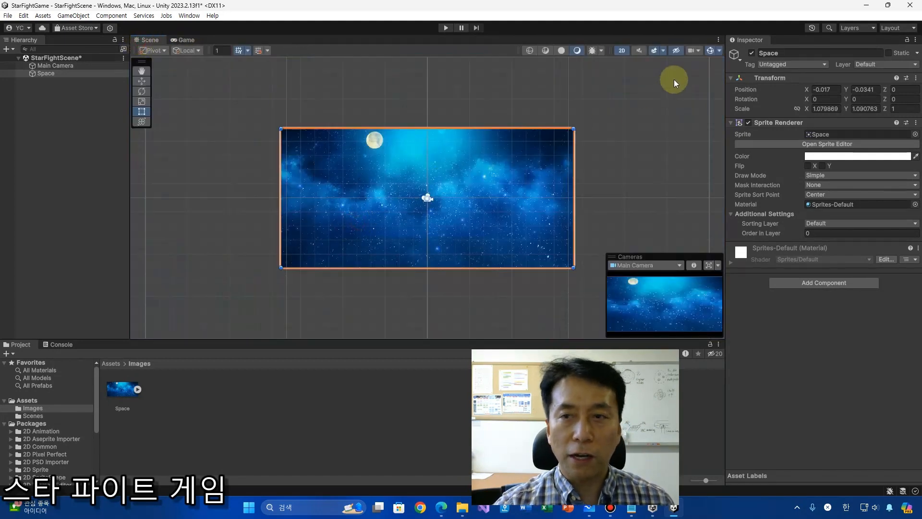
- Set the Space object's X and Y position to 0 and its X and Y scale to 1.1, and preview the game view
click(822, 89)
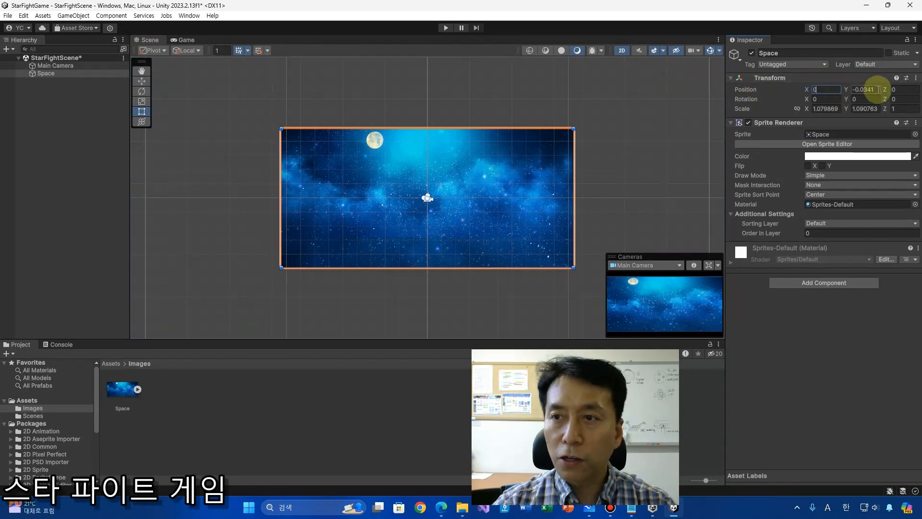
text(0)
key(Tab)
text(0)
click(825, 109)
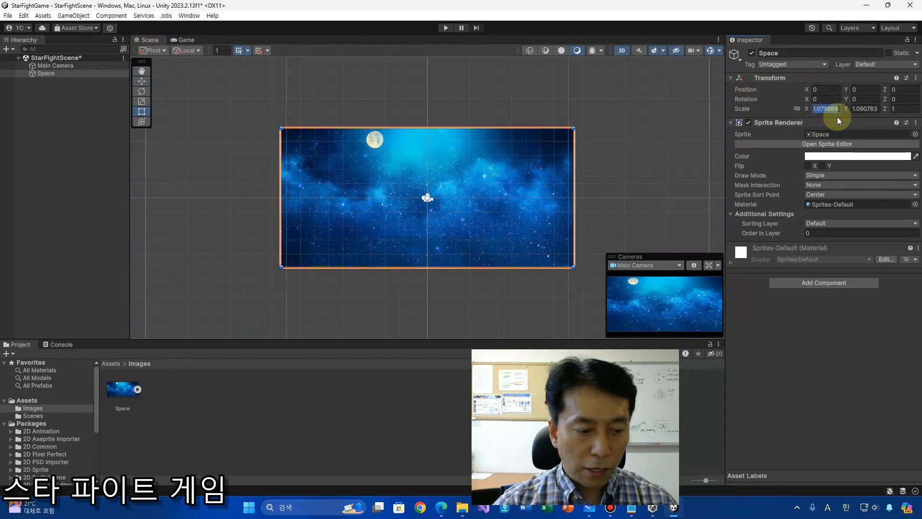
text(1.1)
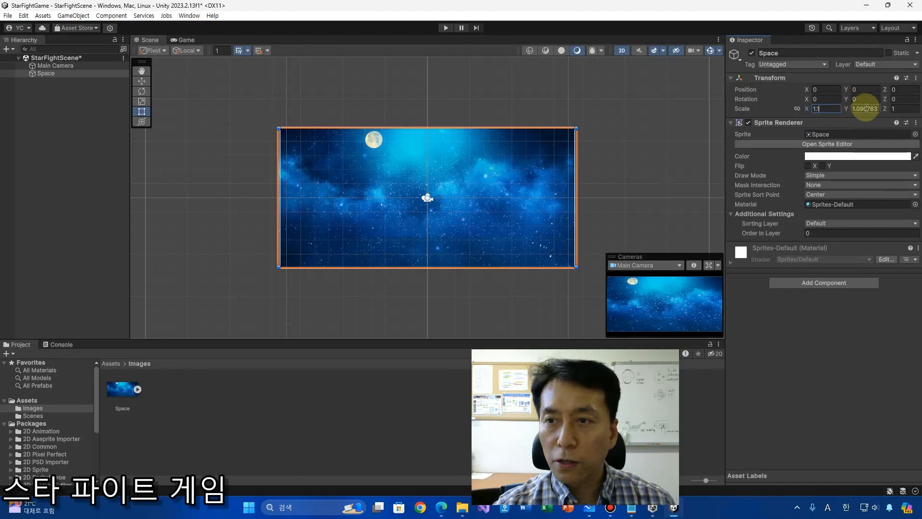
click(865, 109)
text(1.1)
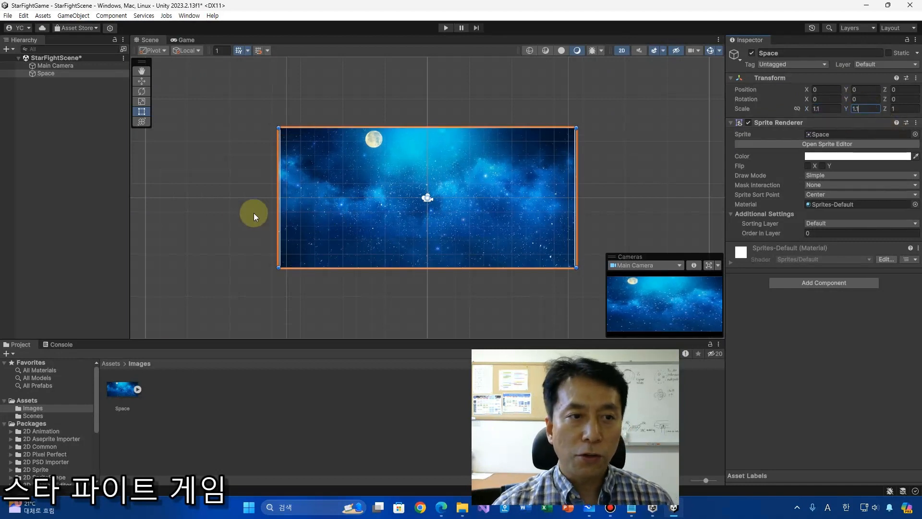
click(235, 209)
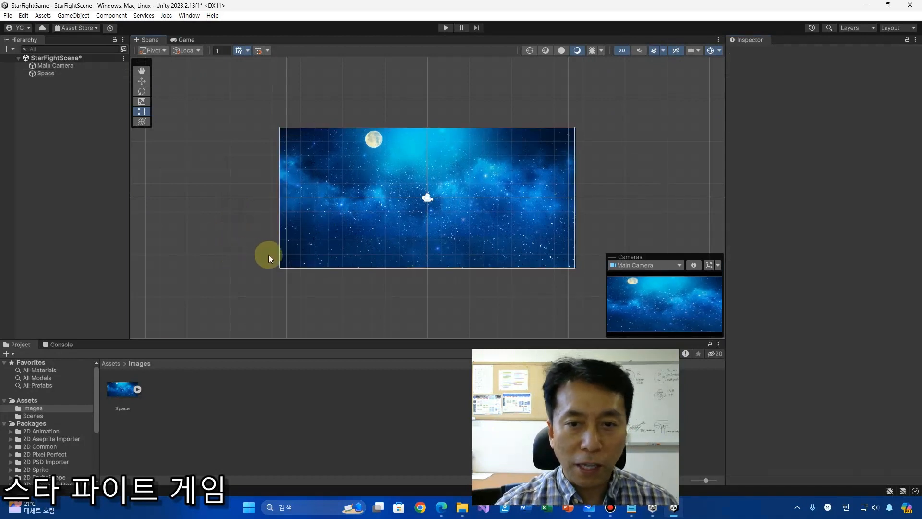
click(388, 203)
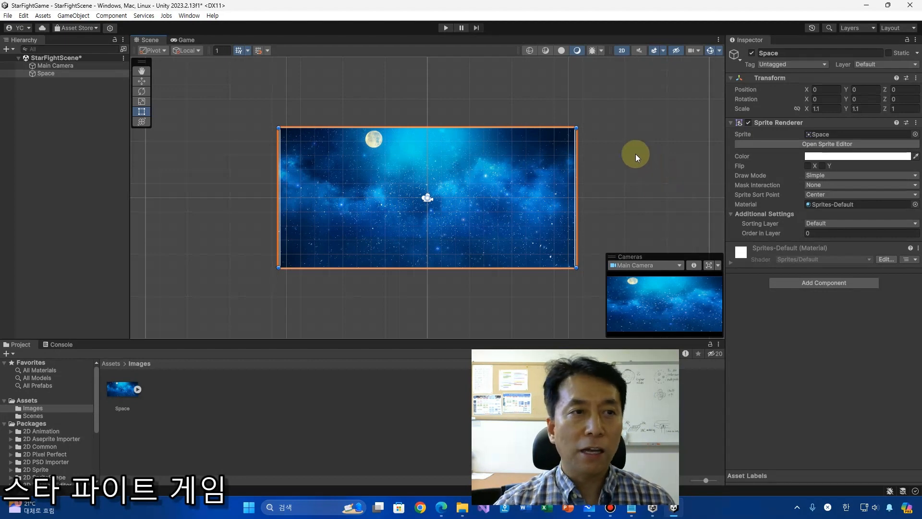
click(185, 39)
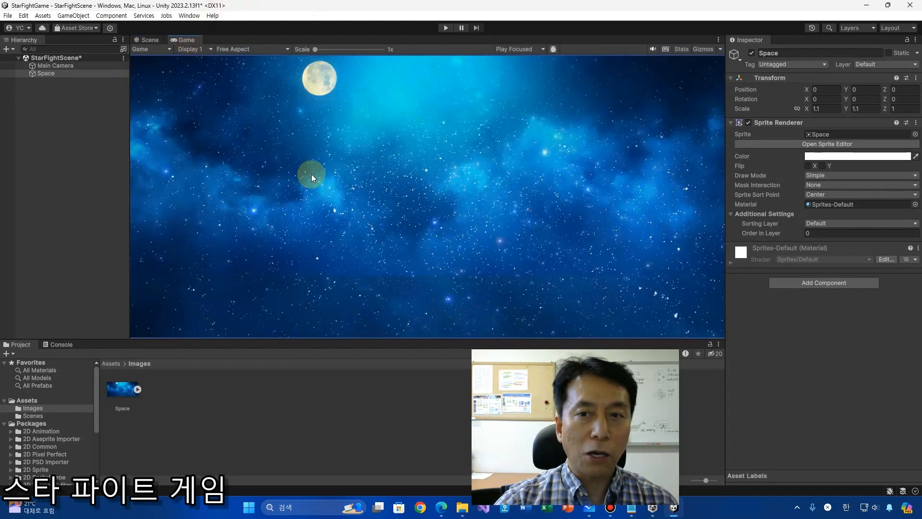
- Set the Space object's Y scale to 1.15 and preview the background in the game view
click(146, 40)
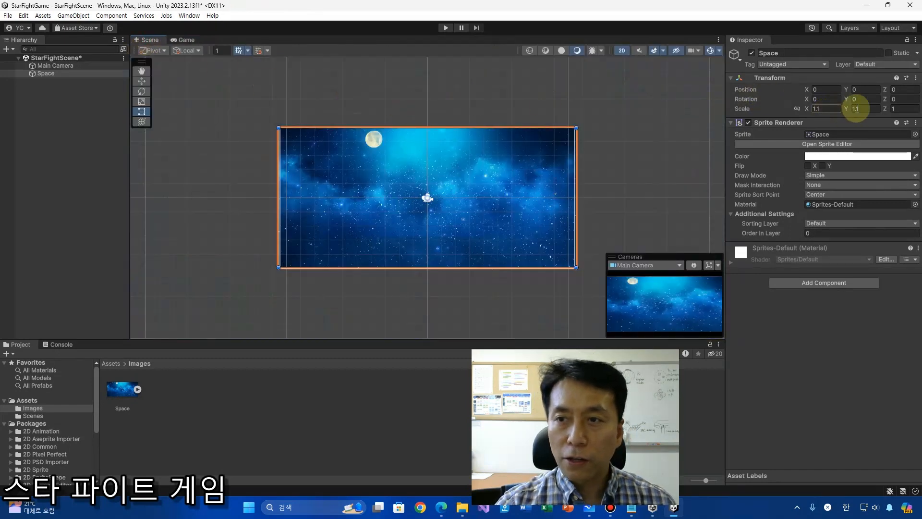
click(872, 109)
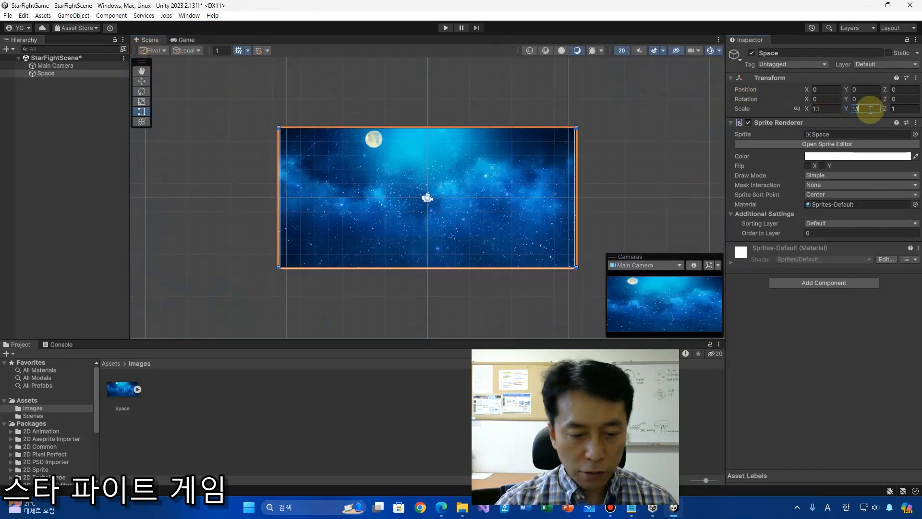
click(620, 207)
click(183, 40)
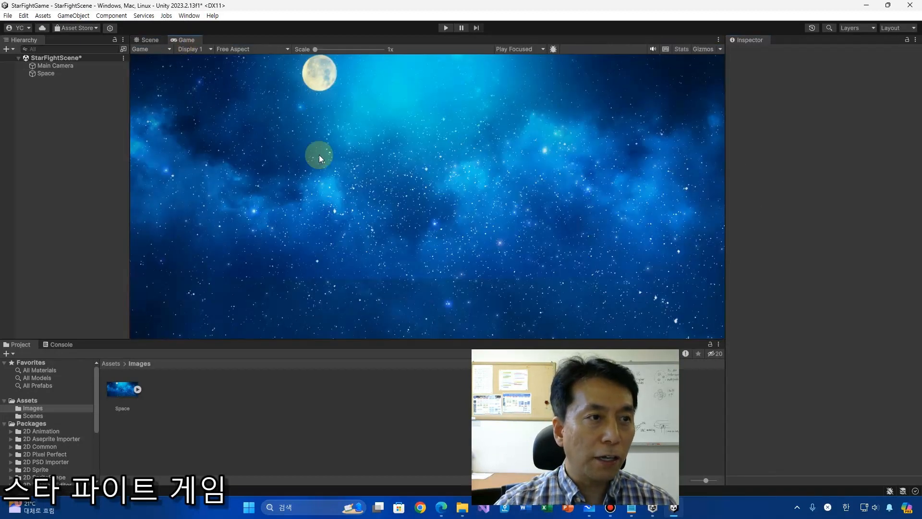
click(144, 39)
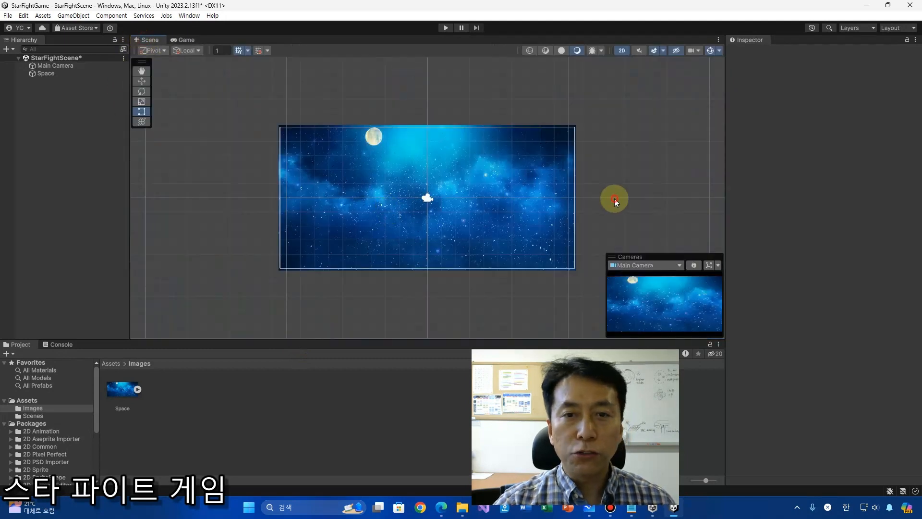
- Rename the Space game object in StarFightScene as Space1
click(533, 196)
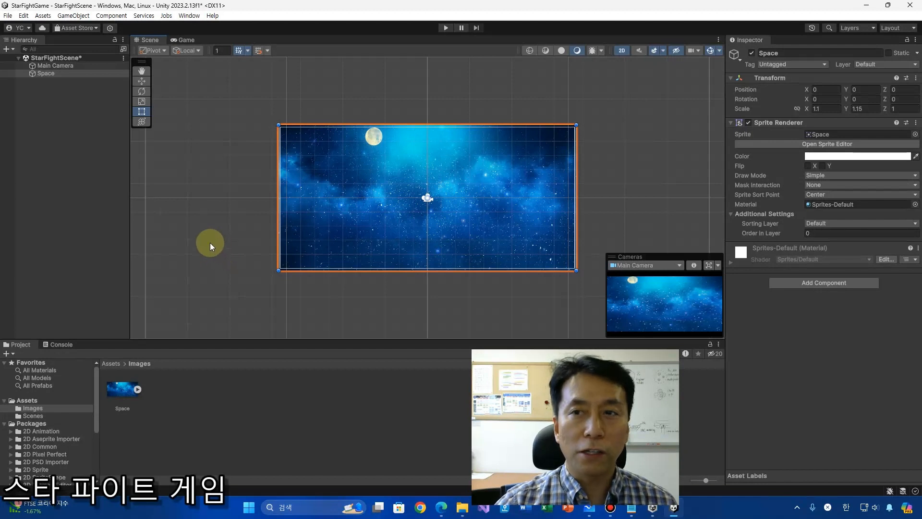
click(52, 73)
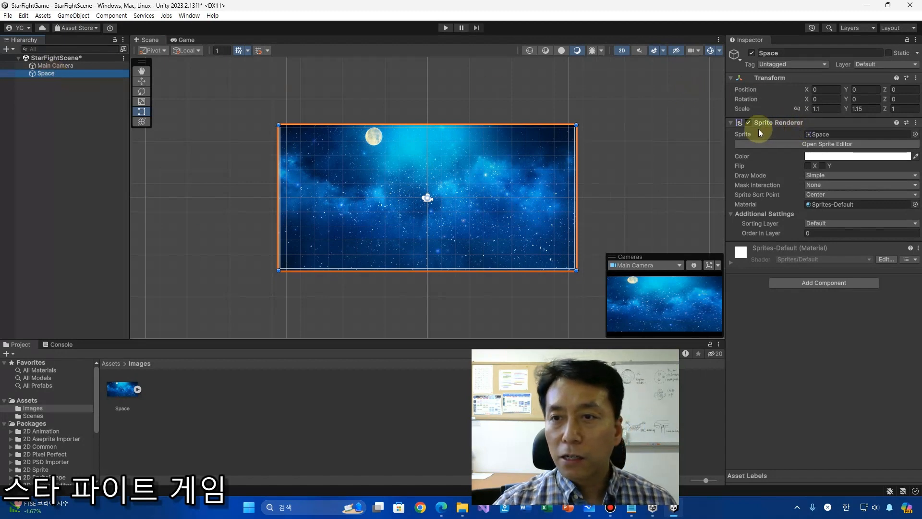
click(51, 74)
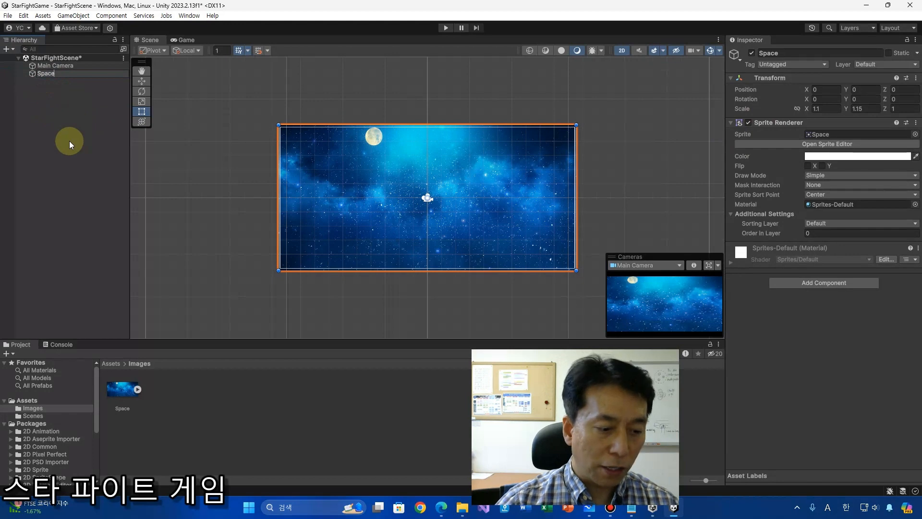
text(1)
click(83, 152)
- Duplicate Space1 and rename the copy as Space2
click(51, 73)
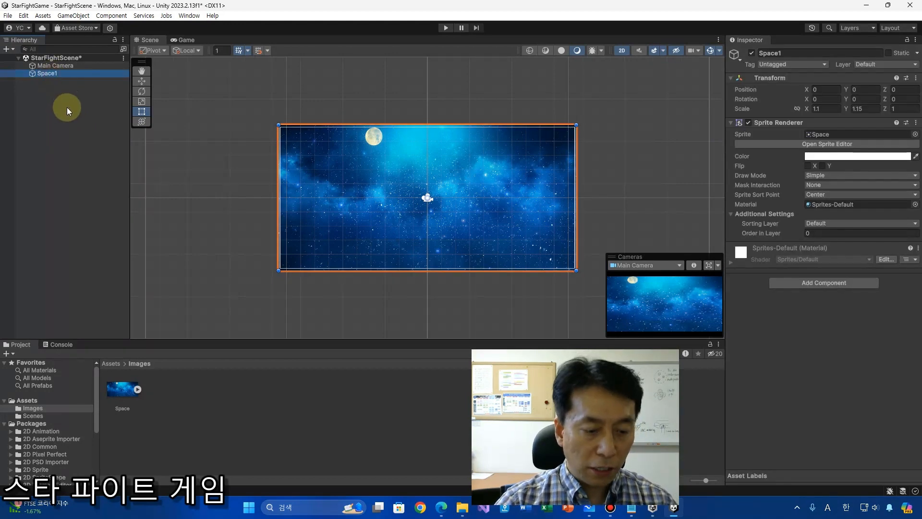
key(ctrl+d)
key(F2)
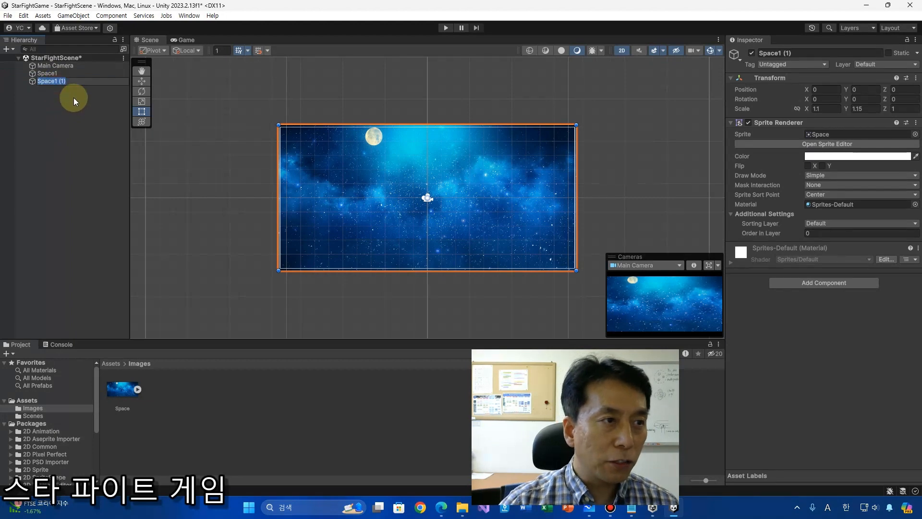
key(End)
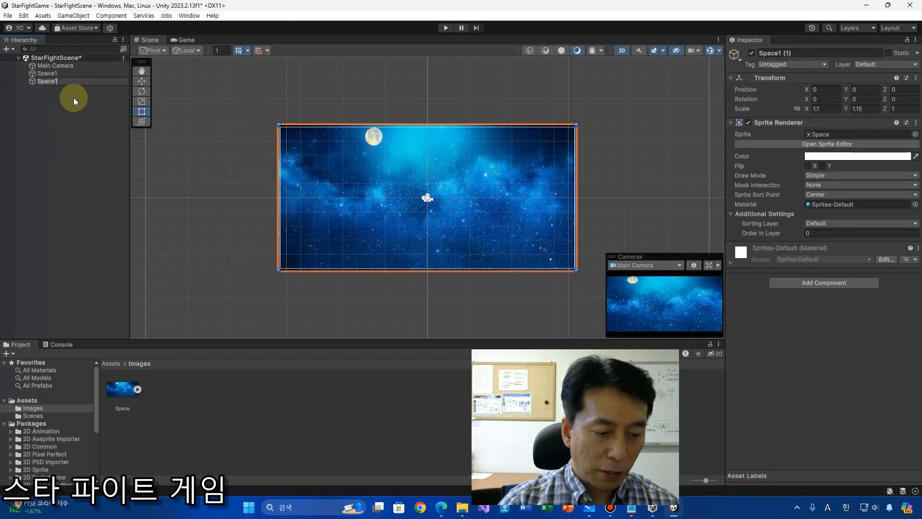
text(2)
click(44, 160)
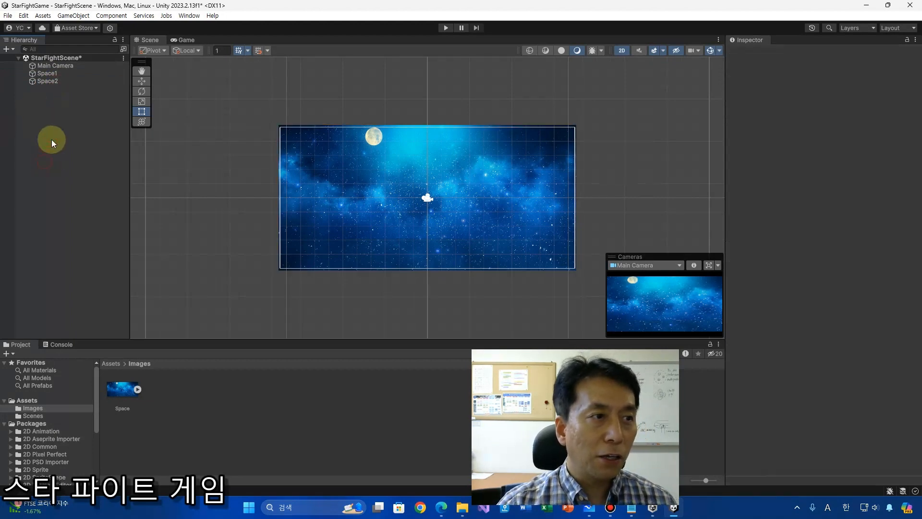
- Move Space2 horizontally with the Move tool to an X position of about 10.49, partly overlapping Space1
click(54, 81)
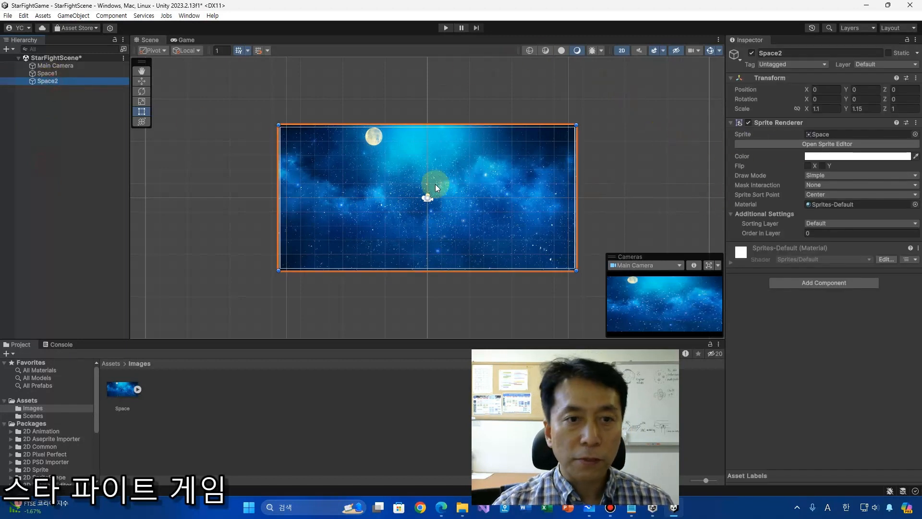
click(141, 80)
click(368, 188)
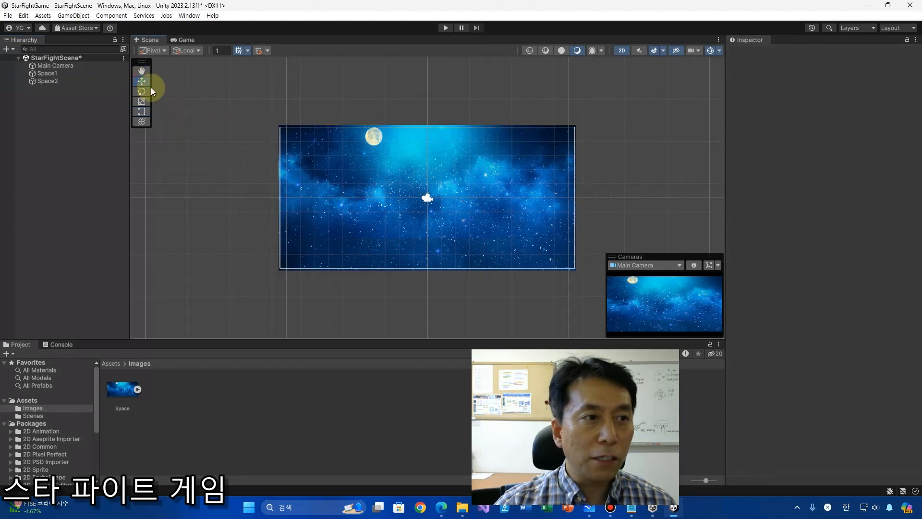
click(338, 183)
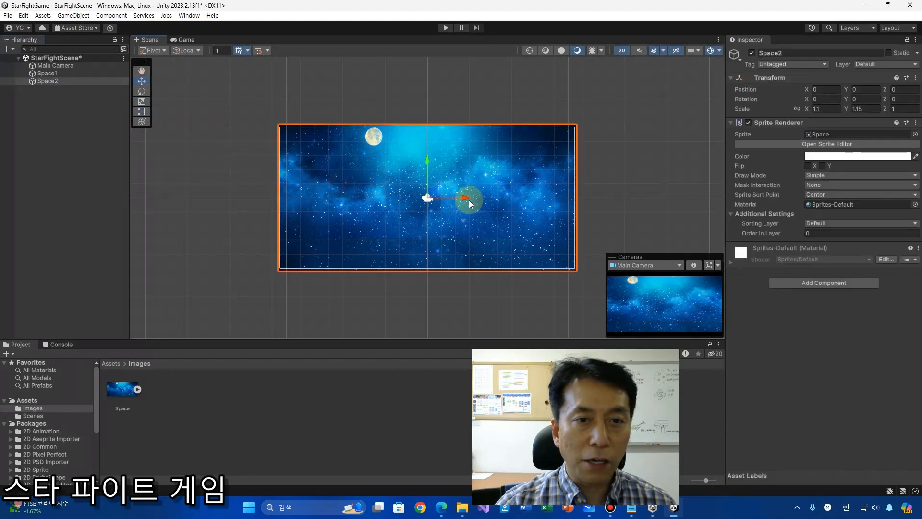
drag(465, 197, 613, 193)
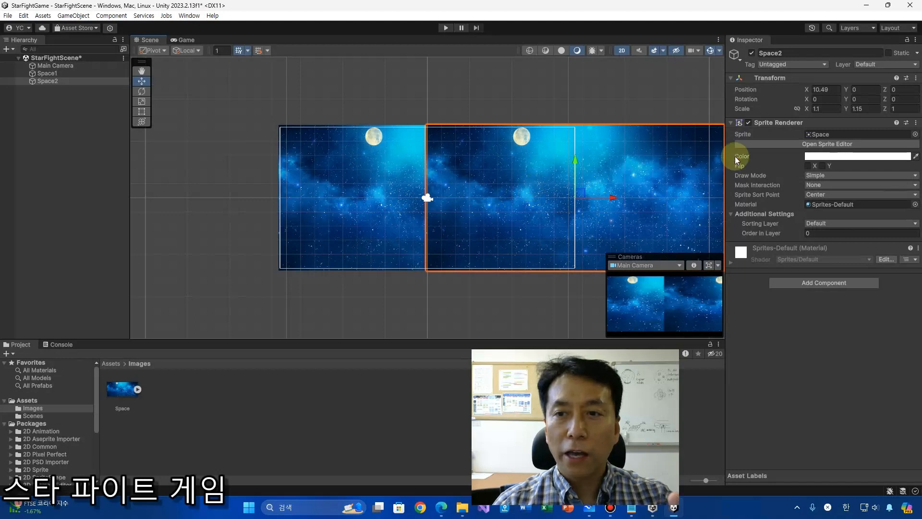
- Flip Space2 along X and move it to an X position of about 21.15 so it adjoins Space1's right edge
click(808, 165)
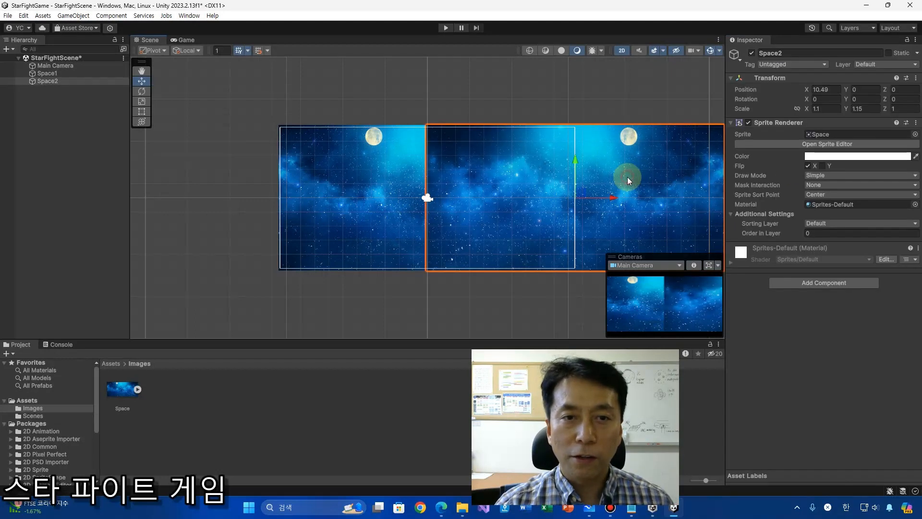
key(Right)
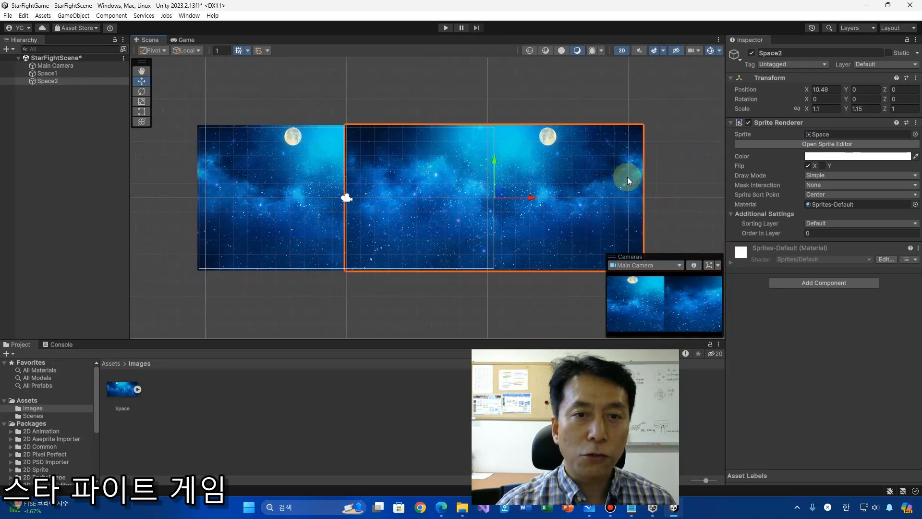
drag(533, 197, 682, 197)
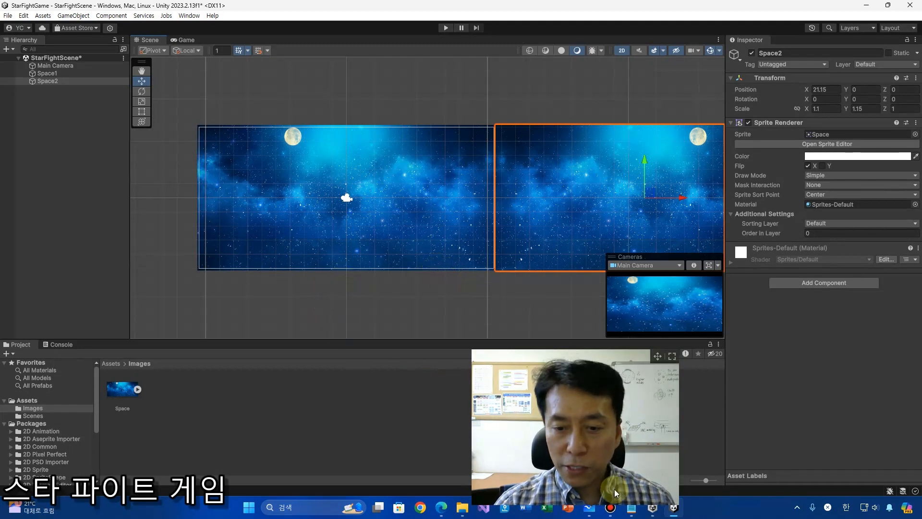
click(591, 510)
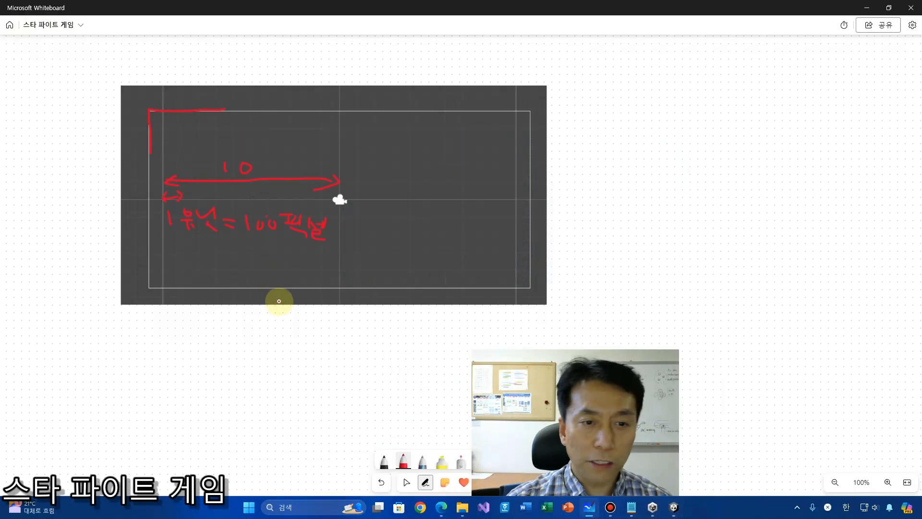
mouse_move(593, 513)
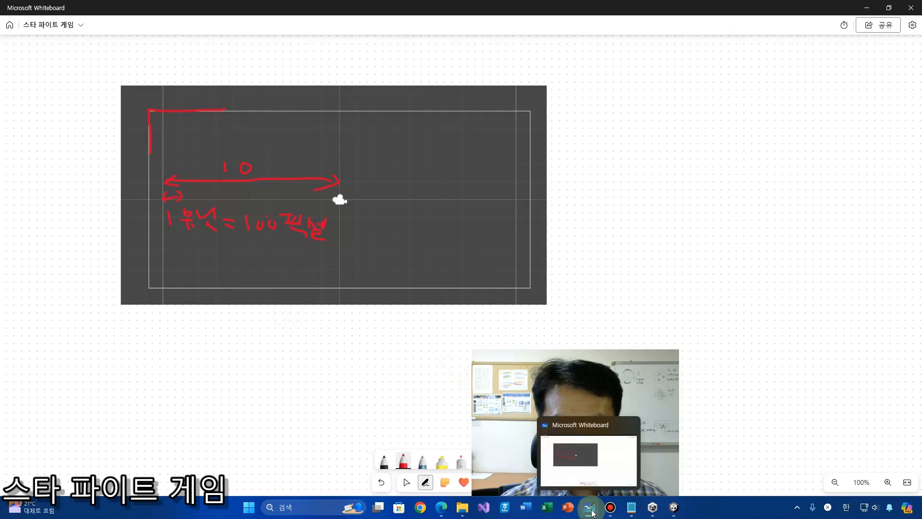
click(675, 510)
- Select Space1 and capture a screen snip of the scene area around its outline
click(446, 305)
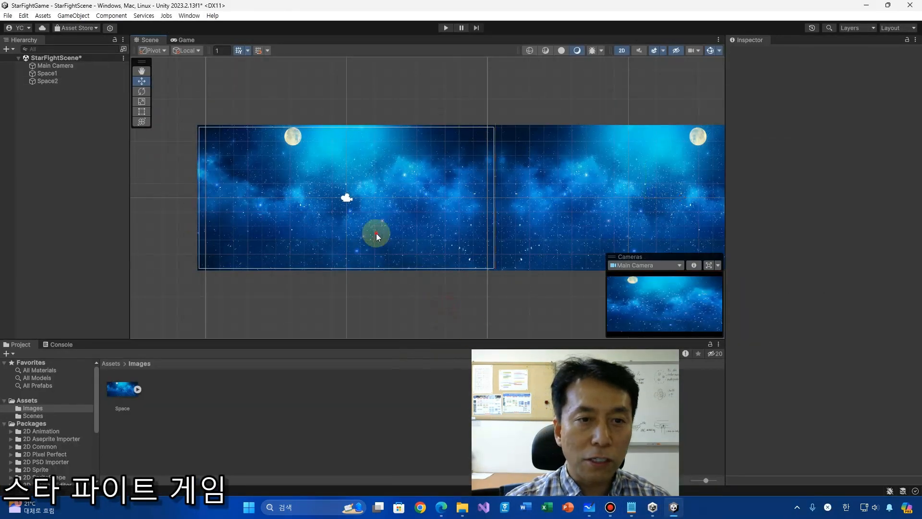
click(377, 236)
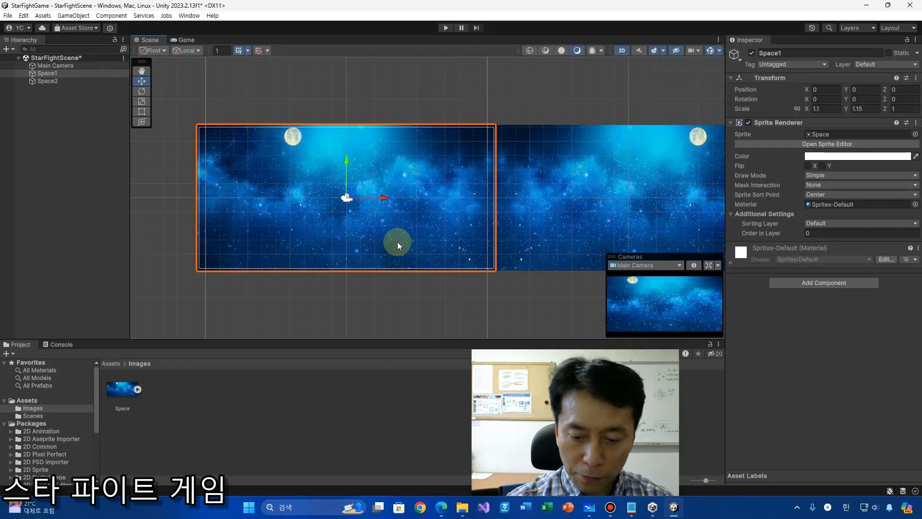
key(super+shift+s)
drag(185, 113, 512, 283)
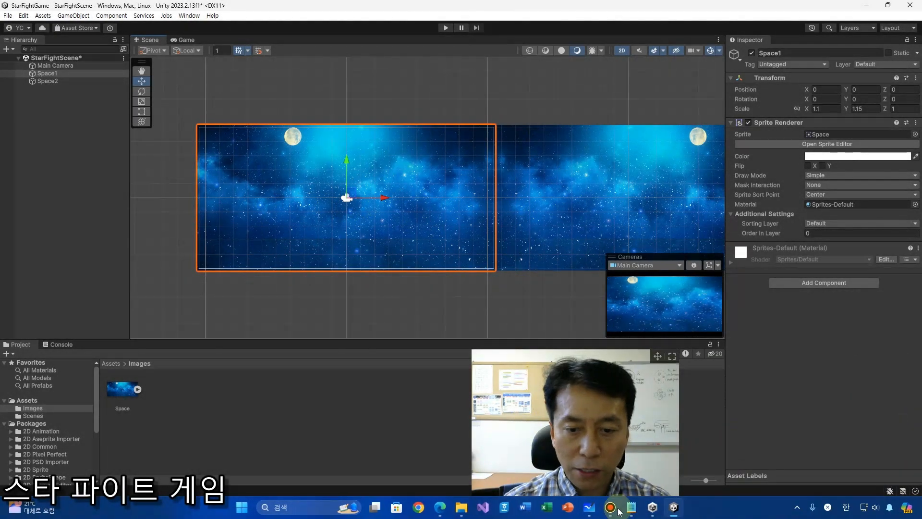
- Switch to Microsoft Whiteboard and paste the Space1 snip beside the existing camera frame sketch
click(589, 507)
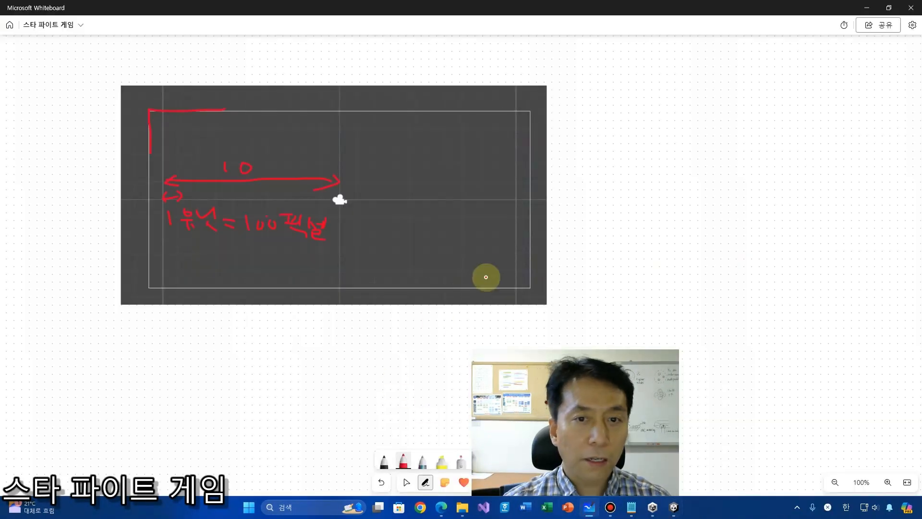
right_click(643, 204)
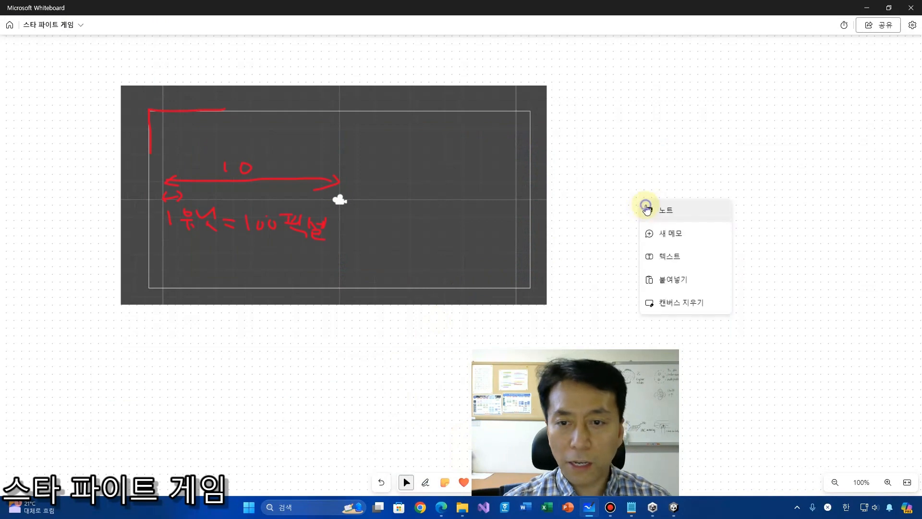
click(674, 281)
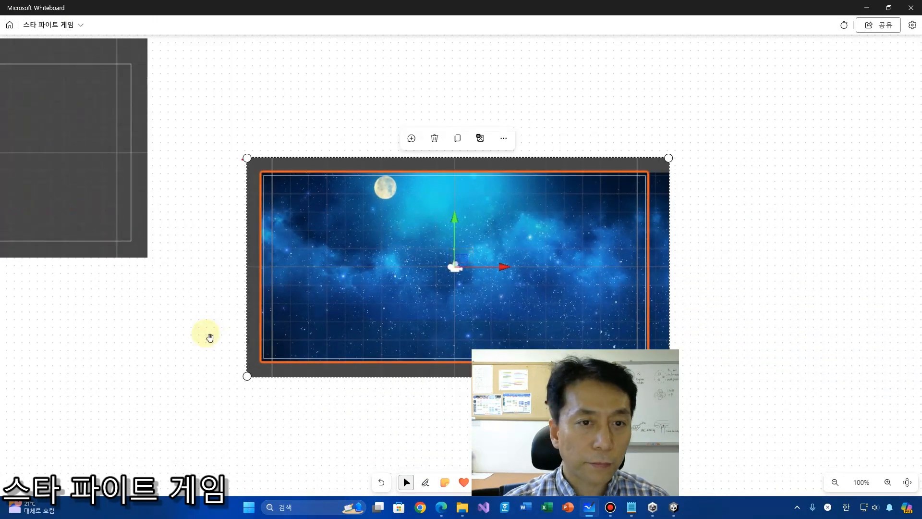
click(210, 337)
click(339, 307)
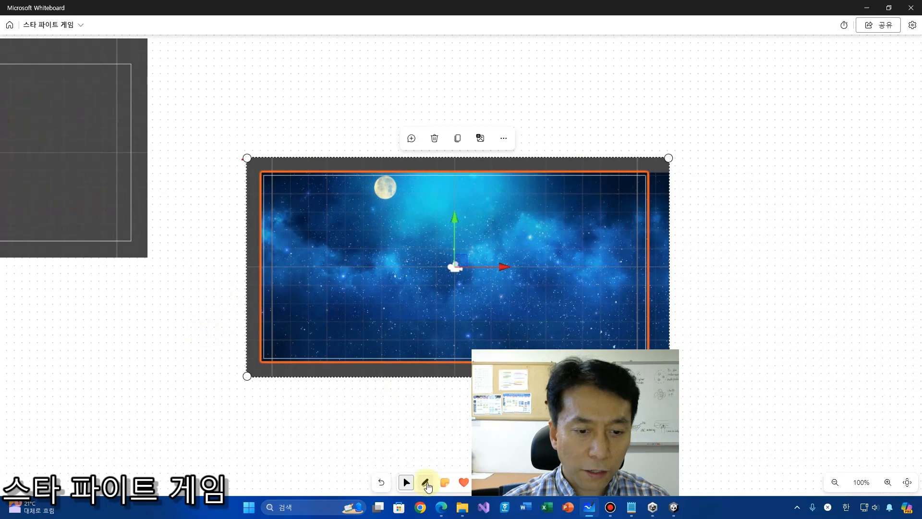
- Draw a red double-headed arrow across the width of the pasted Space1 image and handwrite "1920 픽셀" above it
click(426, 483)
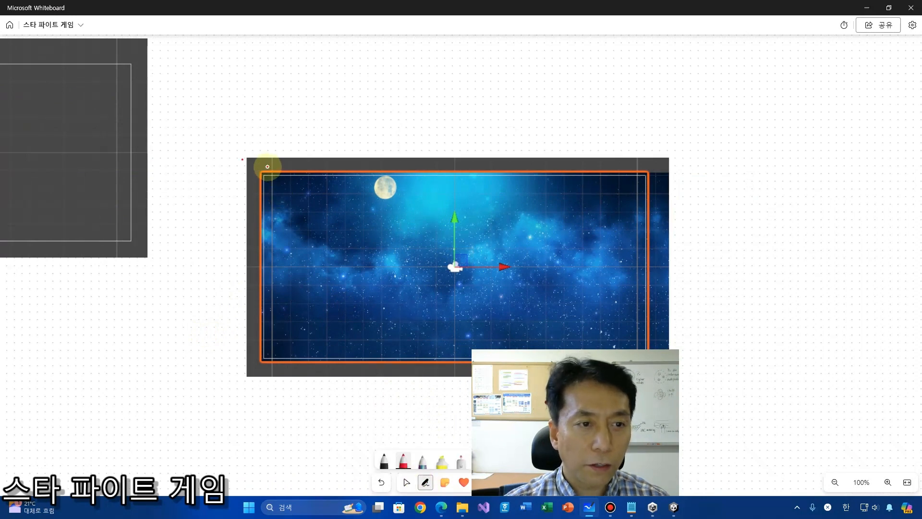
mouse_move(268, 167)
mouse_down()
mouse_move(284, 155)
mouse_move(642, 144)
mouse_move(628, 162)
mouse_up()
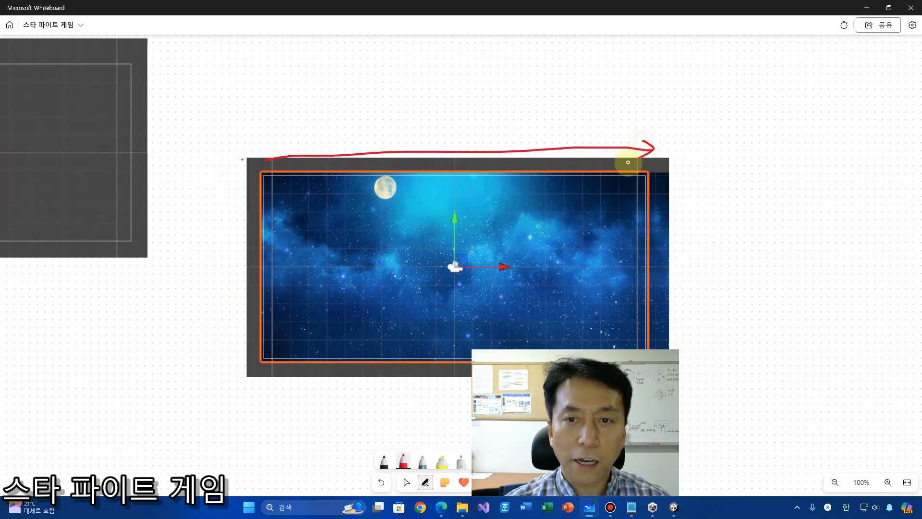
drag(270, 148, 276, 168)
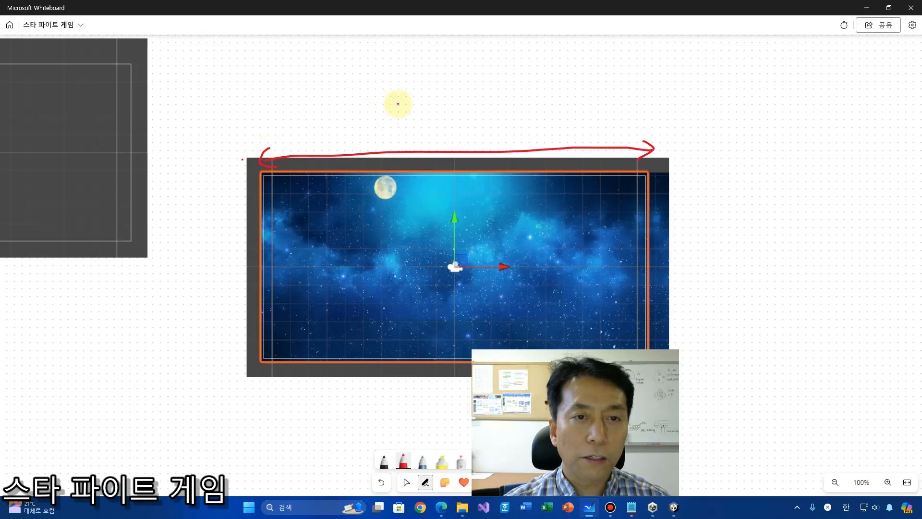
mouse_move(398, 102)
mouse_down()
mouse_move(400, 121)
mouse_move(432, 109)
mouse_move(429, 119)
mouse_up()
drag(437, 106, 458, 118)
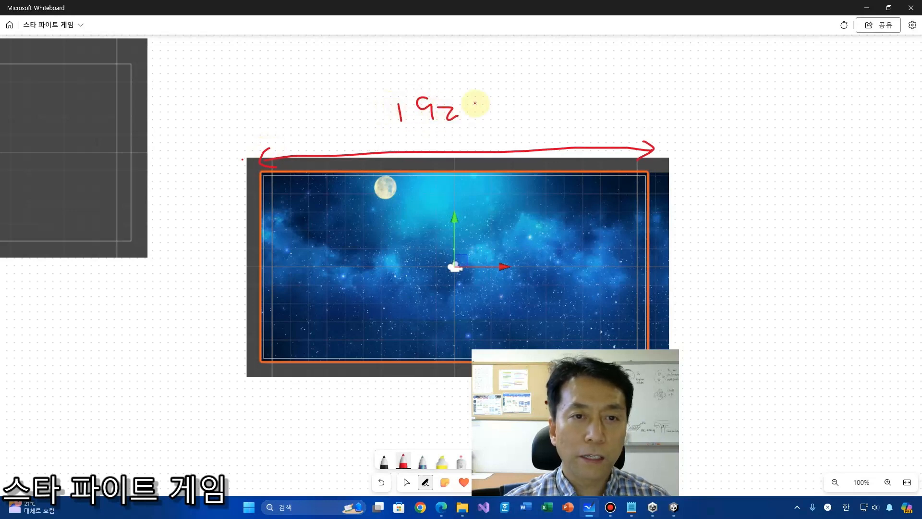
drag(500, 96, 520, 98)
drag(511, 97, 512, 108)
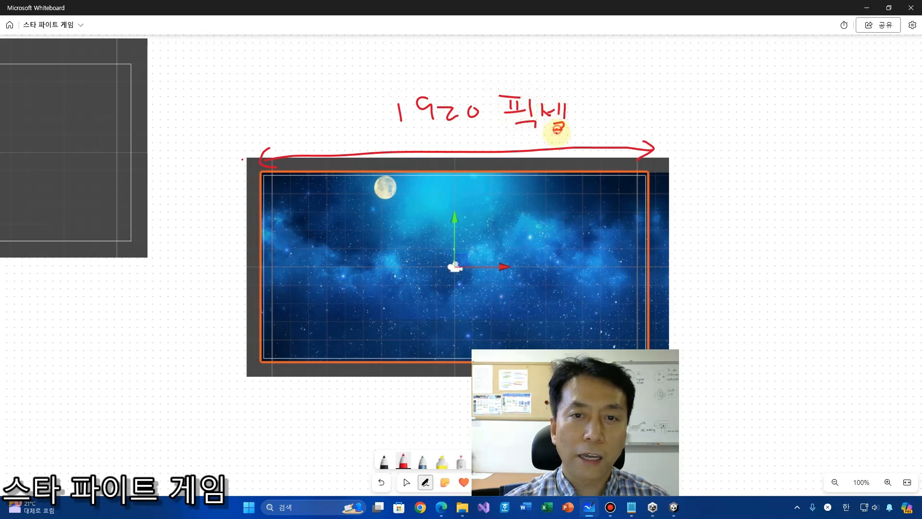
drag(558, 129, 563, 133)
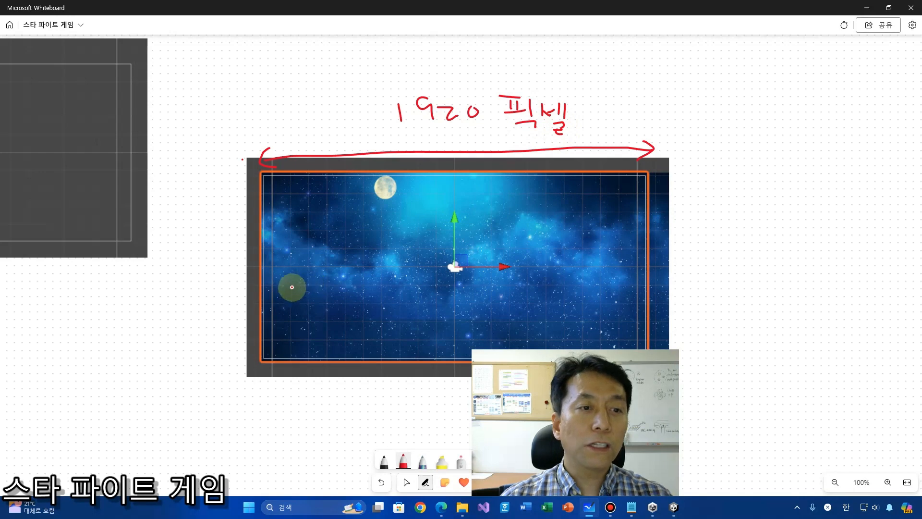
- Extend the red width note with "= 19.2 x 1.1" and draw red circles near the pasted Space1 image's left and right sides
mouse_move(279, 284)
mouse_down()
mouse_move(276, 265)
mouse_move(280, 284)
mouse_up()
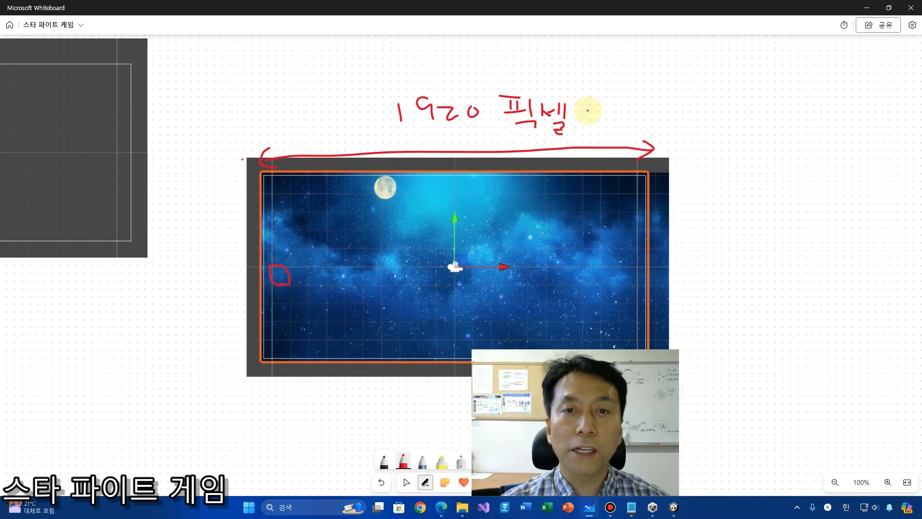
drag(584, 110, 611, 110)
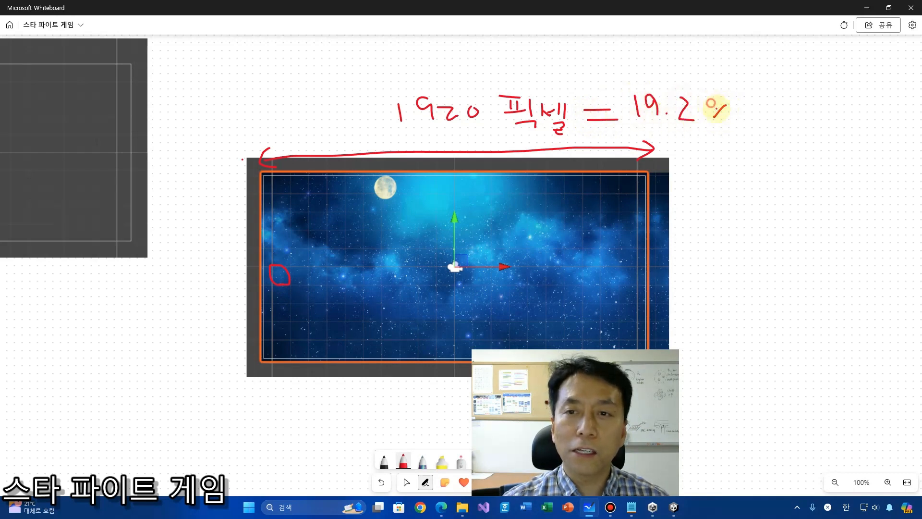
mouse_move(712, 104)
mouse_down()
mouse_move(731, 118)
mouse_move(749, 109)
mouse_move(780, 123)
mouse_up()
click(762, 112)
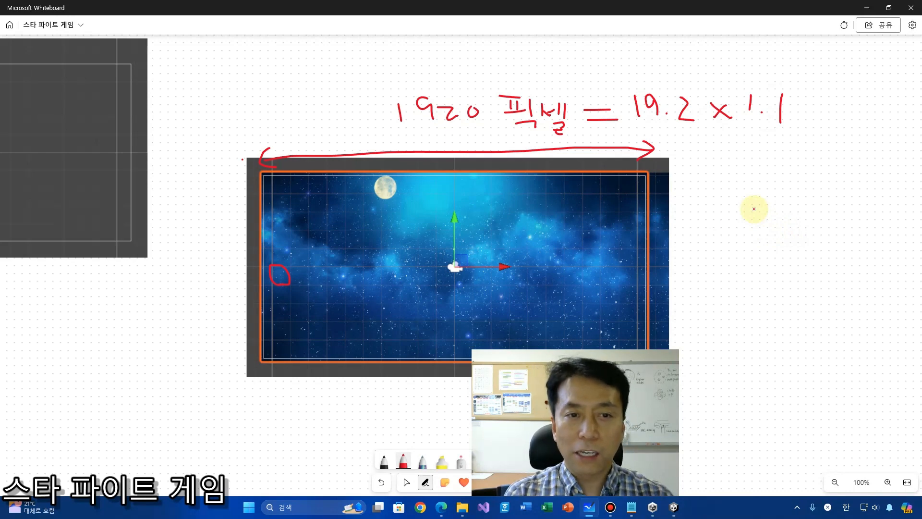
drag(575, 221, 607, 236)
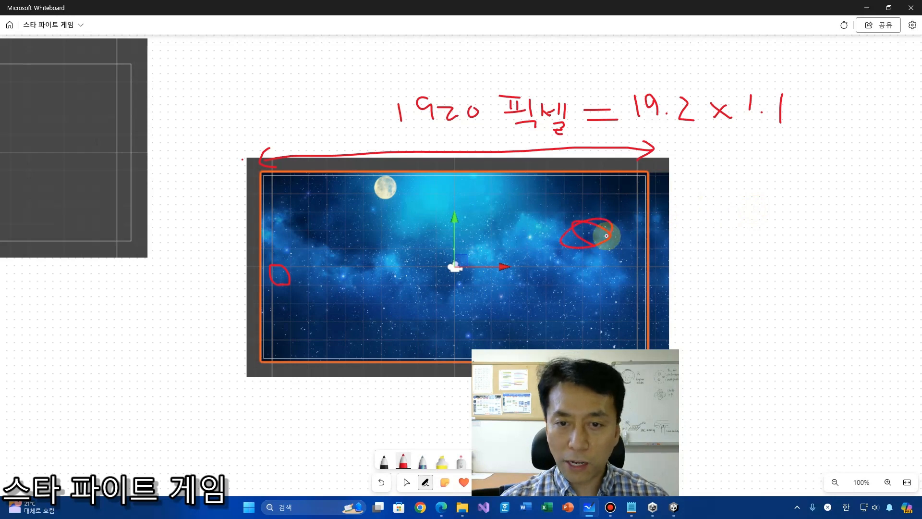
mouse_move(680, 246)
mouse_down()
mouse_move(659, 234)
mouse_move(675, 251)
mouse_move(686, 238)
mouse_up()
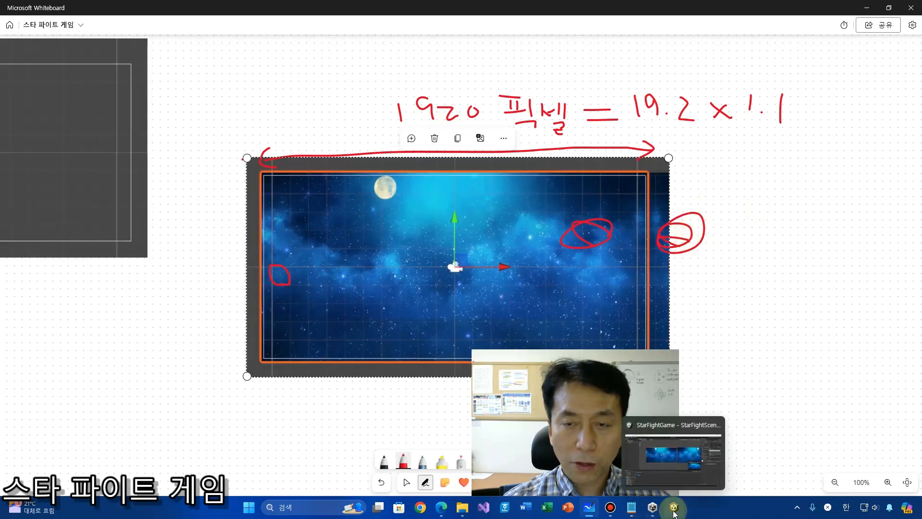
- Switch back to Unity and set Space2's X position to 19.2*1.1
click(675, 509)
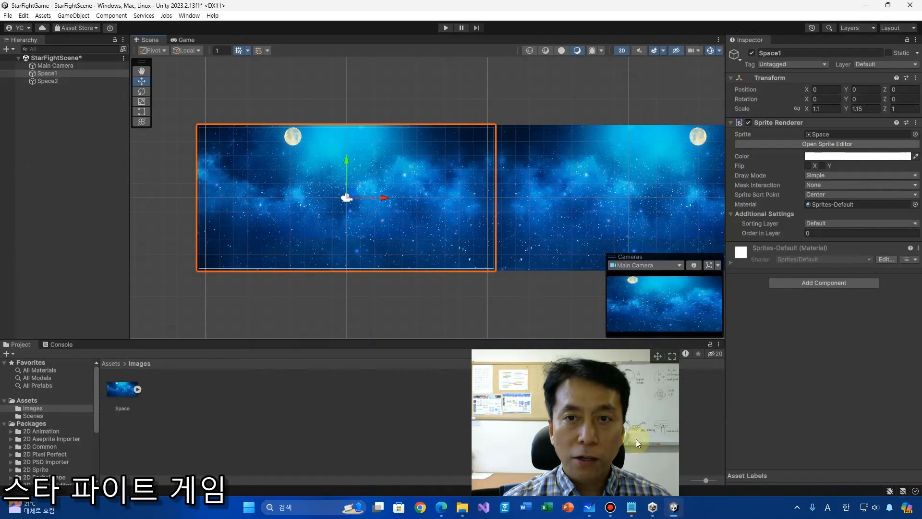
click(558, 184)
click(826, 89)
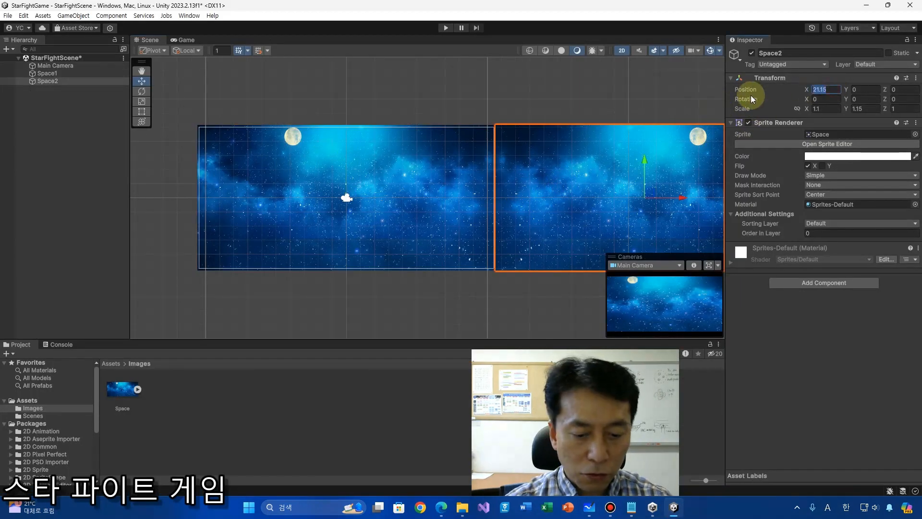
text(19.2)
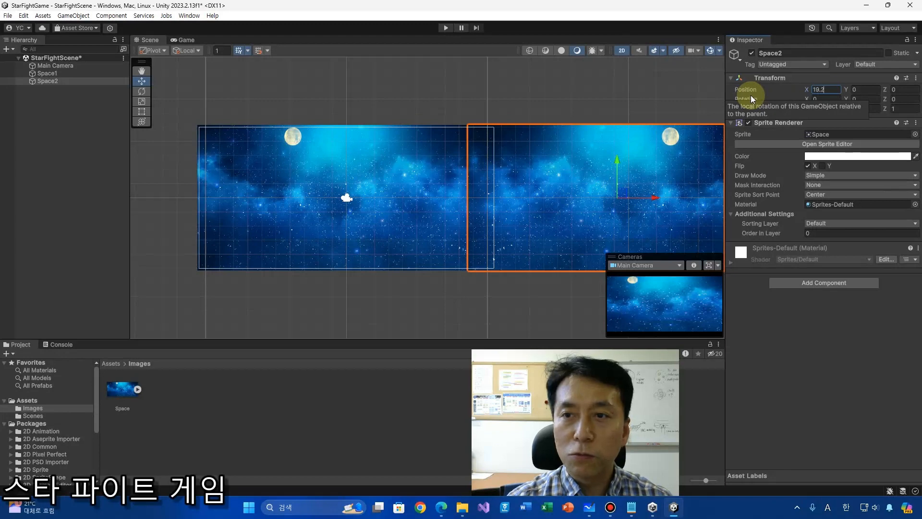
text(*1)
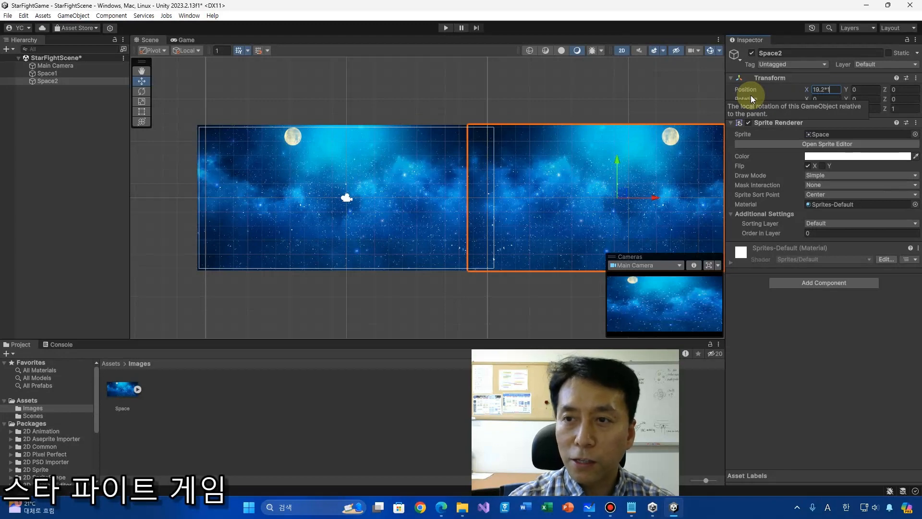
text(.1)
key(Return)
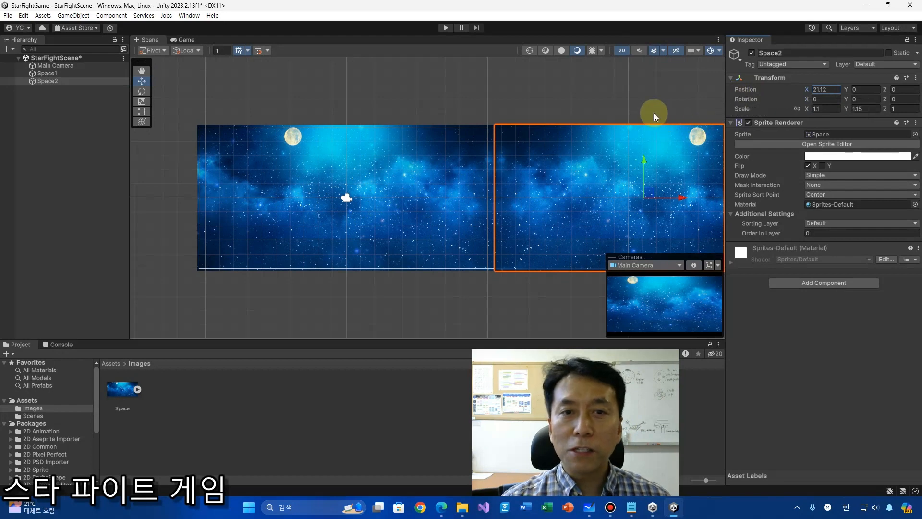
- Select Space1 and Space2 in turn to examine how the two background sprites join
click(599, 90)
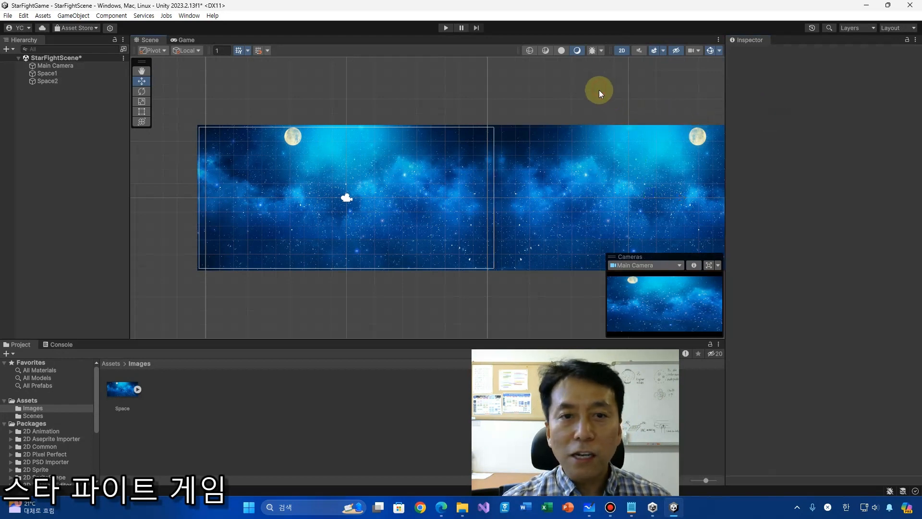
click(587, 163)
click(60, 74)
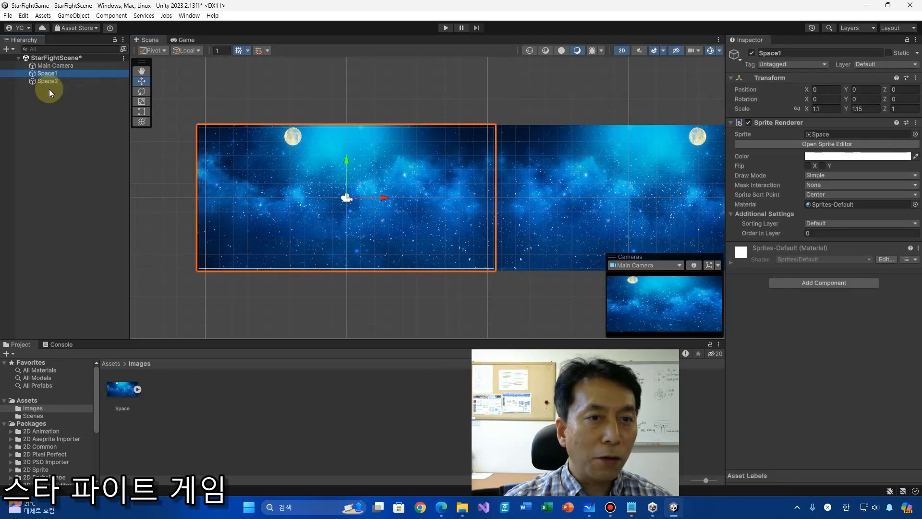
click(51, 82)
click(352, 161)
click(463, 171)
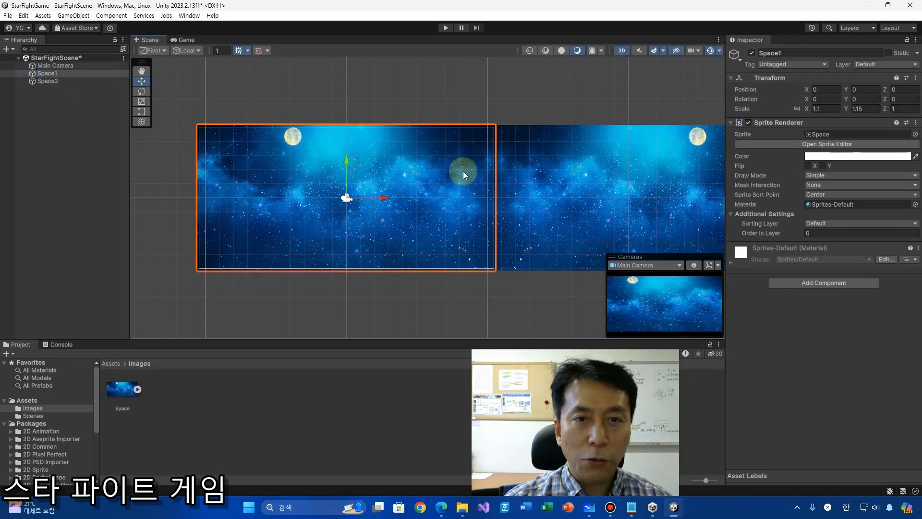
click(535, 171)
click(500, 95)
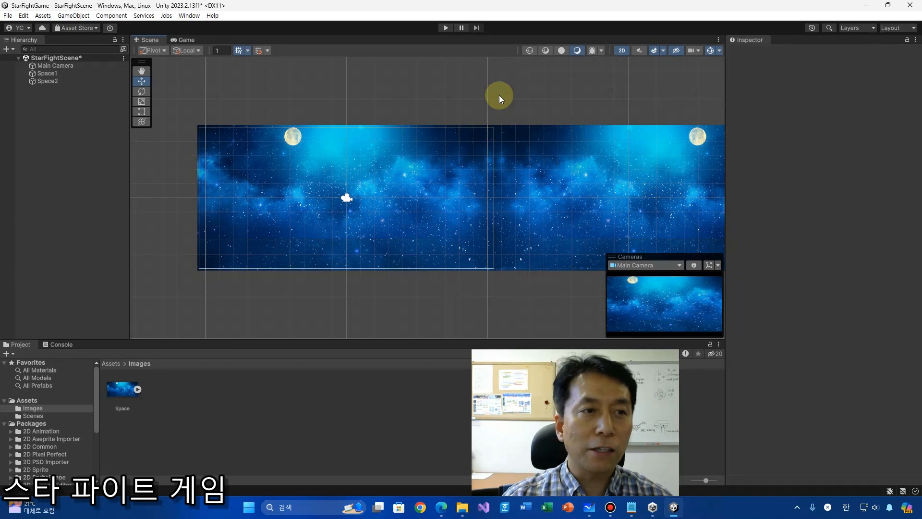
click(381, 171)
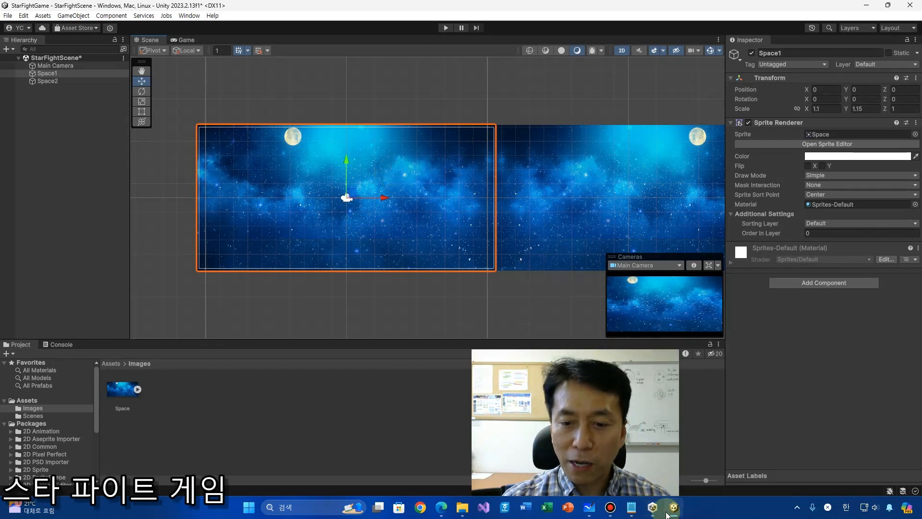
- Switch to Microsoft Whiteboard, label the small circle "전투기", and draw a rightward arrow below it and a leftward arrow above it
click(589, 507)
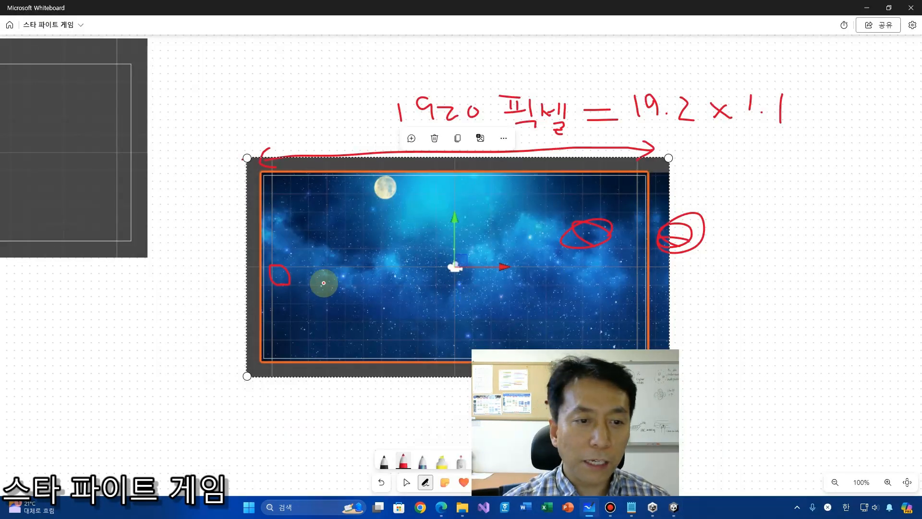
mouse_move(291, 246)
mouse_down()
mouse_move(312, 258)
mouse_move(339, 246)
mouse_move(340, 261)
mouse_move(350, 253)
mouse_move(354, 261)
mouse_up()
mouse_move(298, 290)
mouse_down()
mouse_move(432, 290)
mouse_move(423, 294)
mouse_up()
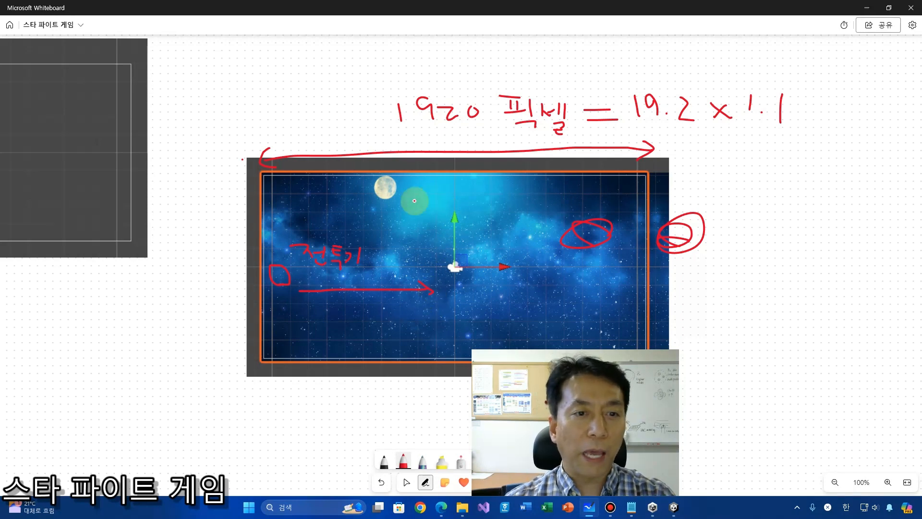
mouse_move(418, 204)
mouse_down()
mouse_move(291, 206)
mouse_move(298, 198)
mouse_move(300, 223)
mouse_up()
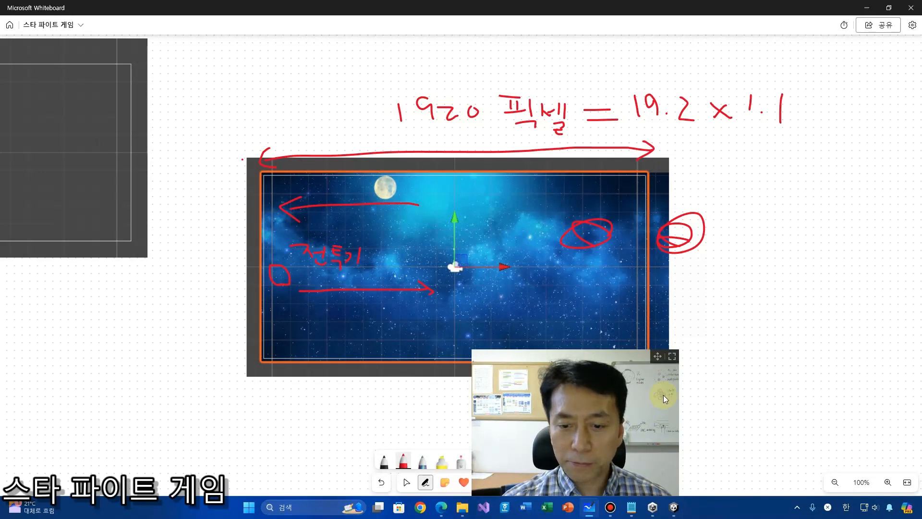
- Switch back to Unity, test-run the scene in the Game view, stop it and return to the Scene view
click(675, 511)
click(382, 305)
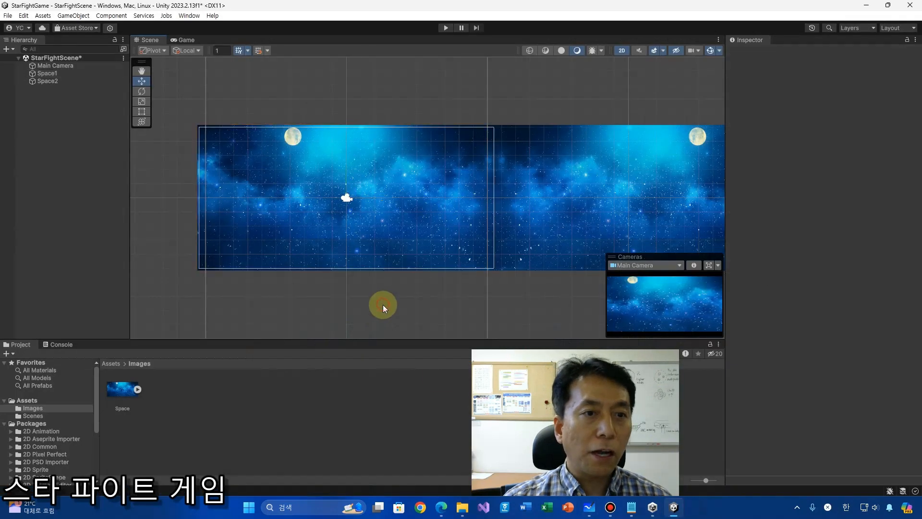
click(309, 224)
click(186, 40)
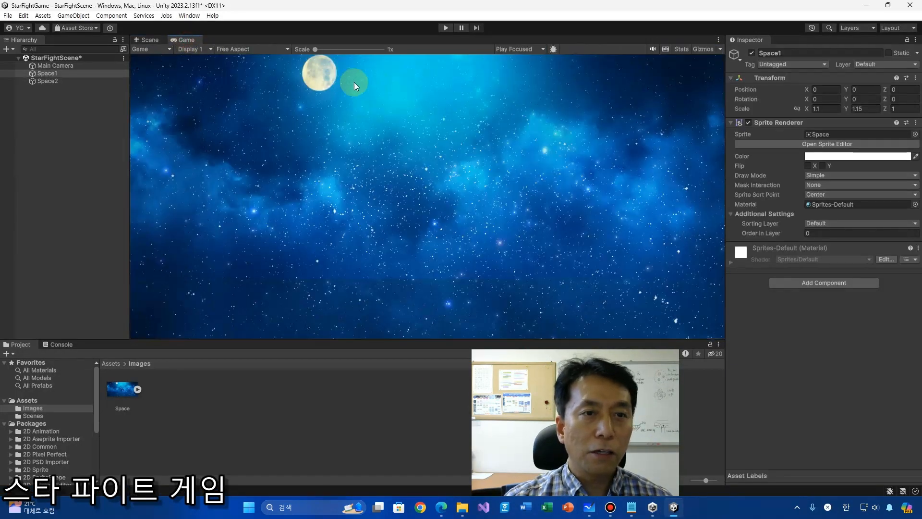
click(446, 28)
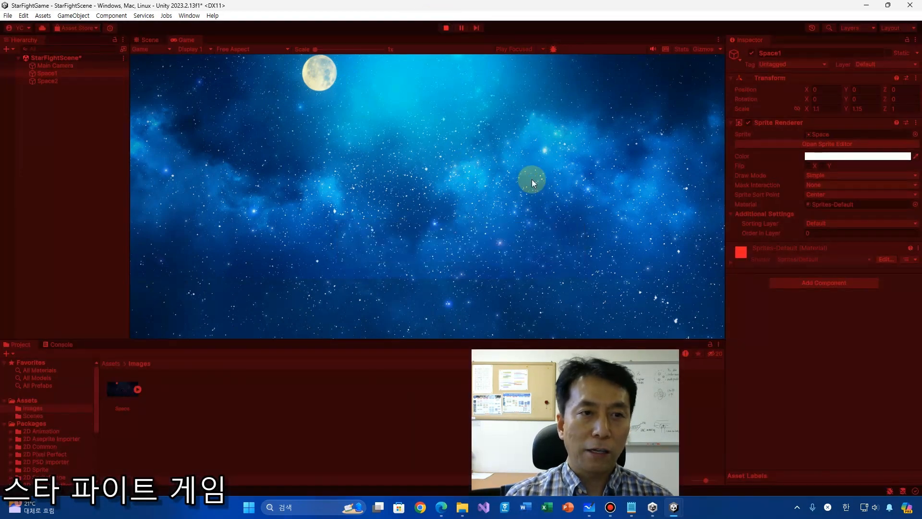
click(446, 27)
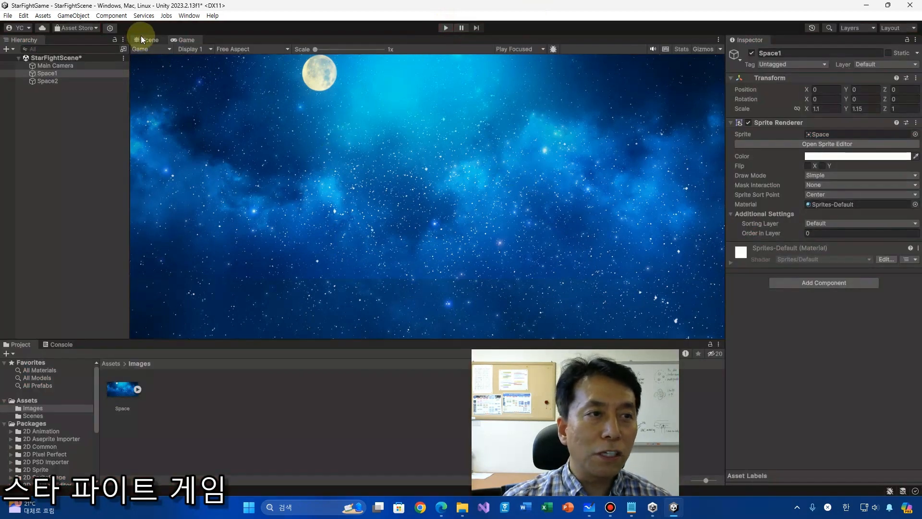
click(142, 39)
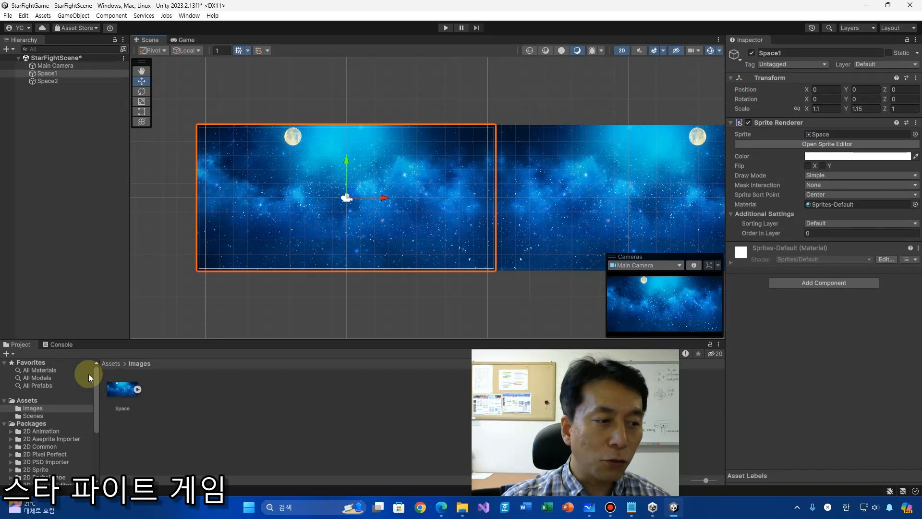
- Create a C# script named ScrollBackAct in the Assets folder and open it in a maximised Visual Studio window
click(35, 401)
click(200, 396)
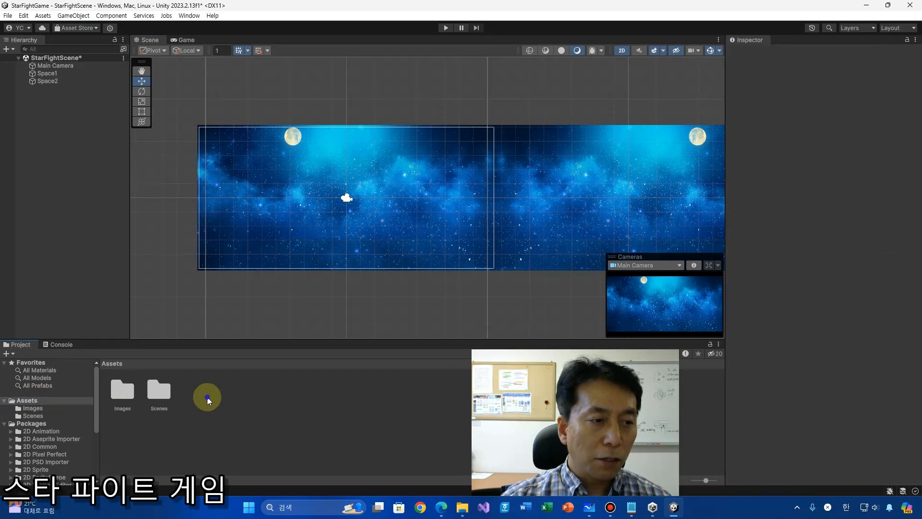
right_click(206, 396)
mouse_move(283, 241)
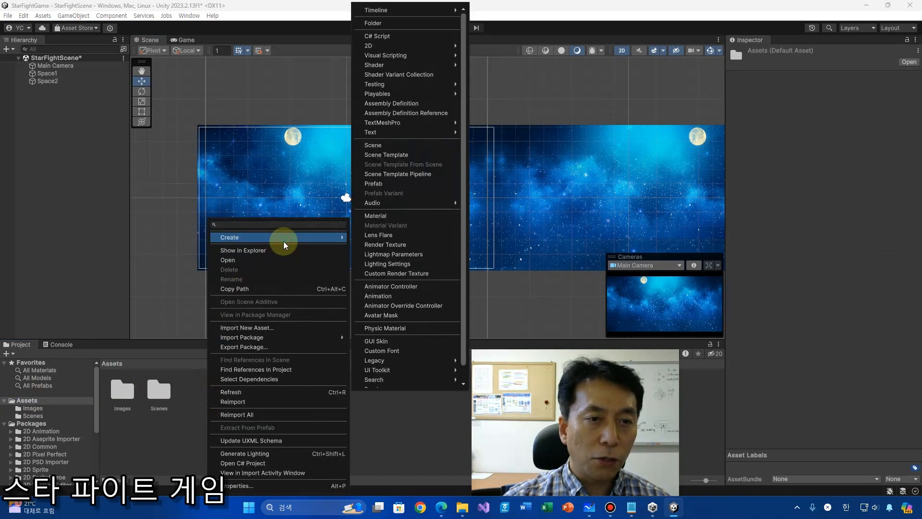
click(375, 36)
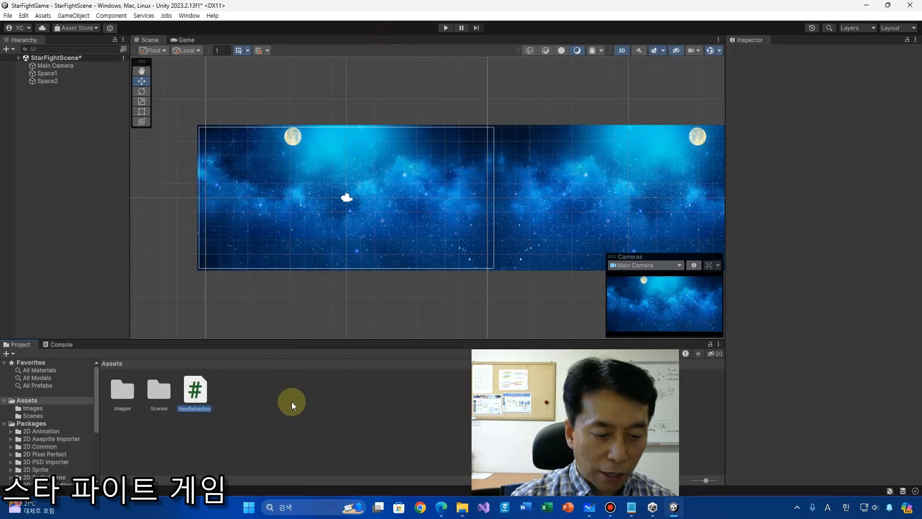
text(Scr)
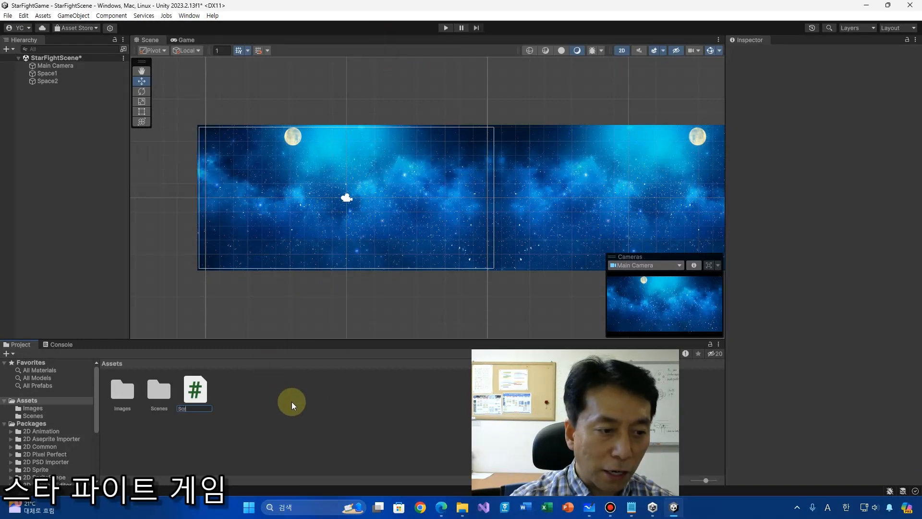
text(ollBac)
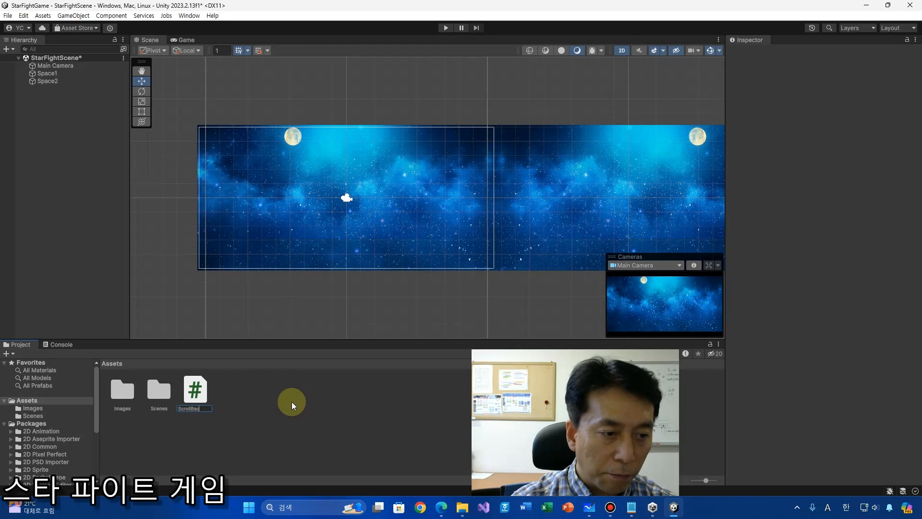
text(k)
text(Gr)
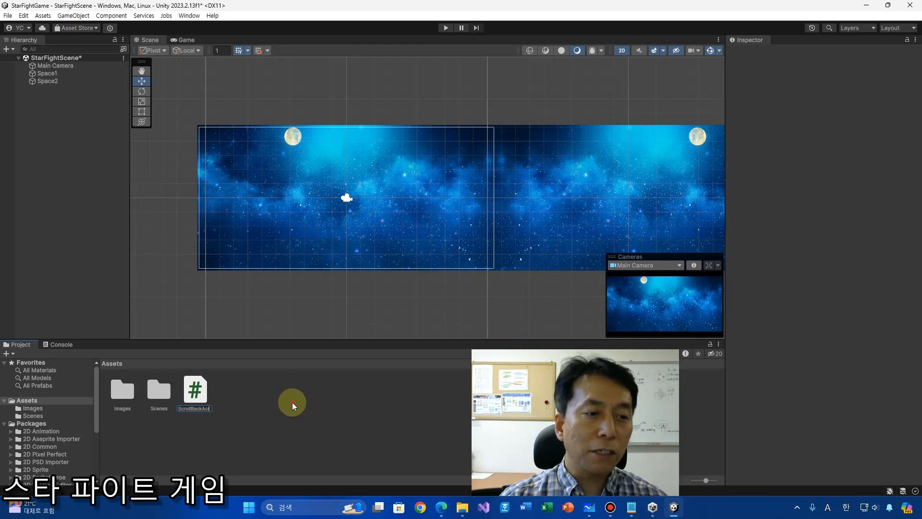
key(Return)
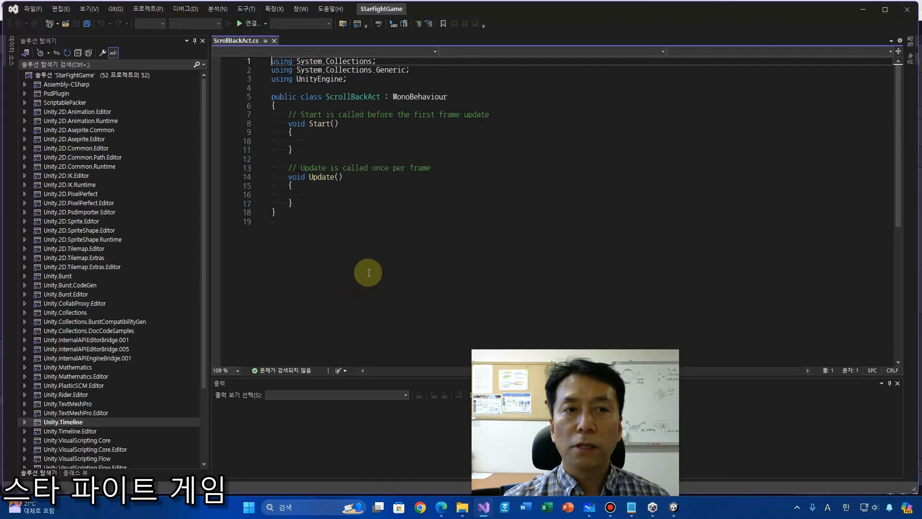
click(884, 11)
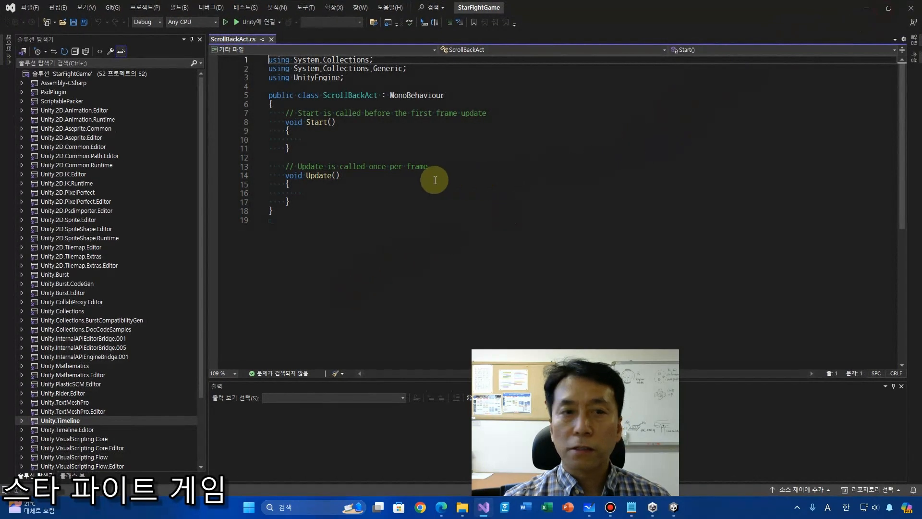
- Examine the script's default methods and highlight the MonoBehaviour base class in the ScrollBackAct declaration
click(406, 203)
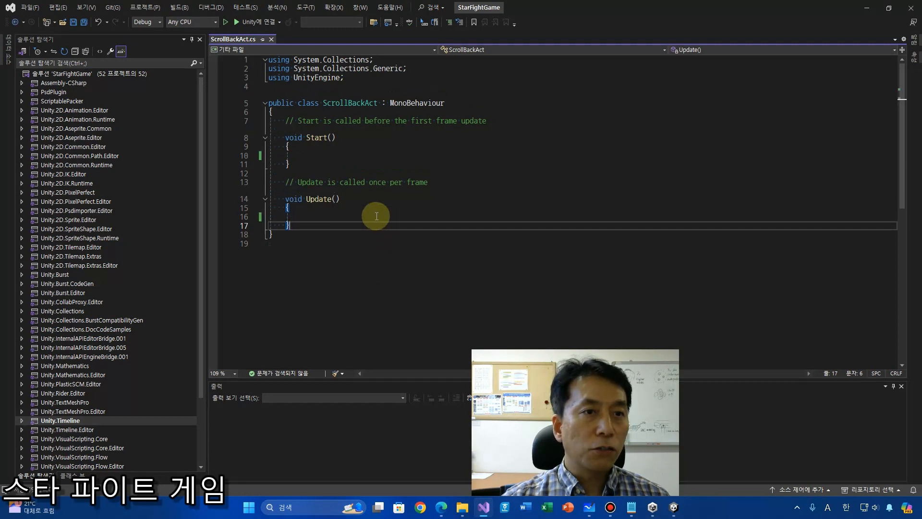
click(401, 156)
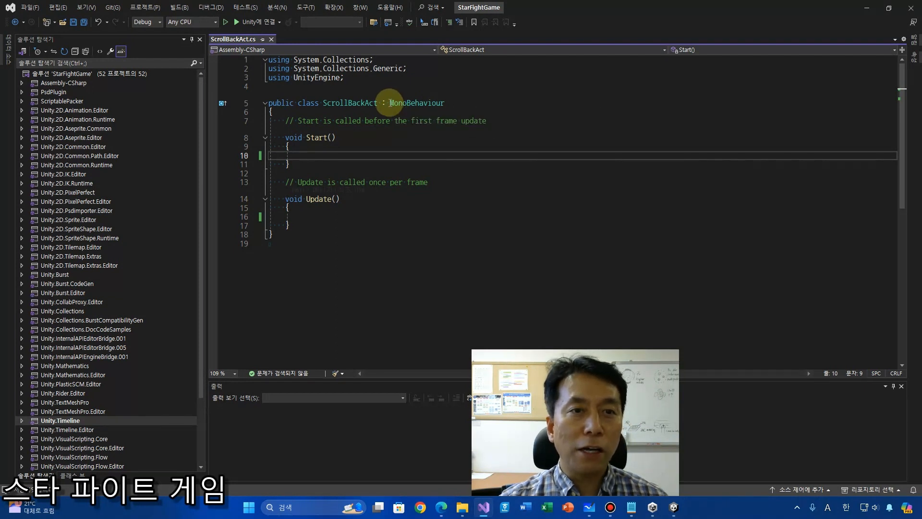
drag(390, 102, 441, 103)
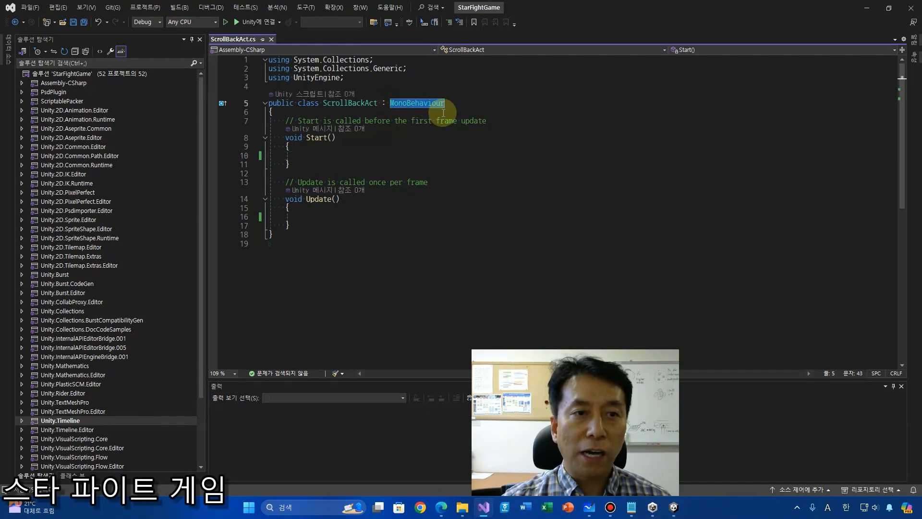
click(434, 138)
drag(393, 104, 443, 103)
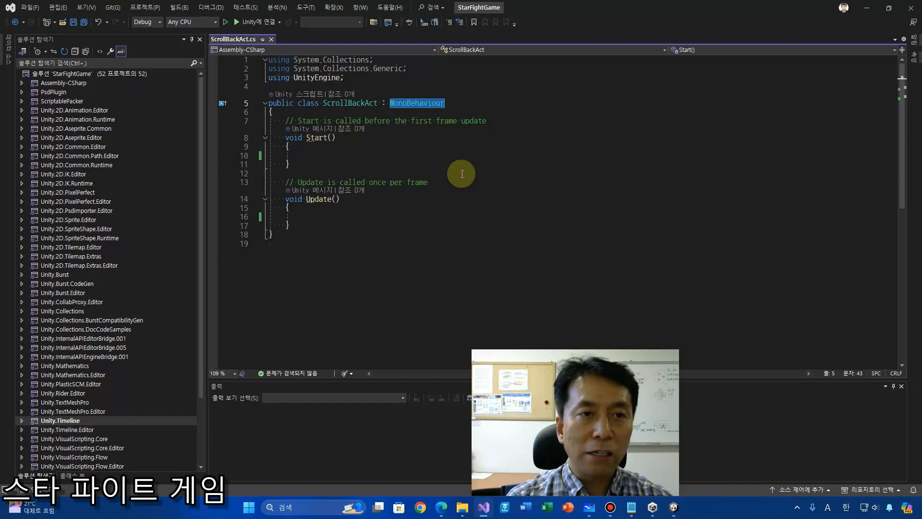
click(428, 182)
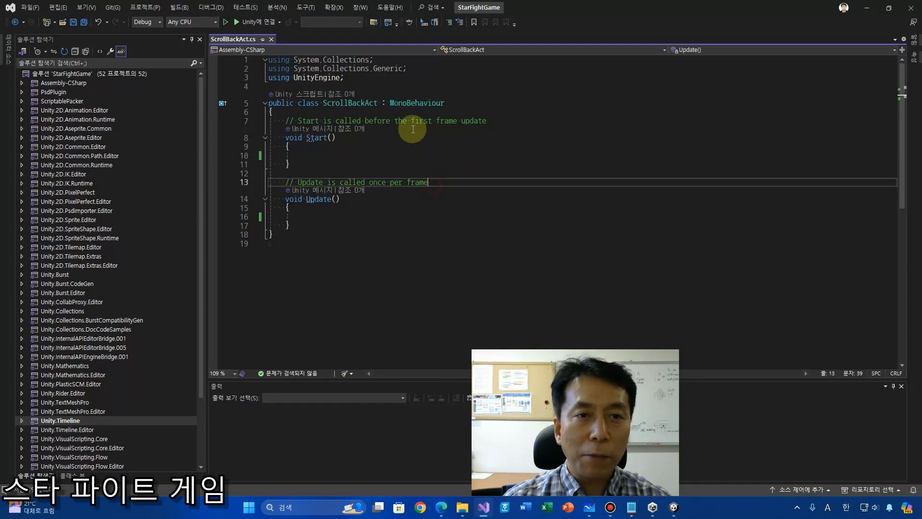
double_click(423, 104)
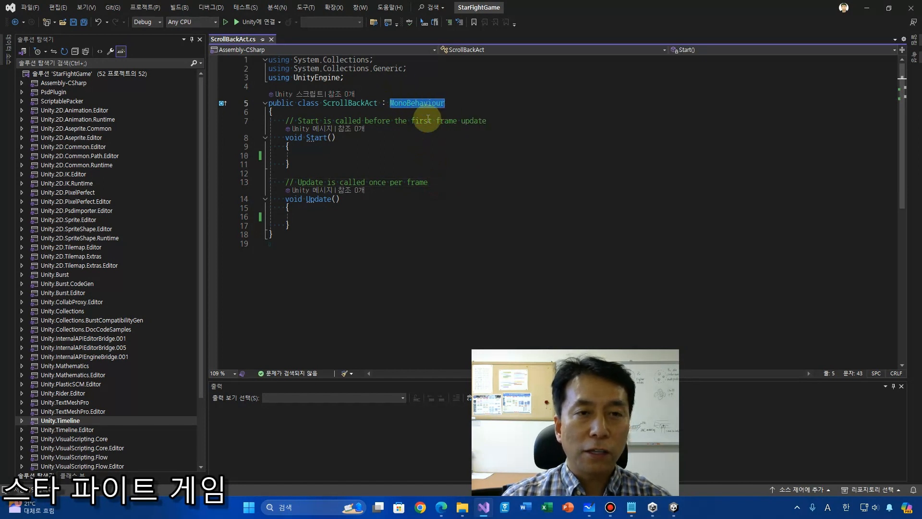
click(428, 138)
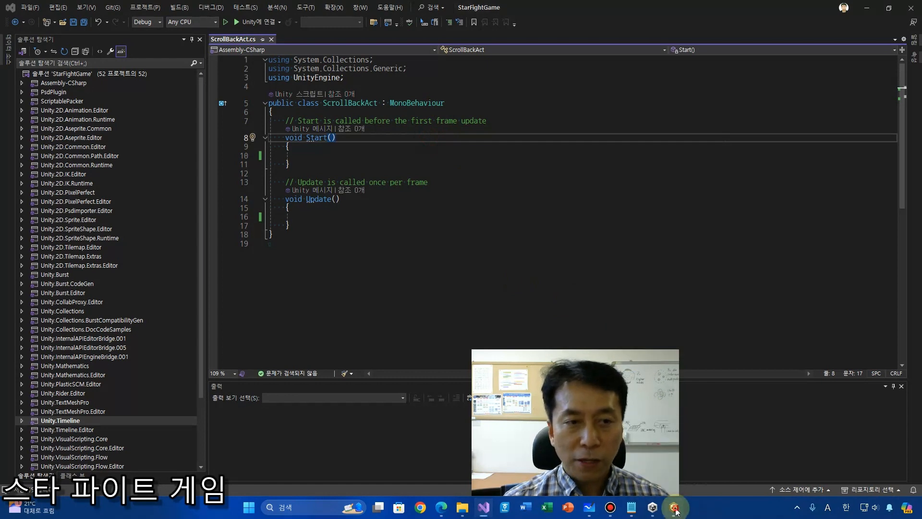
- Switch to Unity and attach the ScrollBackAct script to both the Space1 and Space2 objects
key(alt+Tab)
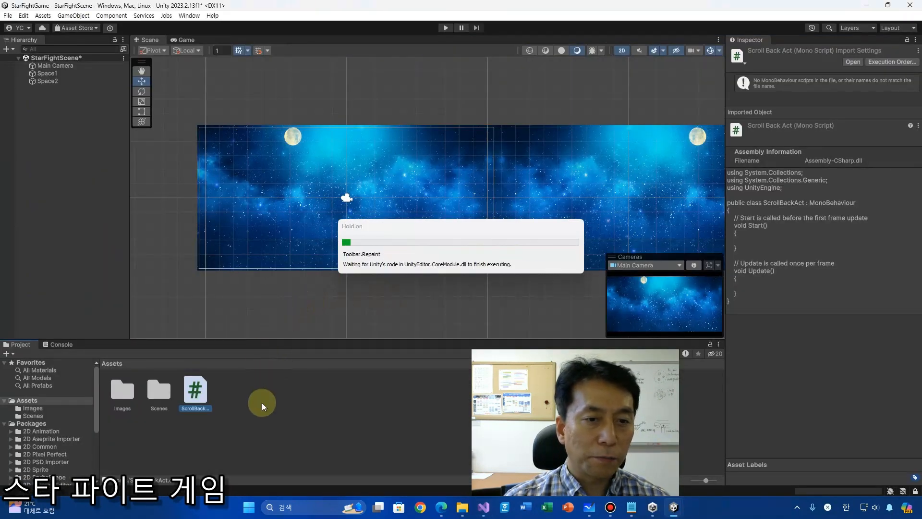
drag(197, 391, 51, 76)
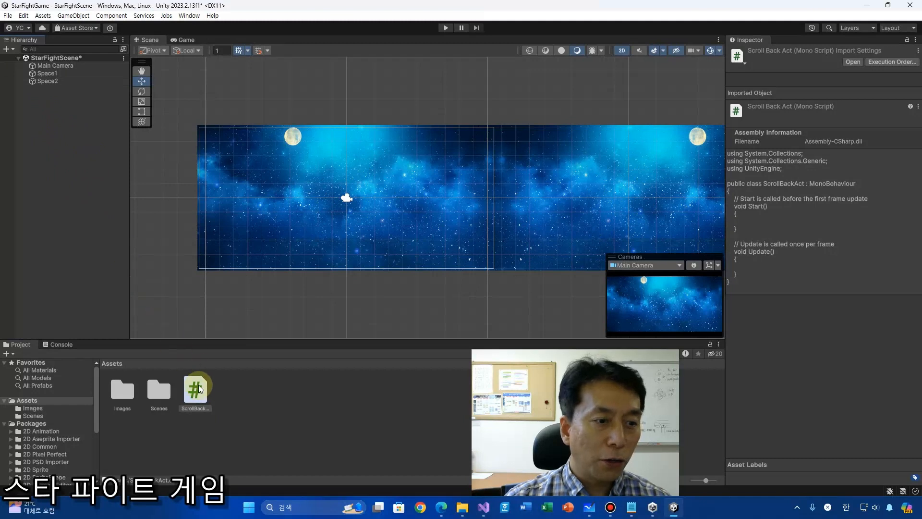
drag(198, 384, 51, 75)
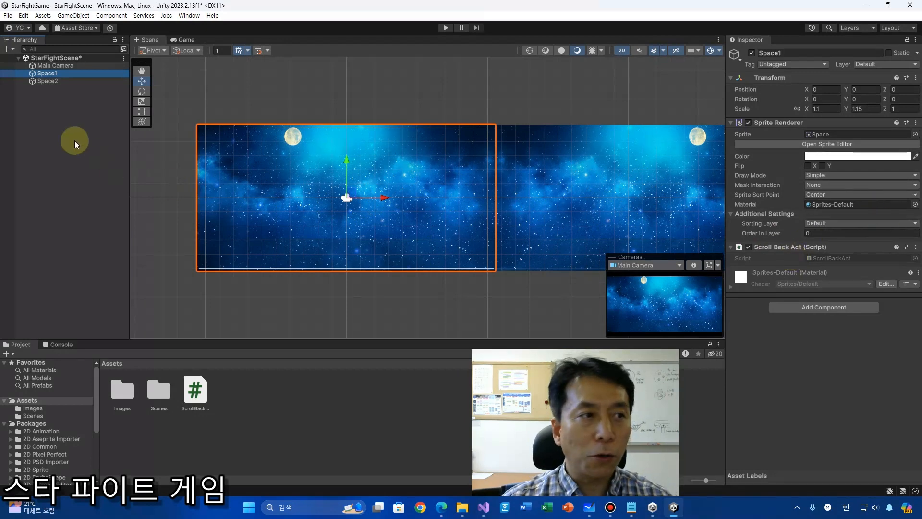
click(47, 81)
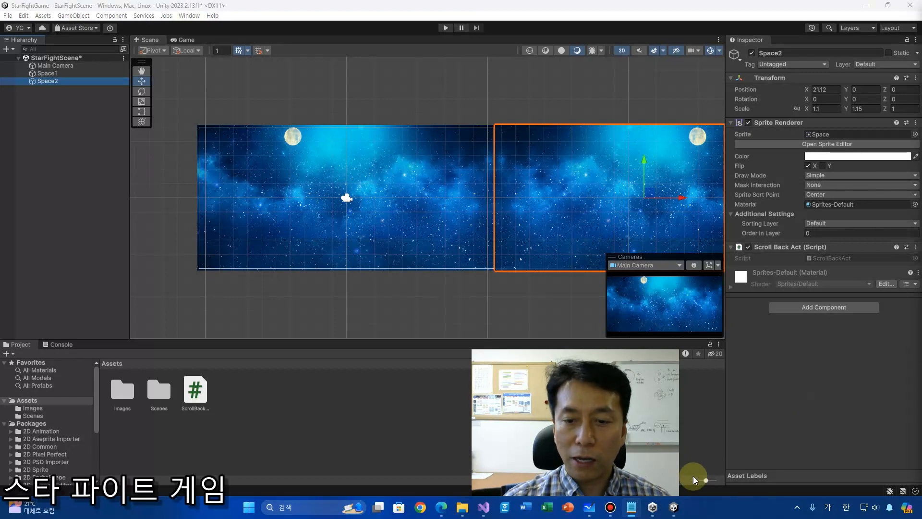
- Switch back to Visual Studio and declare the field "float backSpeed = 2.0f;" at the start of the ScrollBackAct class
mouse_move(676, 512)
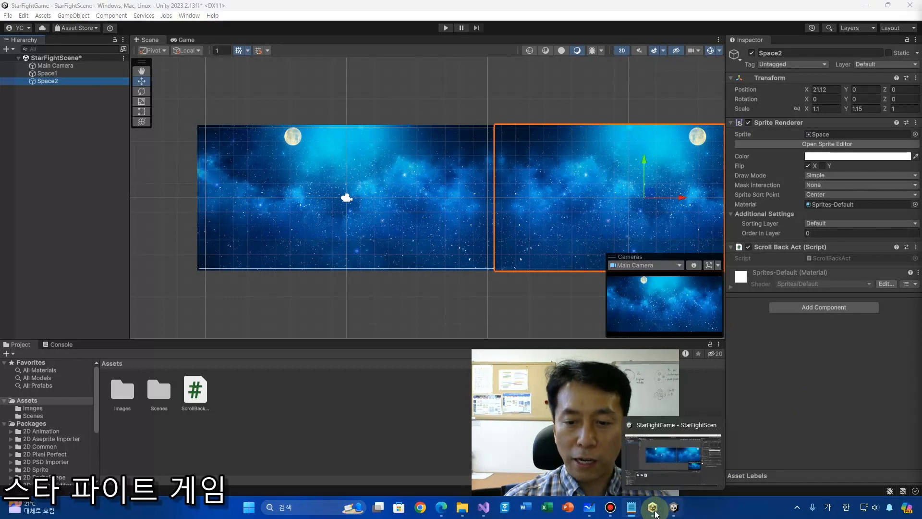
click(446, 427)
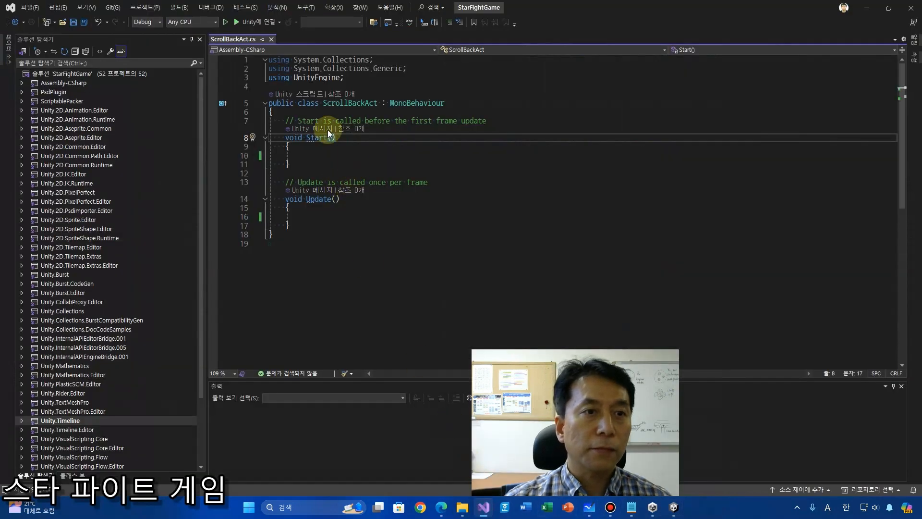
click(339, 113)
key(Return)
text(flo)
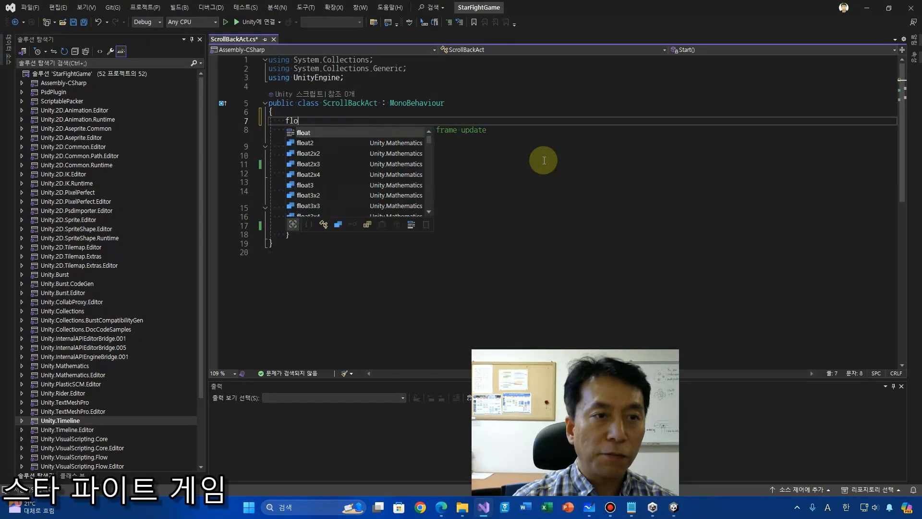
text(at )
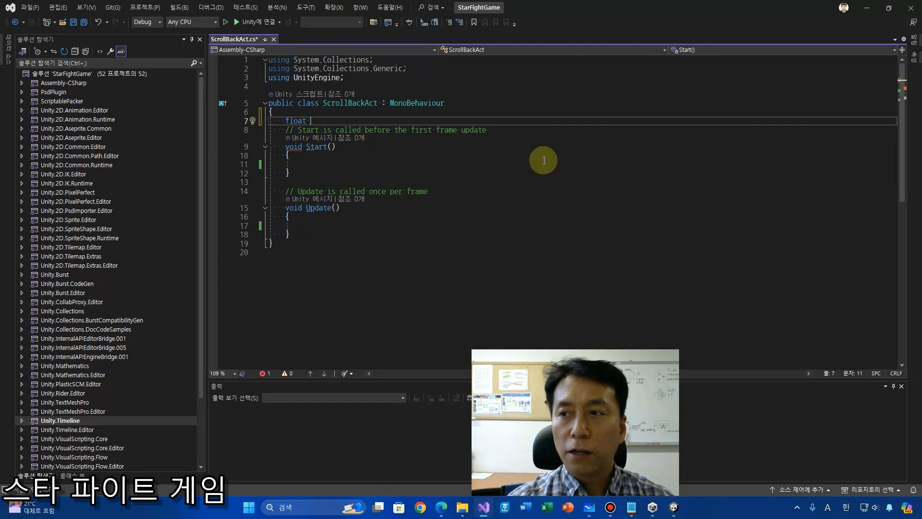
text(backSp)
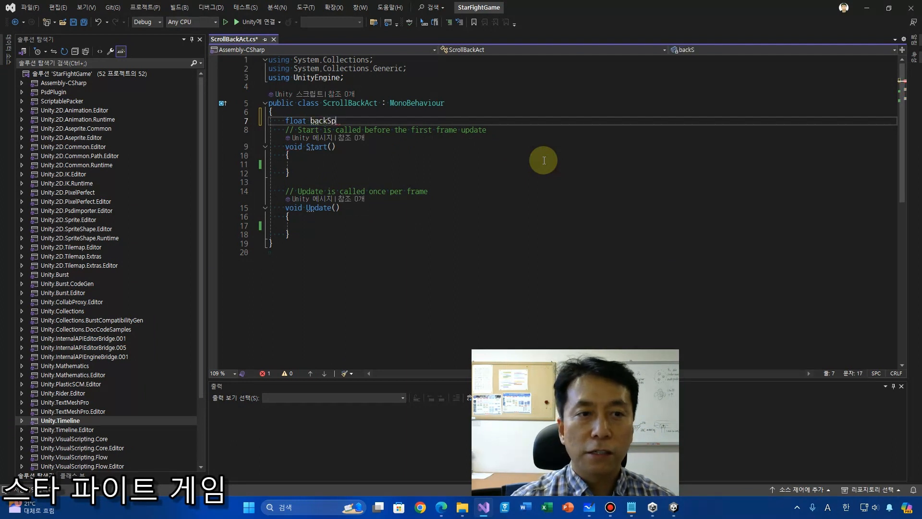
text(eed = 2)
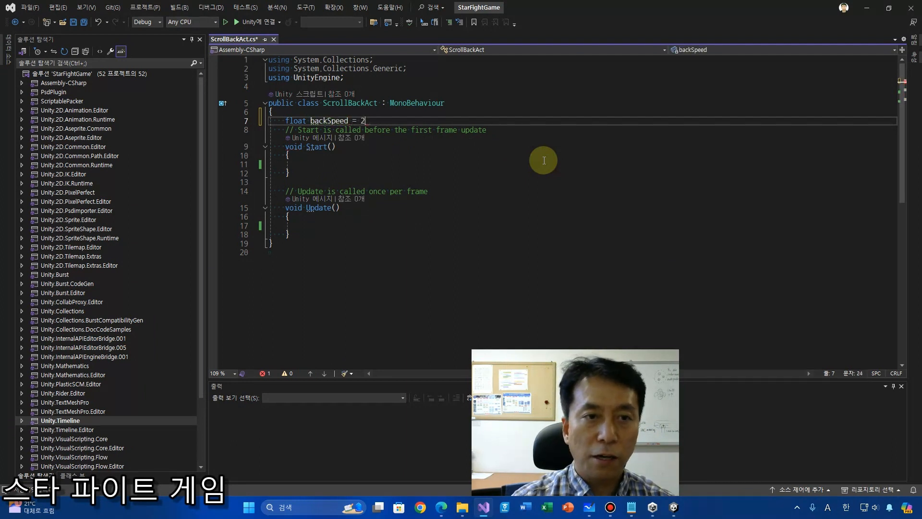
text(.0f;)
key(Return)
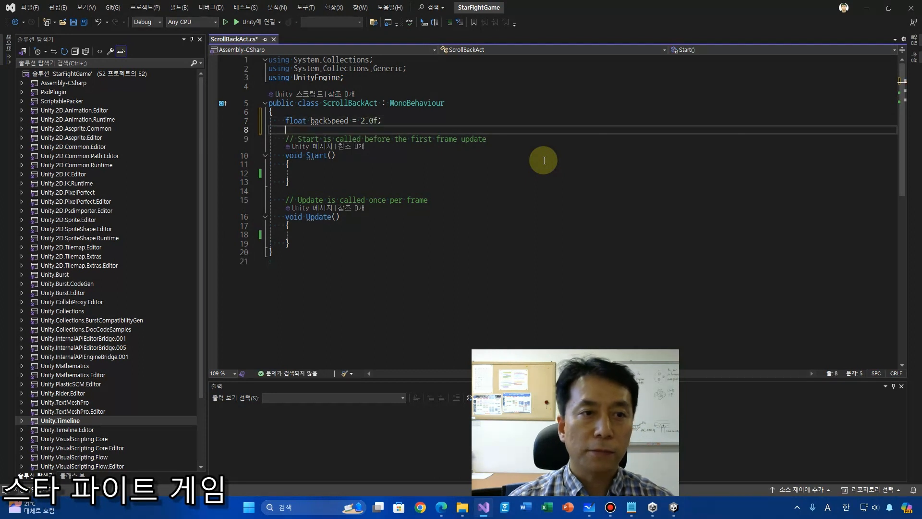
- Rename the backSpeed field to speed
key(Up)
key(ctrl+Right)
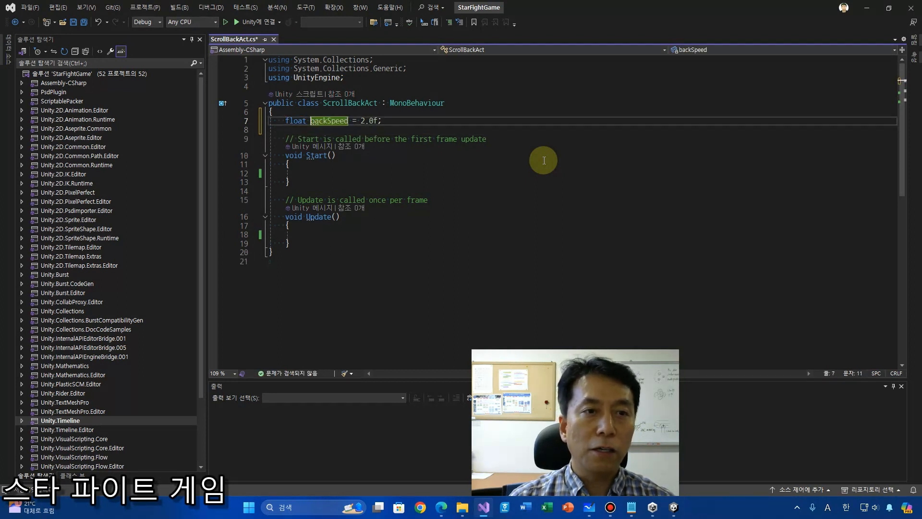
text(s)
key(Delete)
key(Delete)
key(Delete)
key(Delete)
key(Delete)
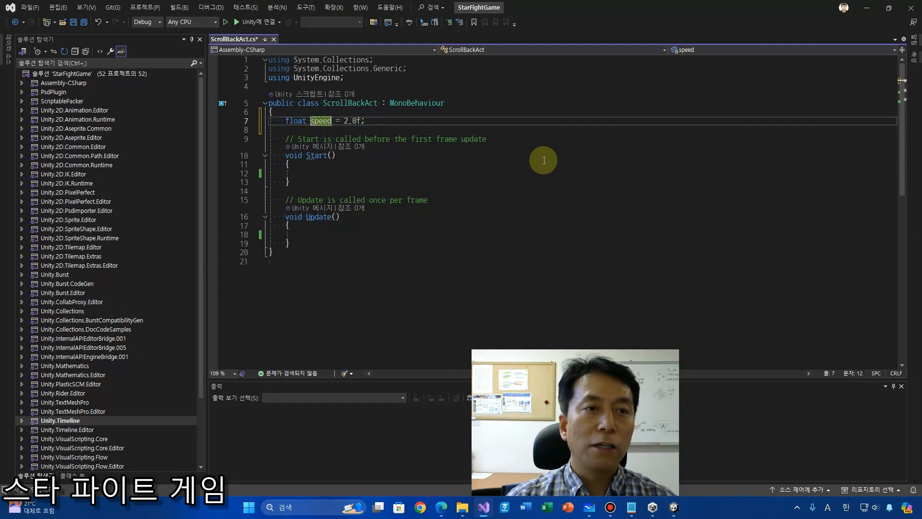
key(Down)
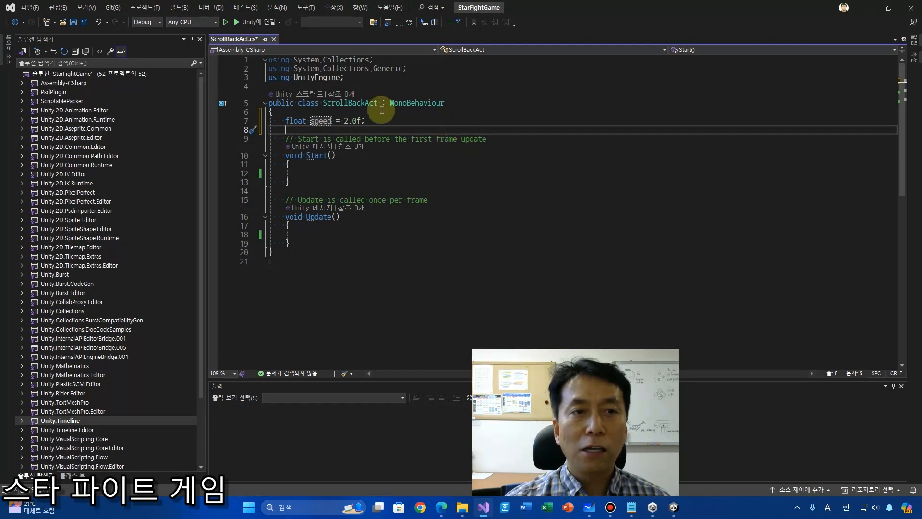
- Set the initial value of the speed field to 3.0f and save the script
click(344, 120)
key(Delete)
text(3)
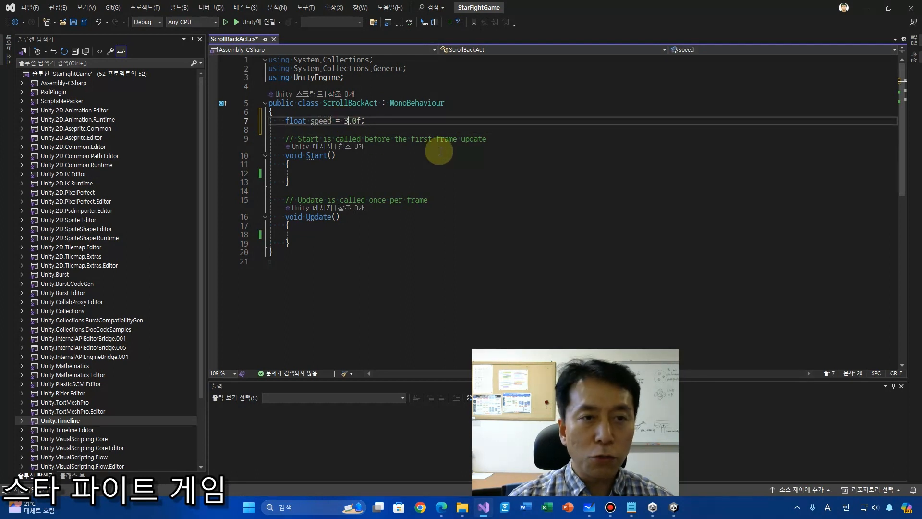
key(ctrl+s)
click(488, 183)
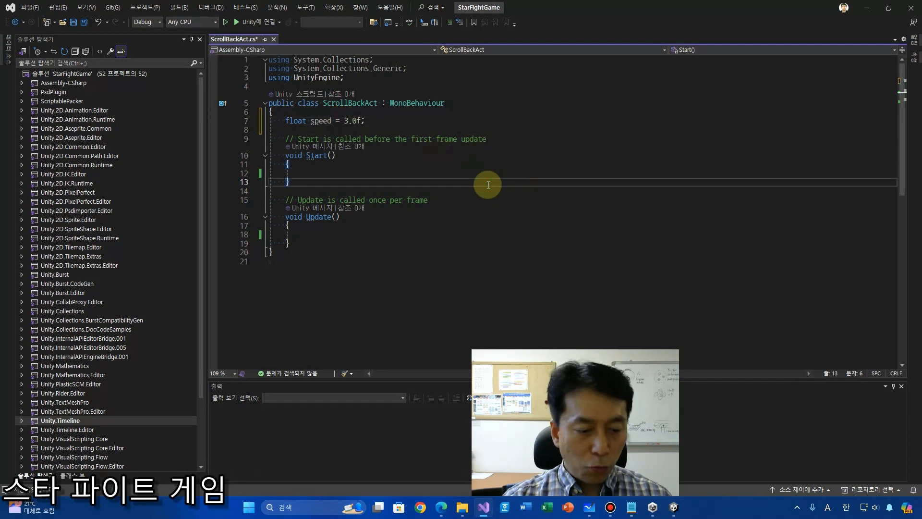
key(Up)
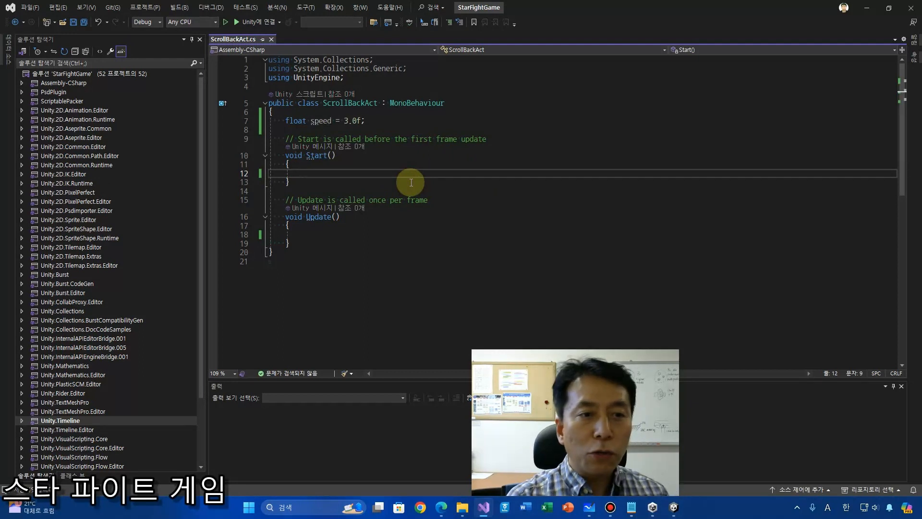
- In Update(), write "Vector3 offset = Vector3.left*speed*;", leaving the factor after the last asterisk open
click(370, 234)
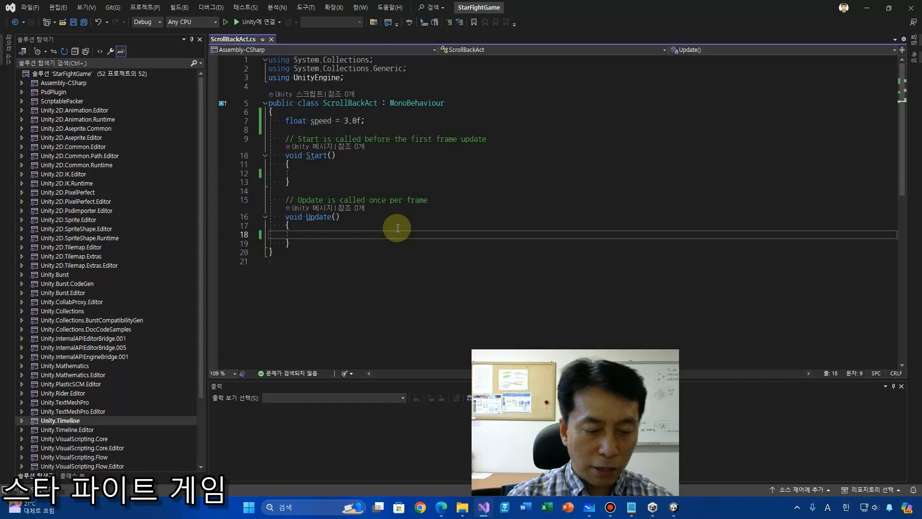
text(Vector)
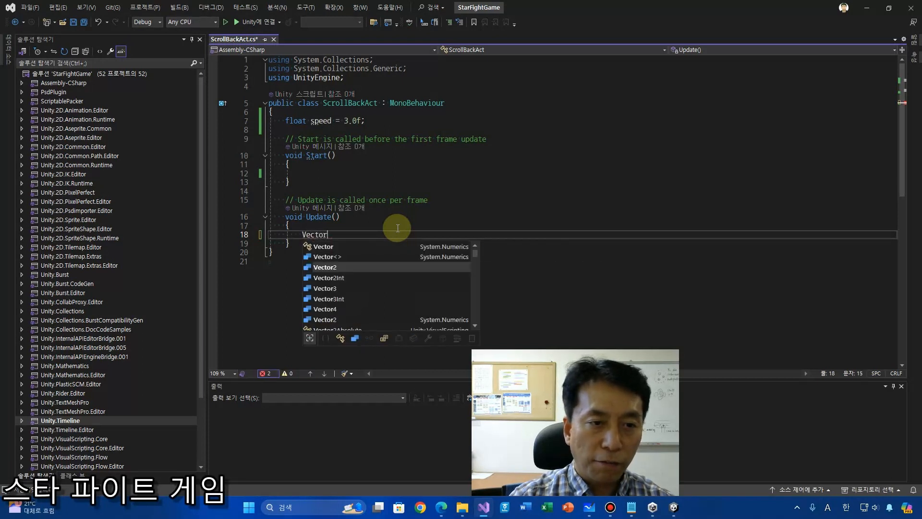
text(3 )
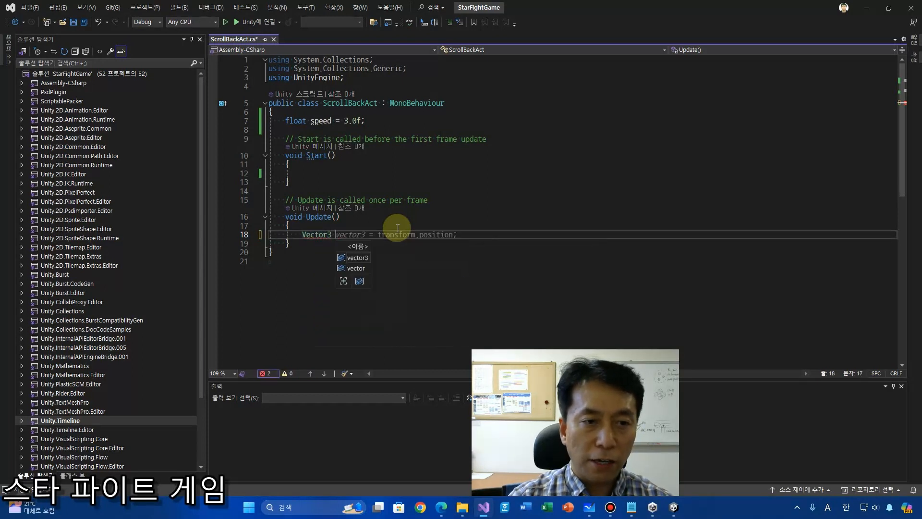
text(offset =)
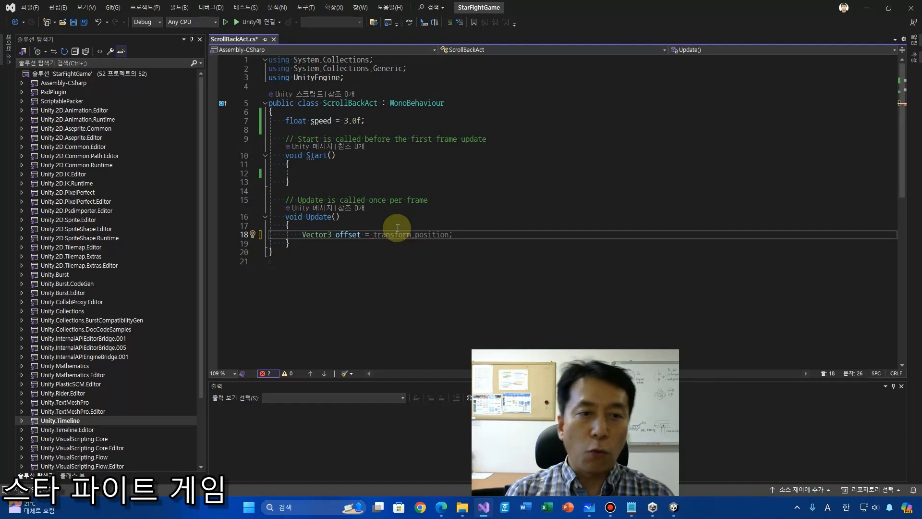
text(Vector)
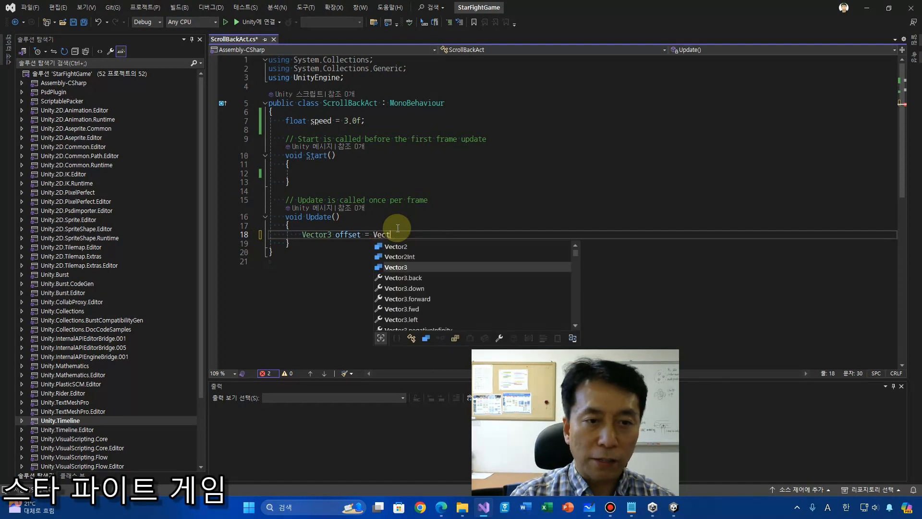
text(3.left;)
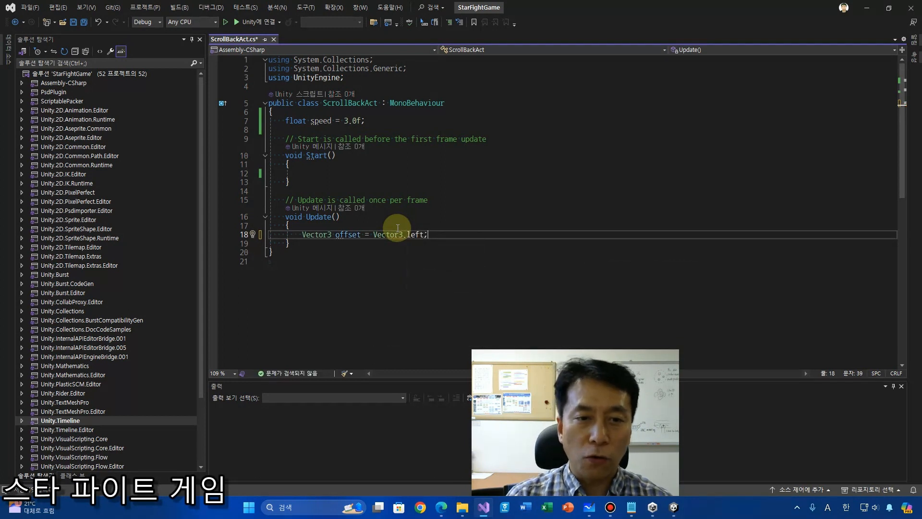
text(*sp)
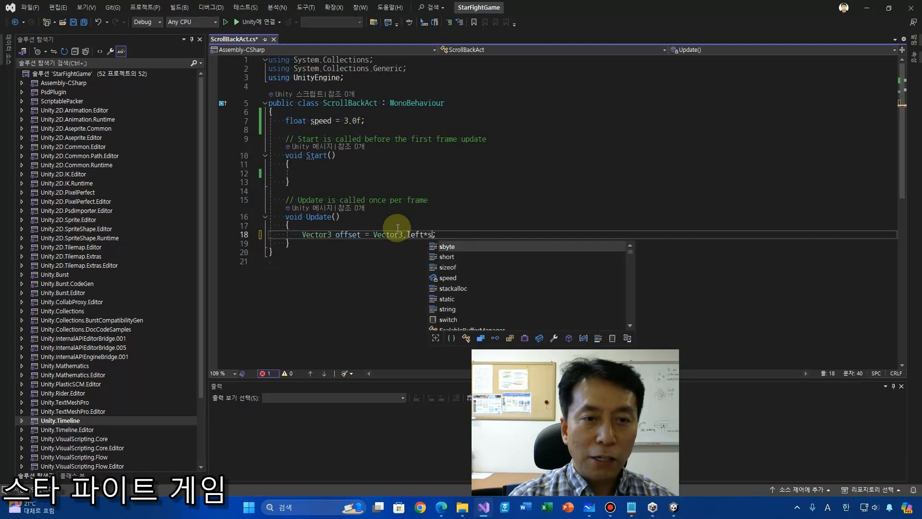
text(eed*)
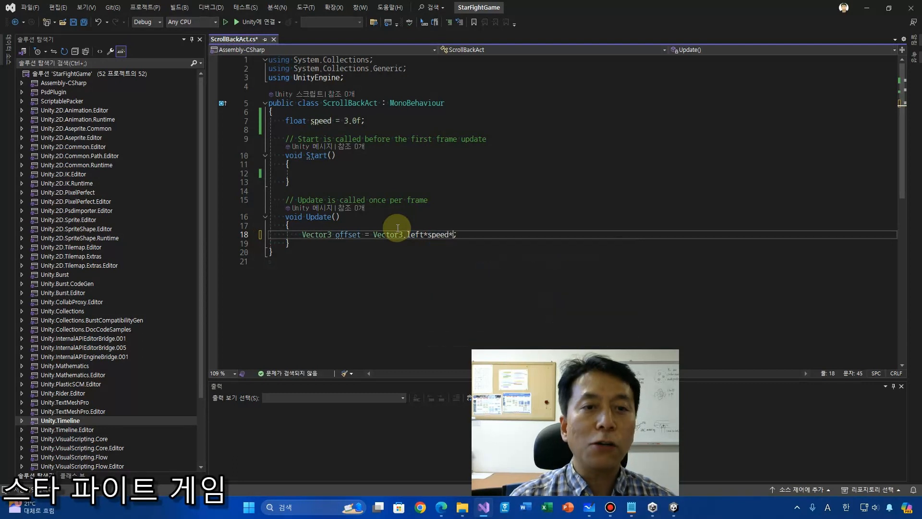
- Add the comment "// 거리 = 속도*시간" at the end of the offset line
key(End)
text(// t)
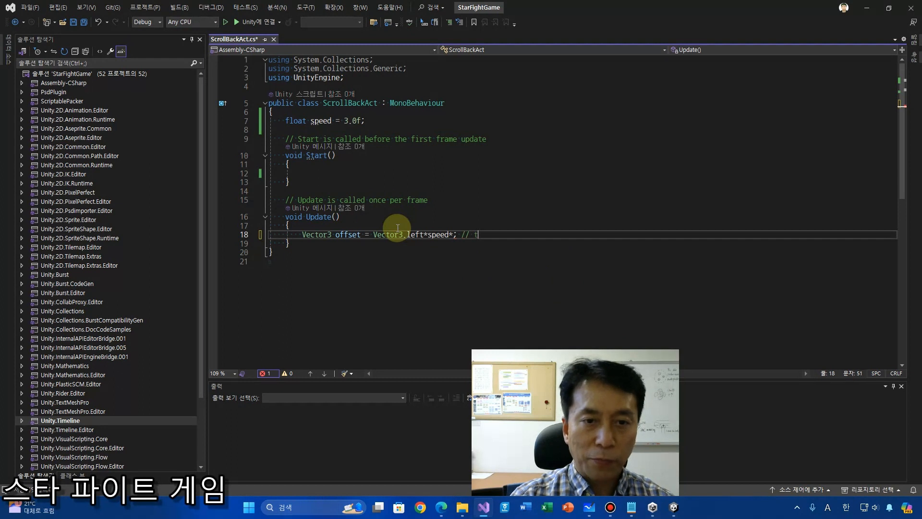
key(BackSpace)
text(속도)
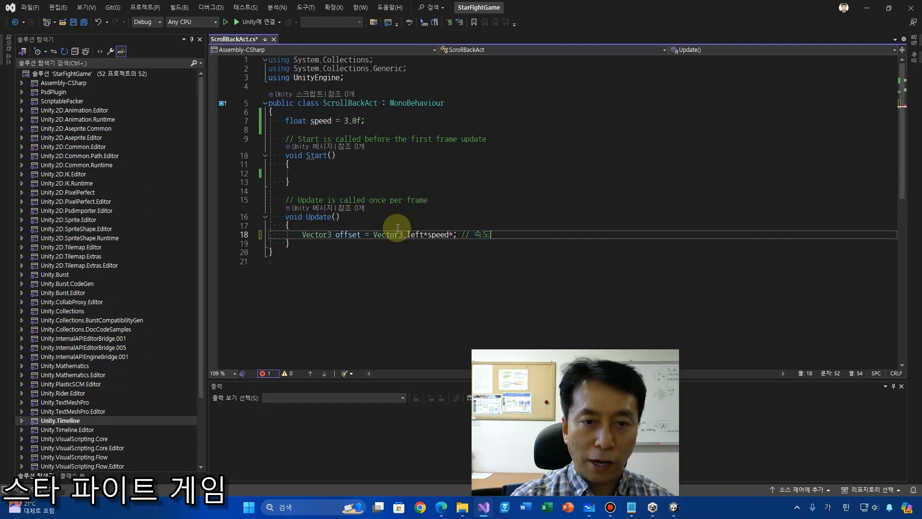
text(*시간)
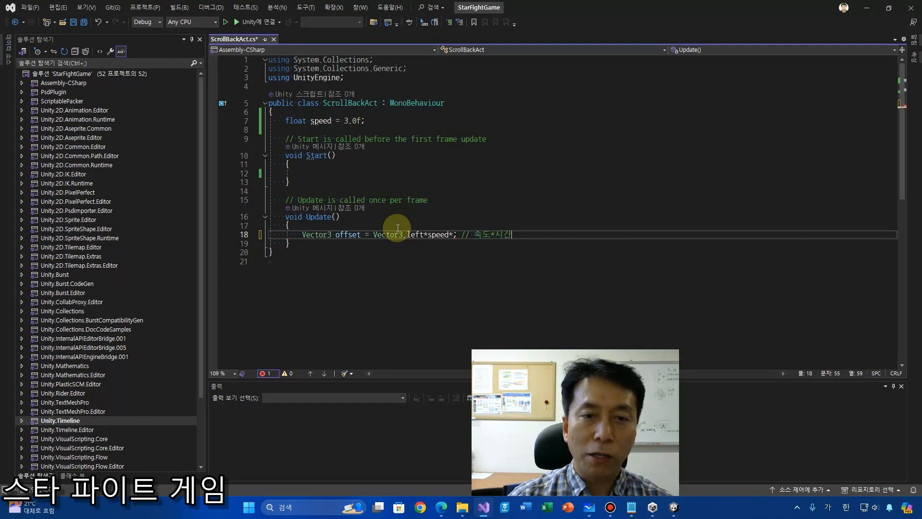
key(Left)
key(Left)
text(거리 =)
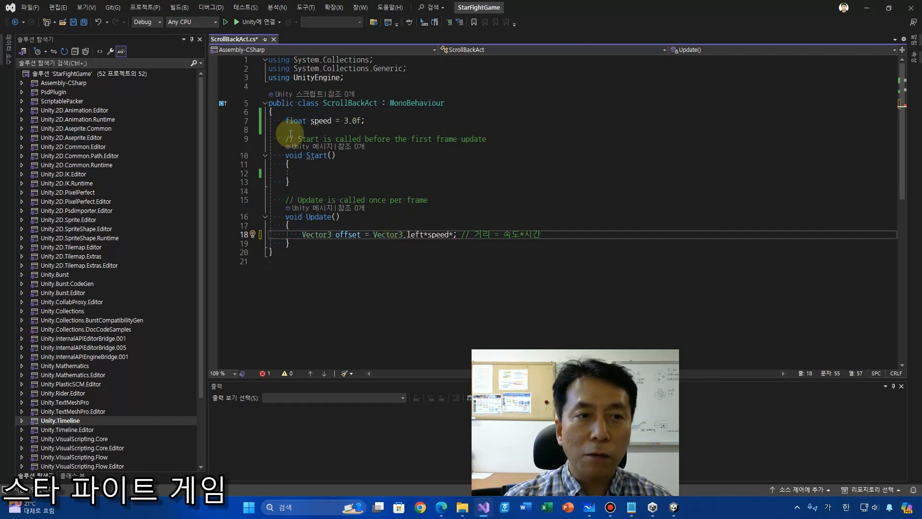
- Examine the speed field's declaration and its use in the offset expression
drag(285, 120, 337, 121)
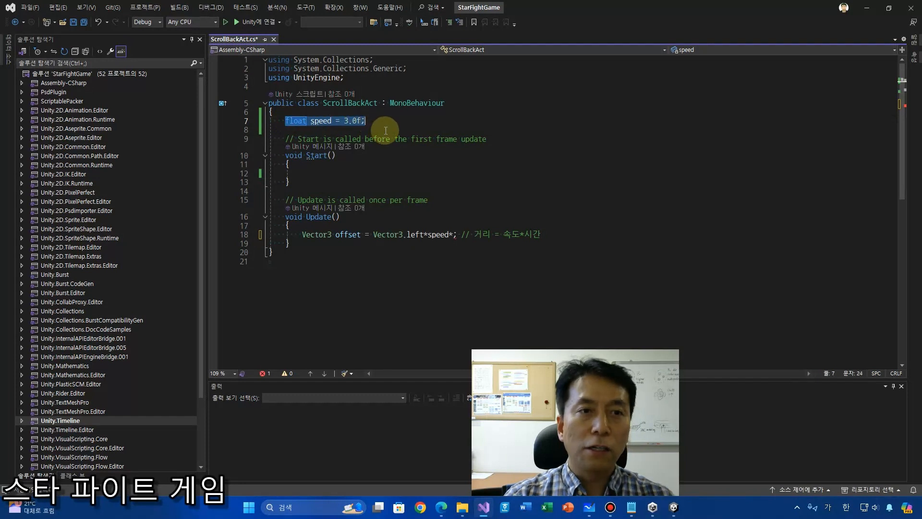
click(388, 121)
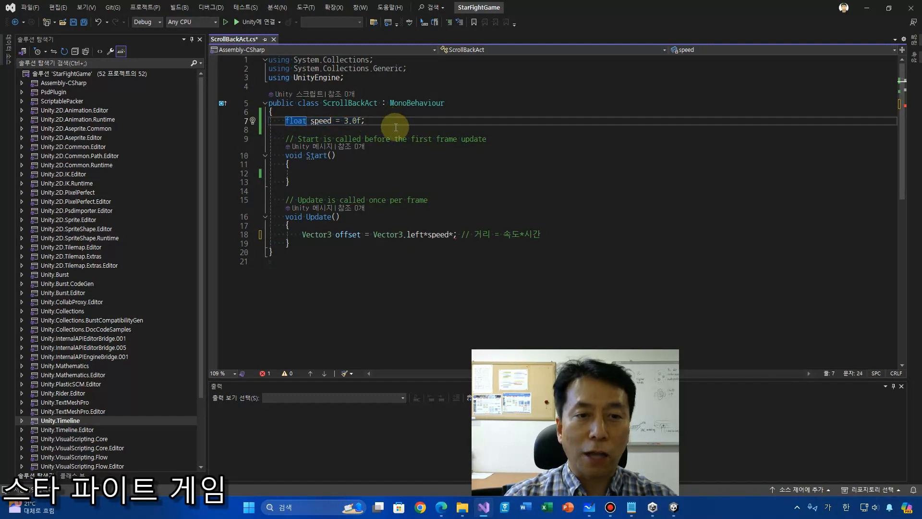
click(448, 236)
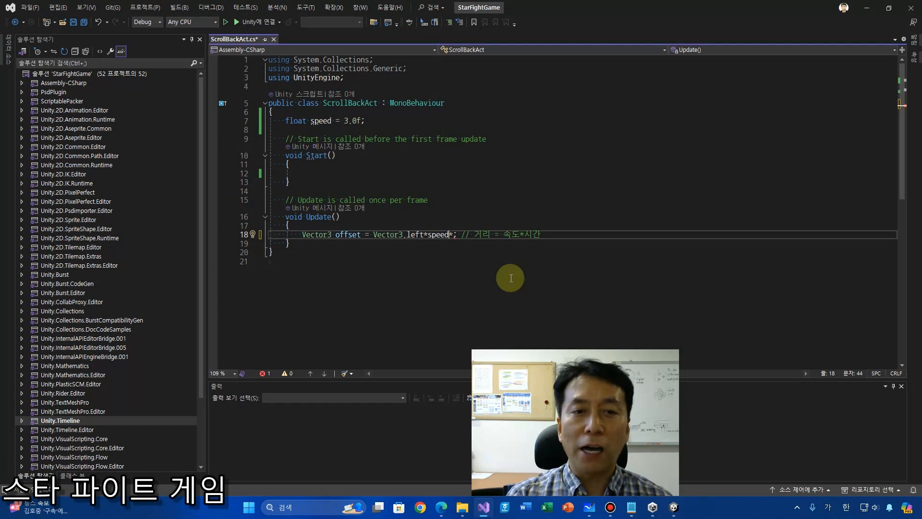
- Complete the offset expression in Update() by adding Time.deltaTime as its last factor, and review the deltaTime and speed terms
key(Right)
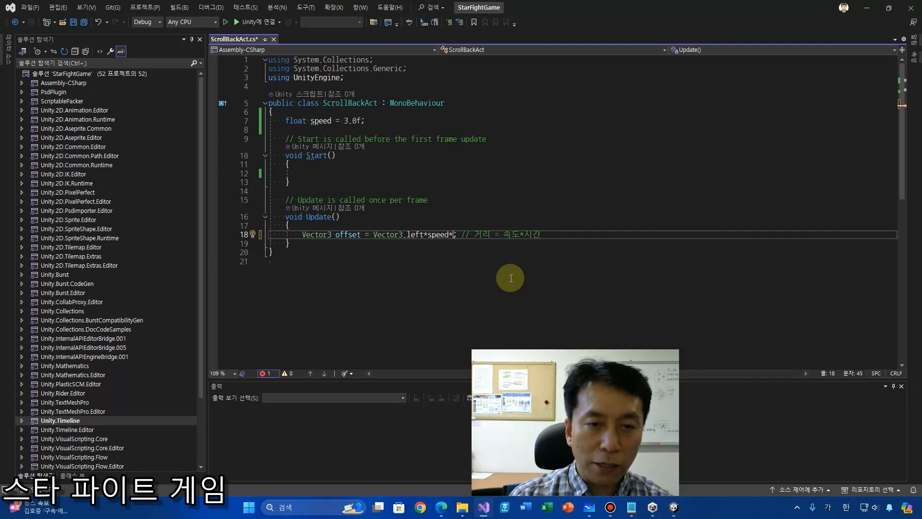
text(ㅆ)
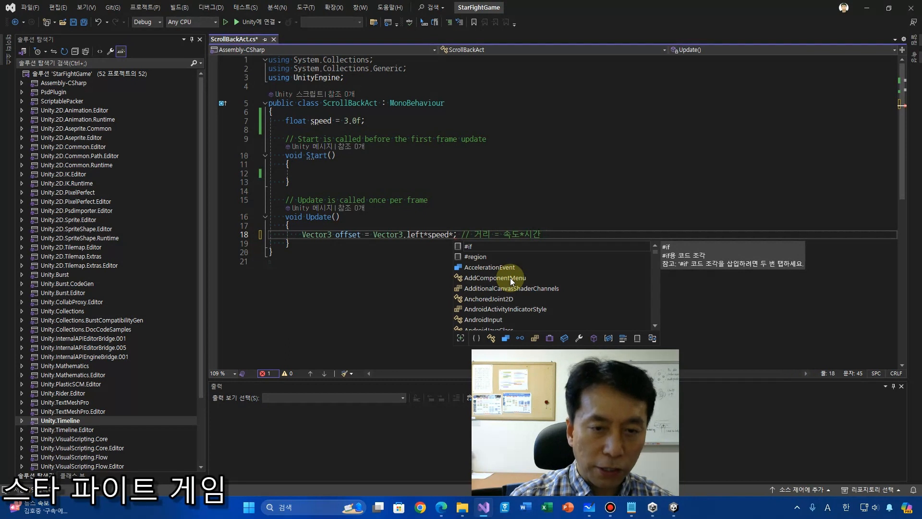
text(Time.d)
text(eltaTime)
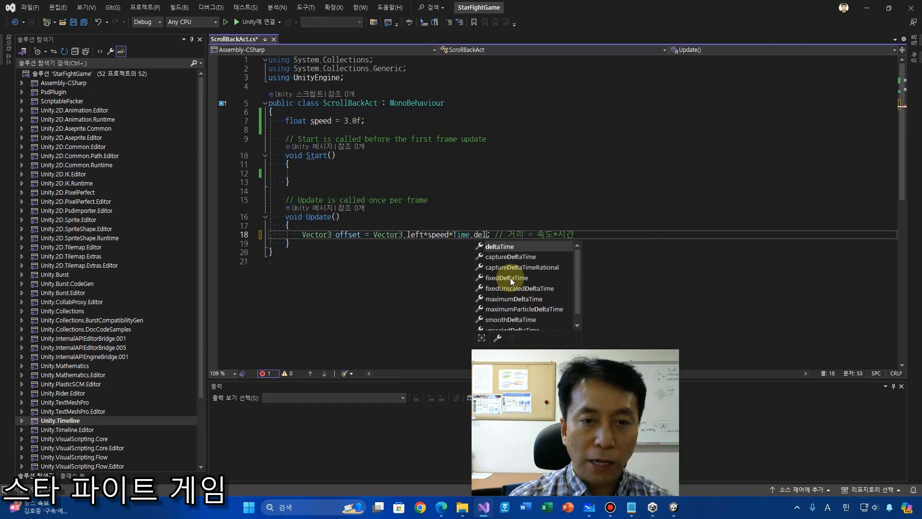
key(Tab)
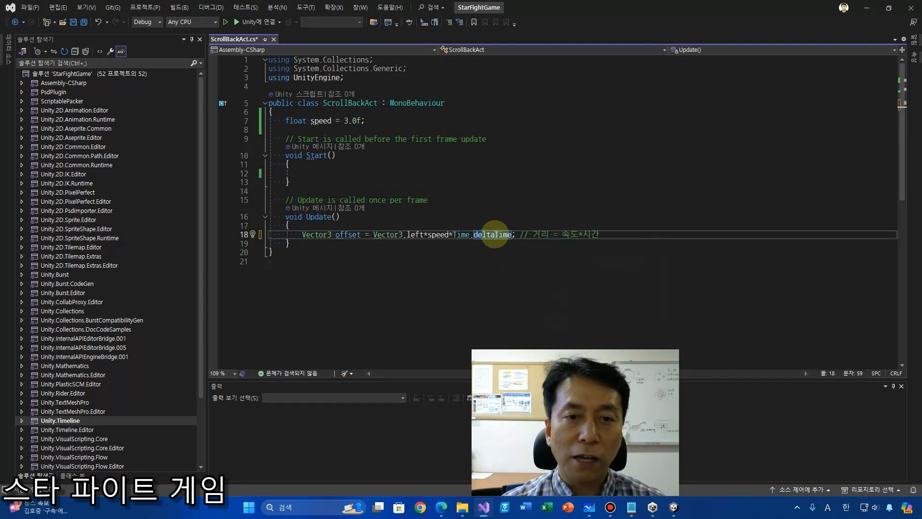
drag(473, 234, 514, 234)
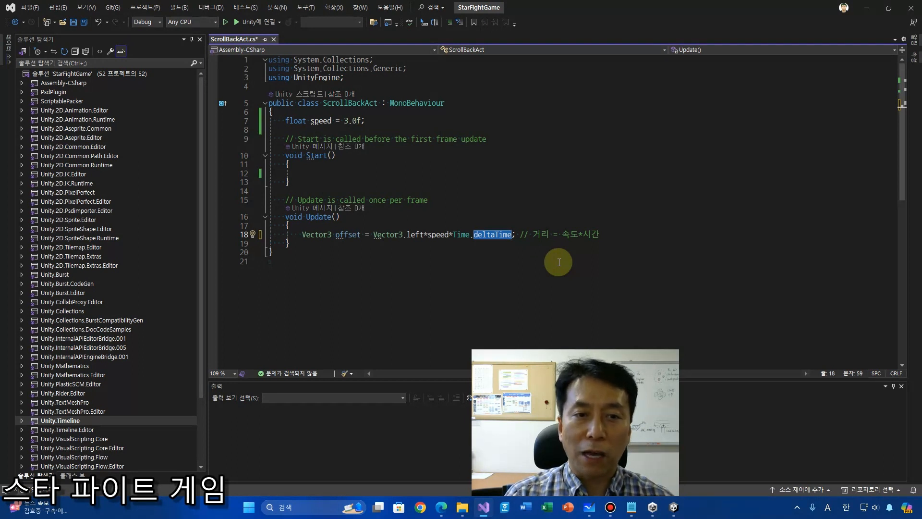
double_click(437, 234)
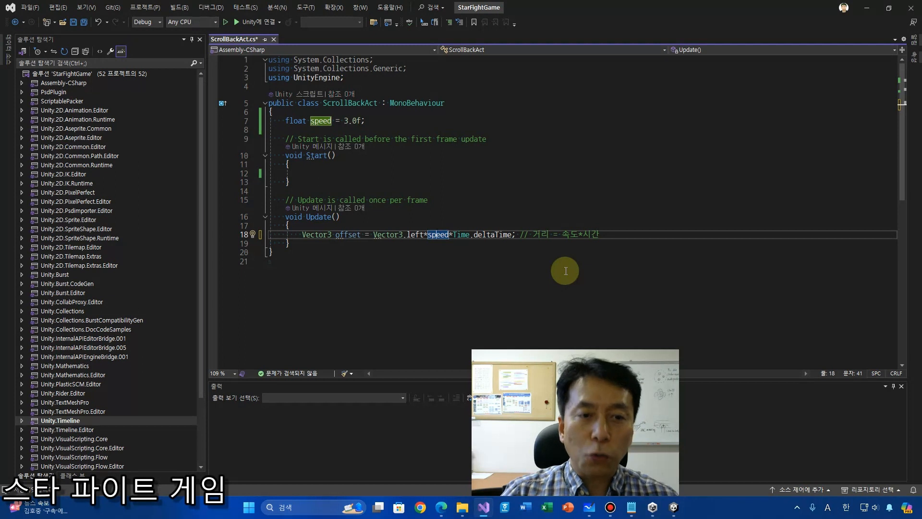
- Add "transform.Translate(offset);" on a new line below the offset declaration in Update() and save the script
click(641, 236)
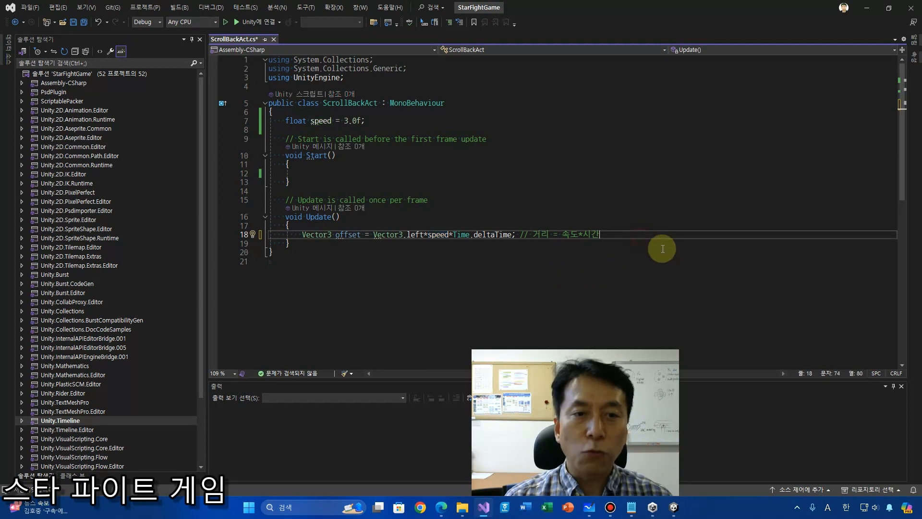
key(Return)
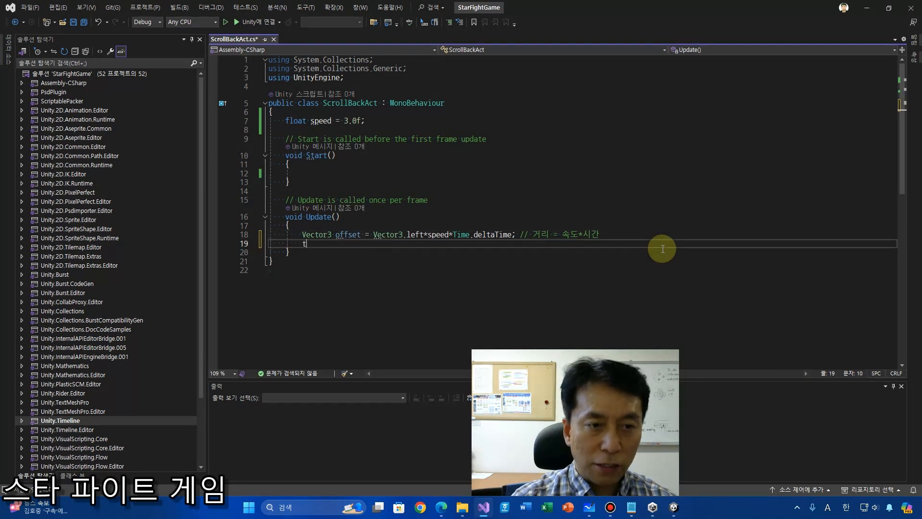
text(tra)
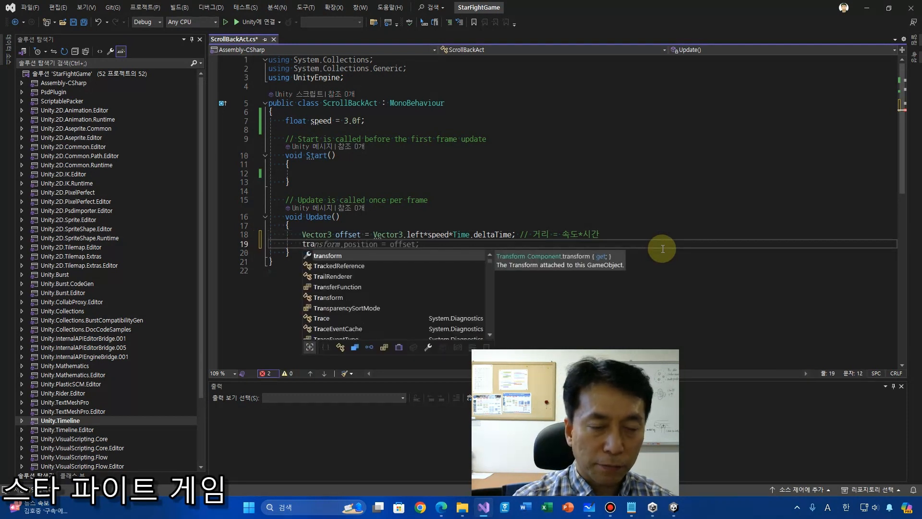
text(nsform.Tran)
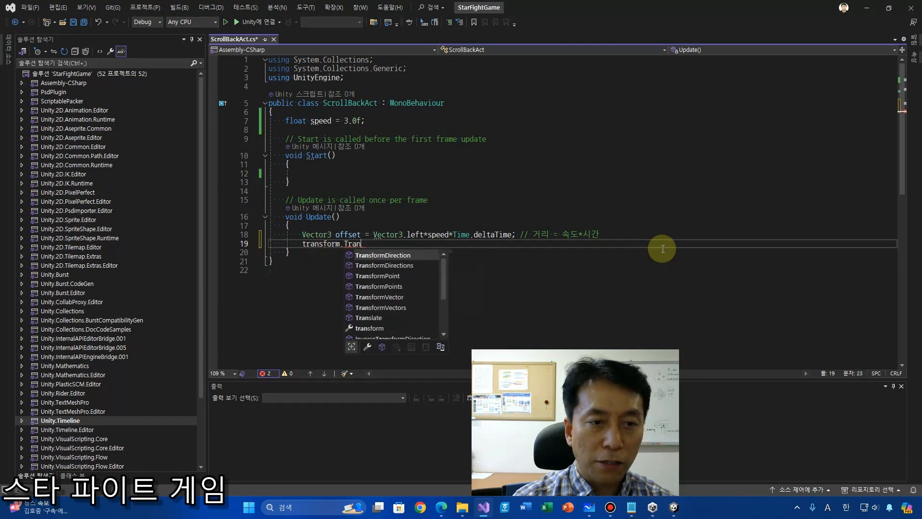
text(slate(o)
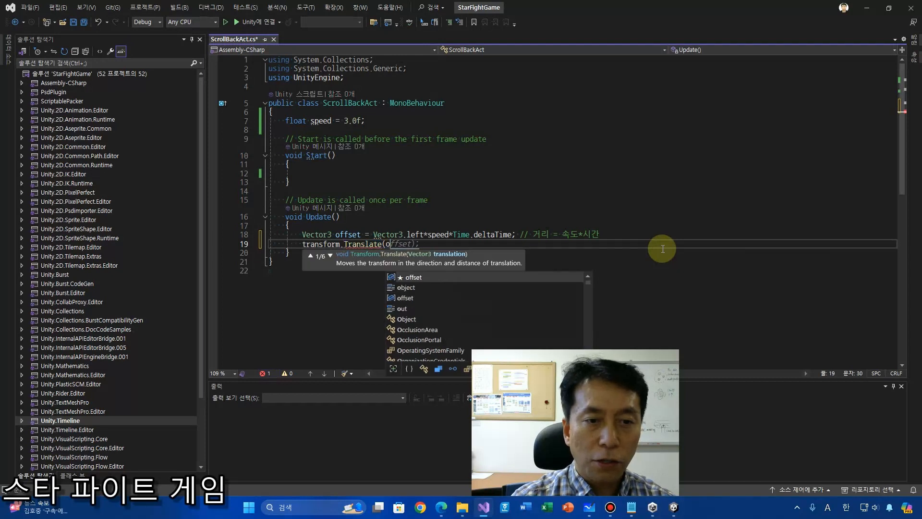
text(ffset);)
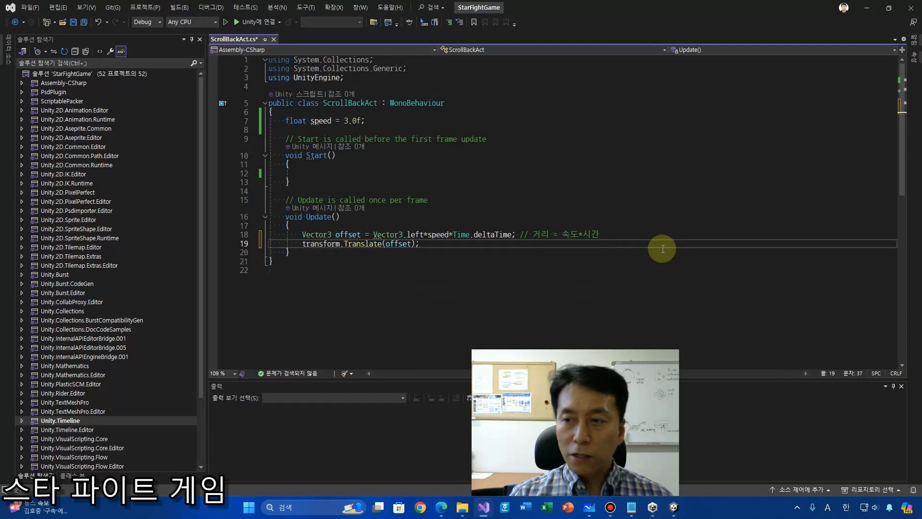
key(ctrl+s)
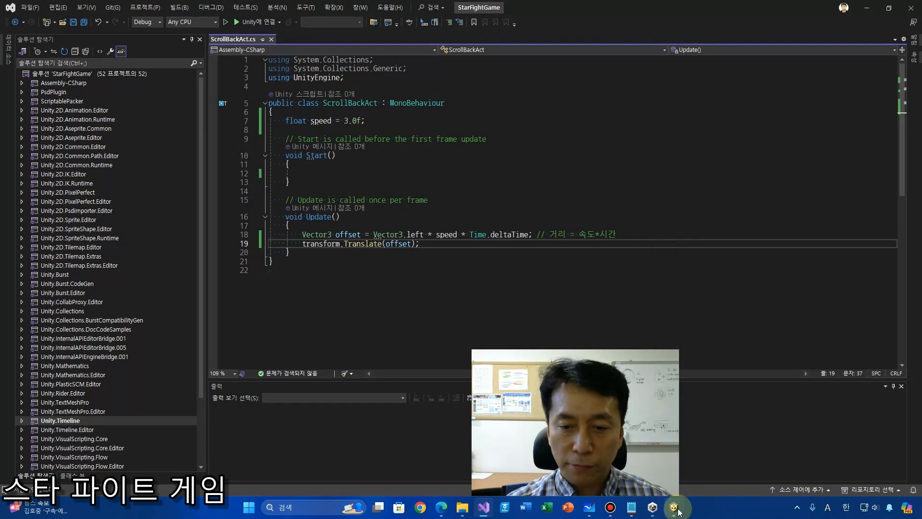
- Switch to Unity, play StarFightScene to test the background's movement to the left, and stop the playback
mouse_move(675, 505)
click(673, 460)
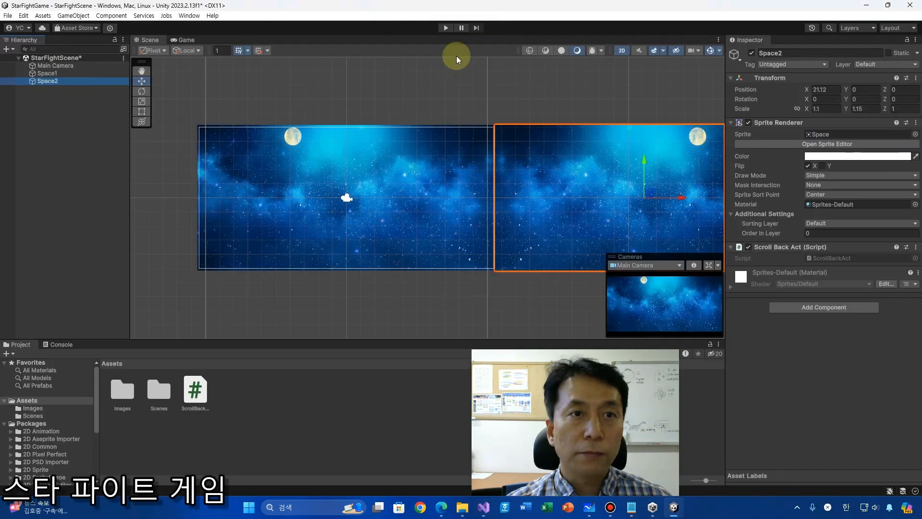
click(445, 28)
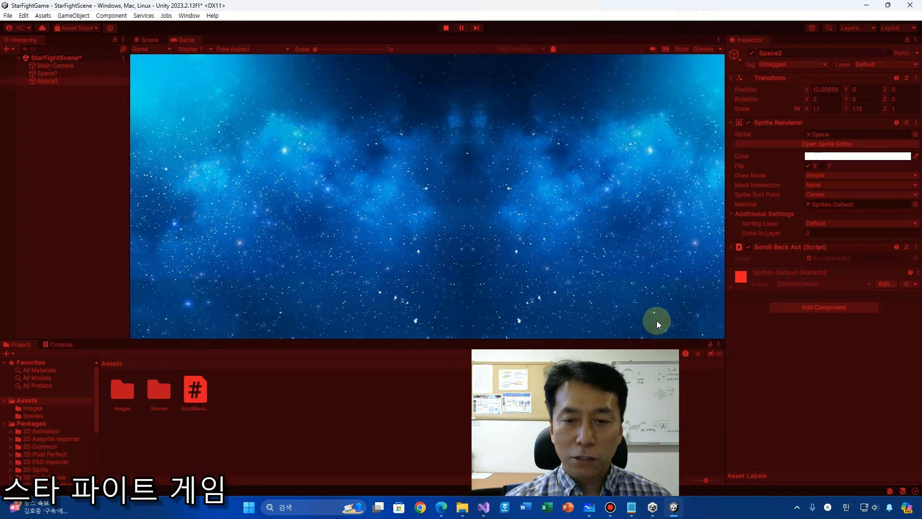
drag(660, 356, 917, 355)
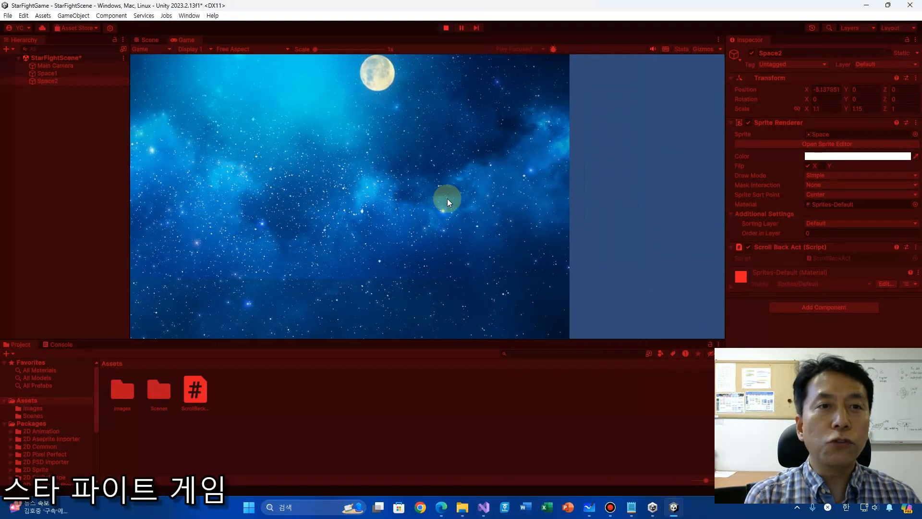
click(445, 28)
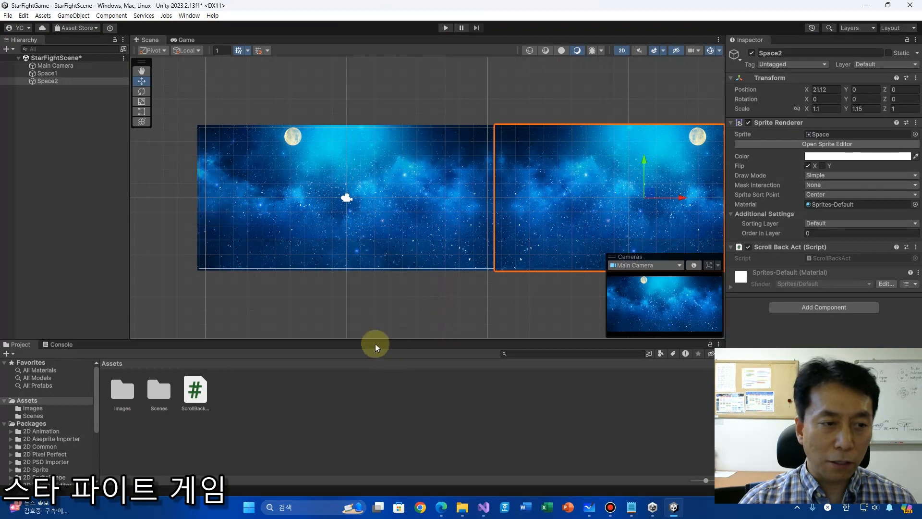
- Examine how the two adjoining space backgrounds line up with the camera frame in the Scene view
scroll(480, 304, down, 2)
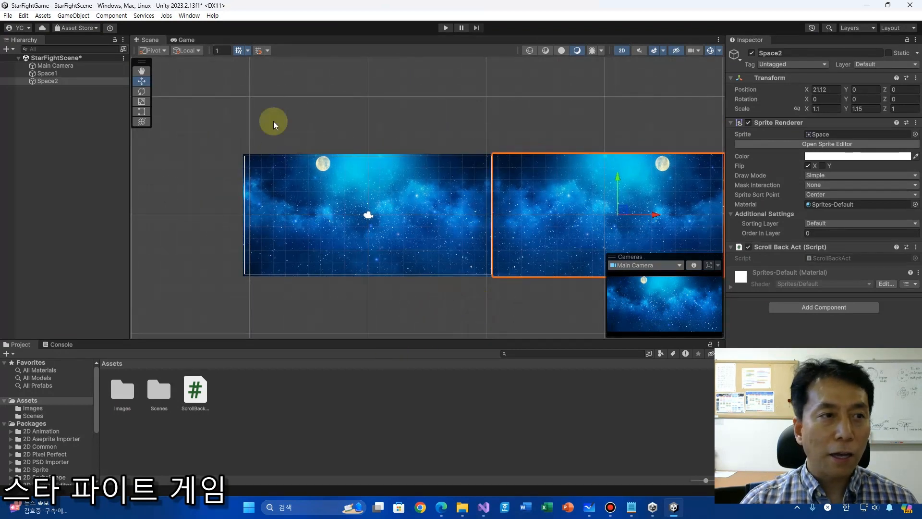
click(335, 94)
click(141, 71)
drag(325, 91, 218, 79)
scroll(288, 120, up, 3)
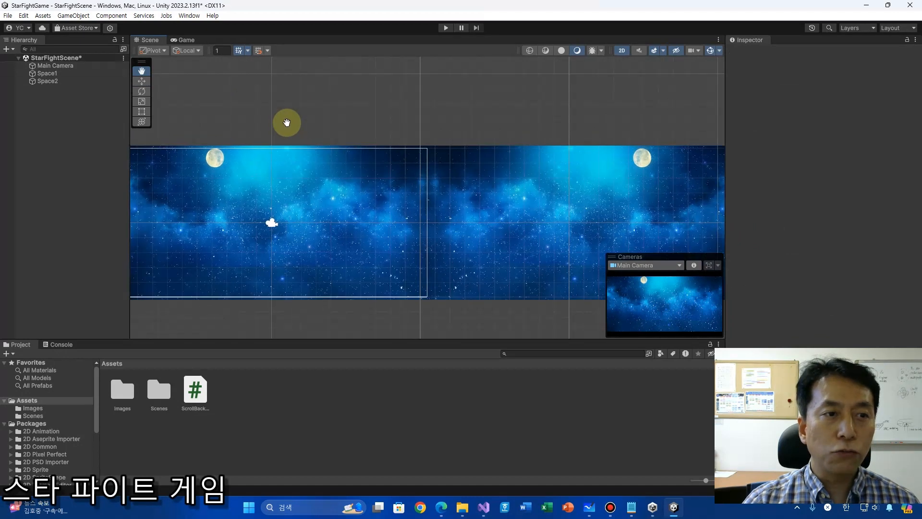
drag(286, 123, 304, 78)
scroll(336, 99, up, 1)
scroll(336, 100, up, 1)
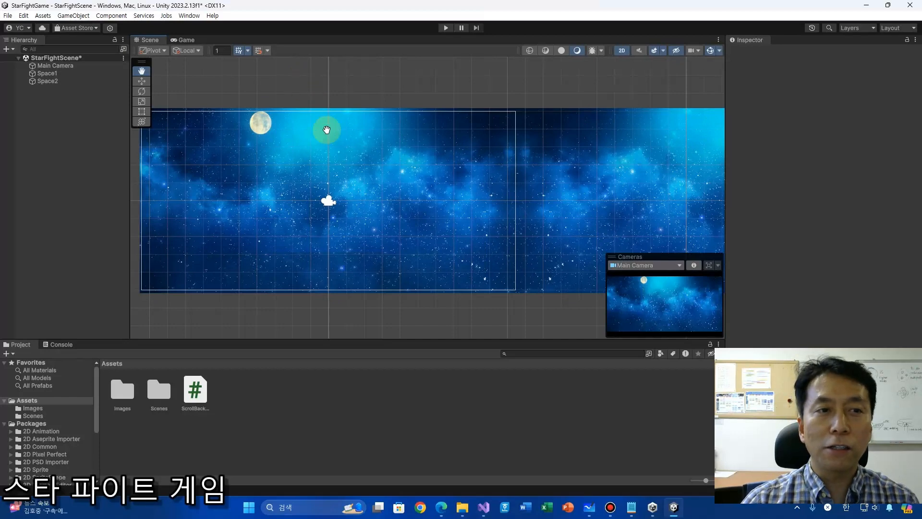
drag(350, 160, 400, 210)
middle_click(399, 210)
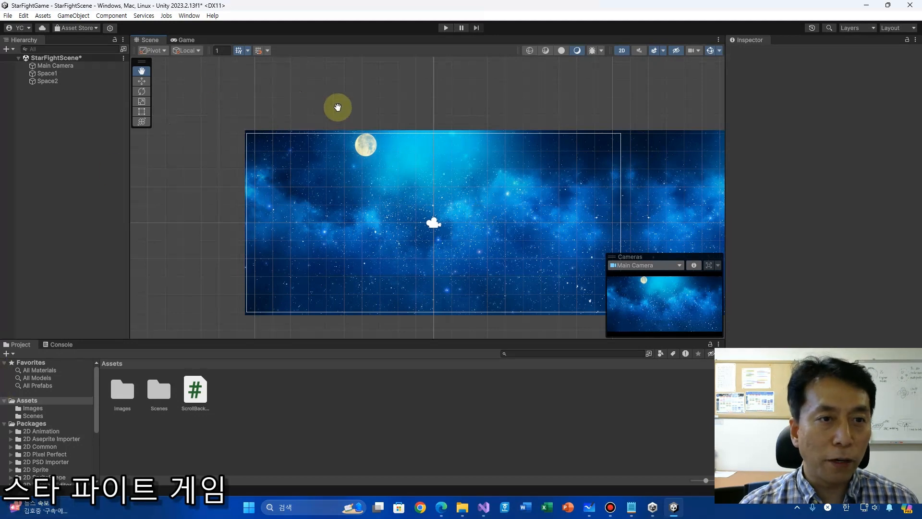
scroll(338, 107, down, 5)
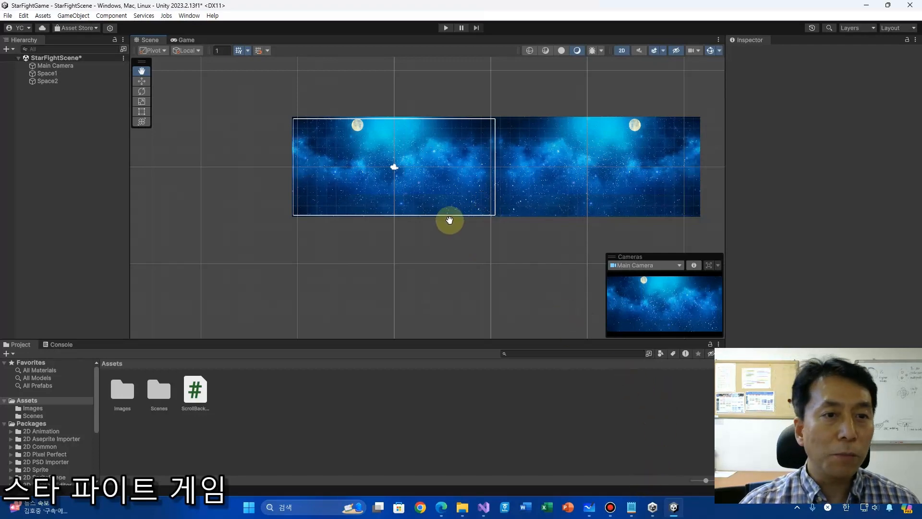
scroll(449, 220, up, 3)
scroll(445, 222, up, 1)
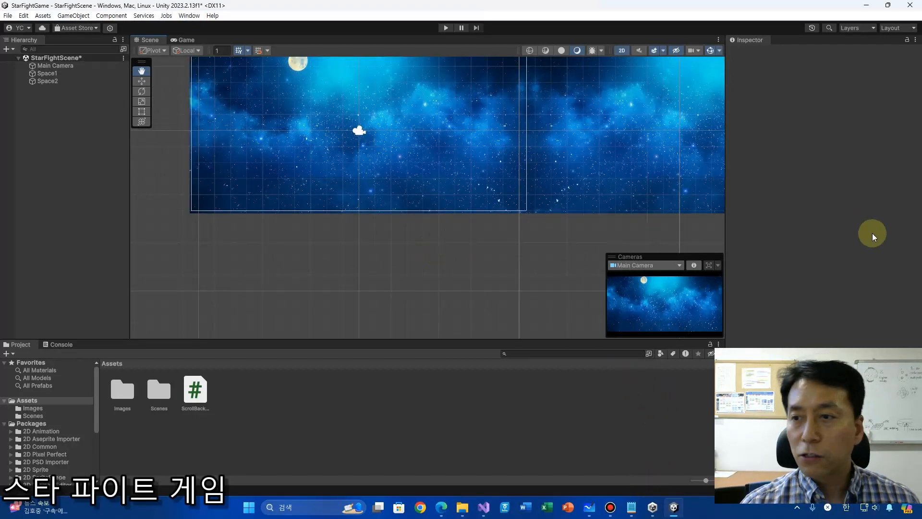
drag(251, 262, 274, 315)
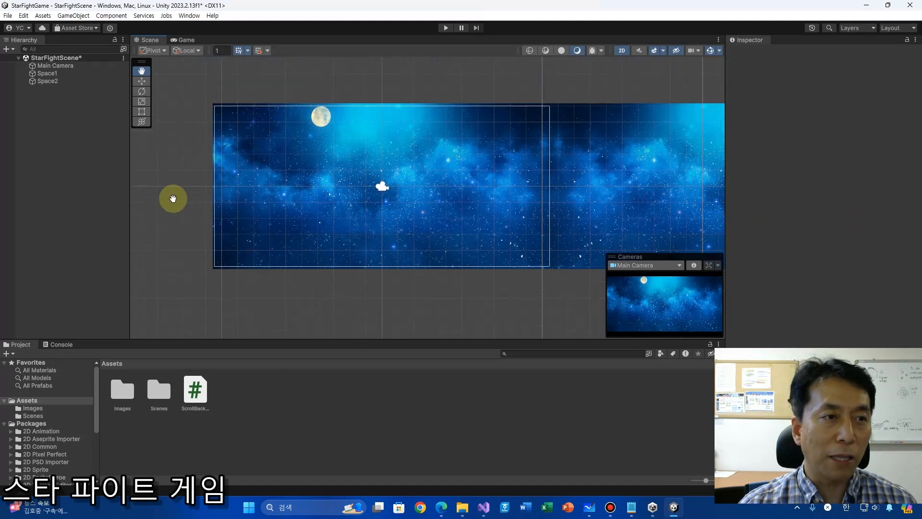
drag(173, 199, 179, 222)
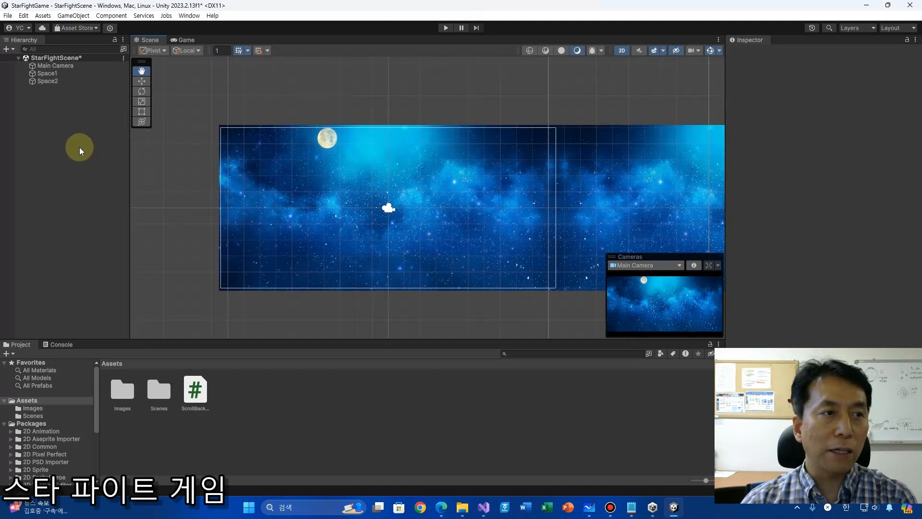
- Inspect Space1's components, and check the Pivot in the import settings of the Space image in the Images folder
click(42, 73)
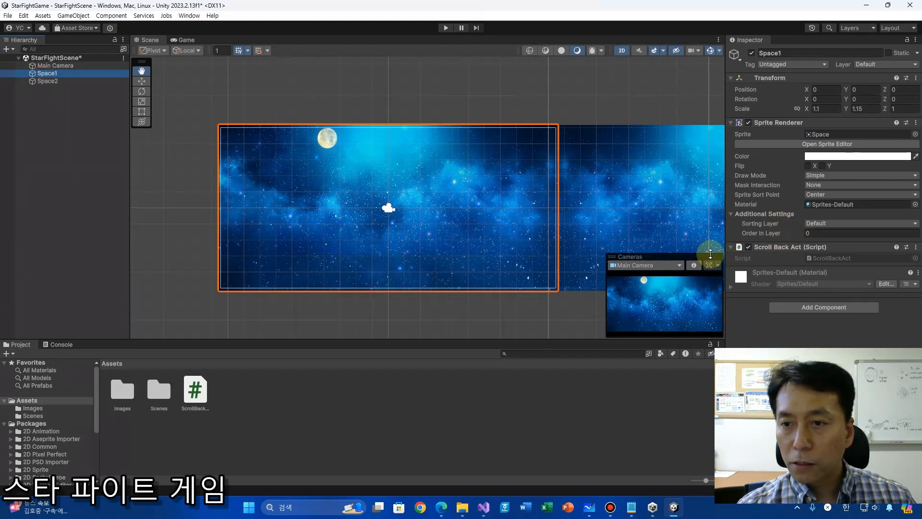
double_click(122, 394)
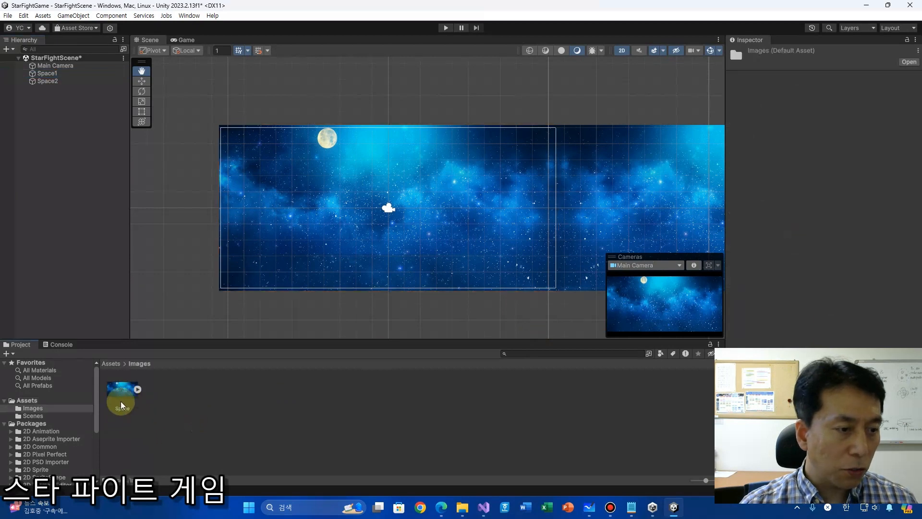
click(121, 403)
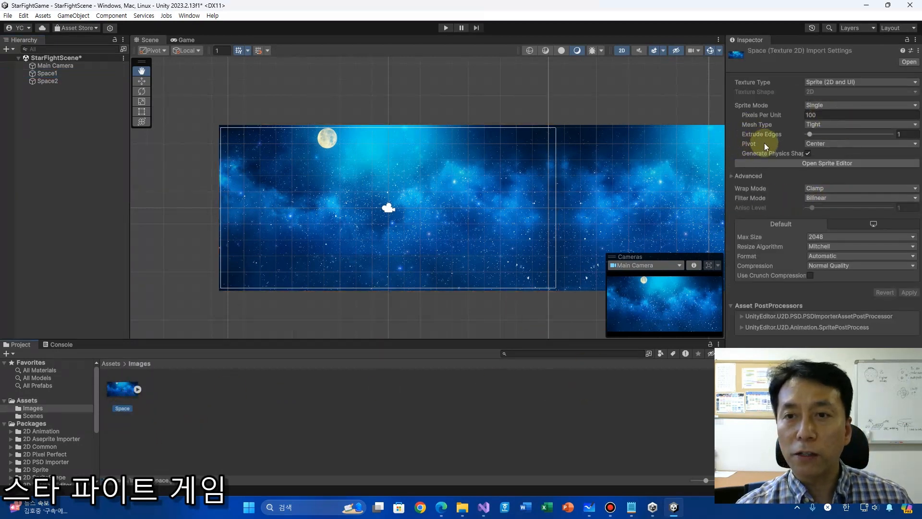
mouse_move(742, 145)
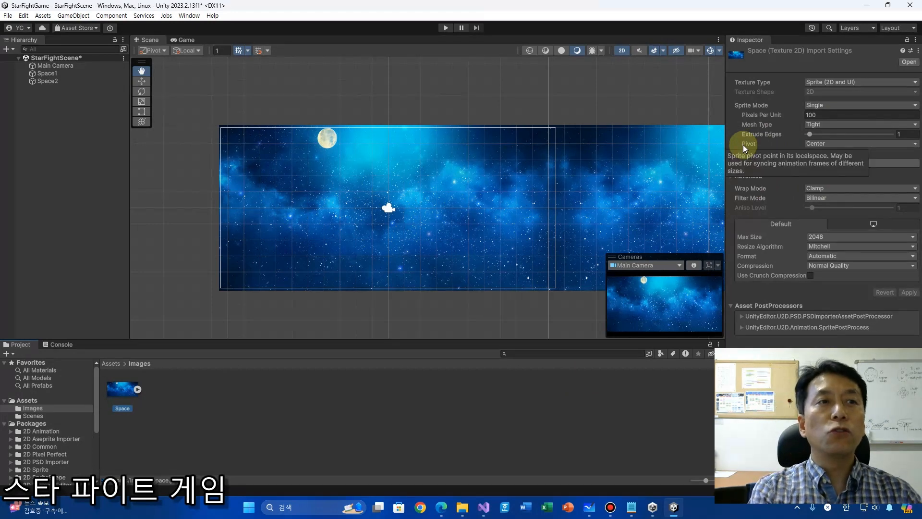
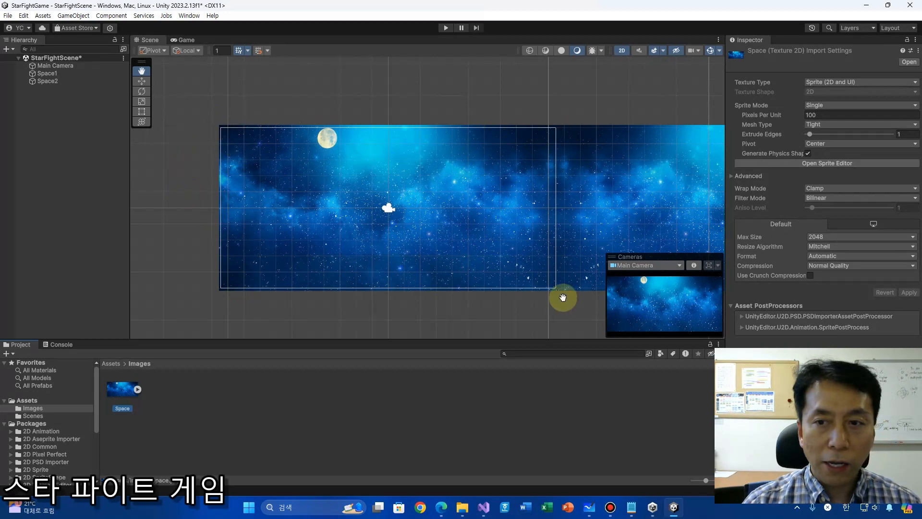
- Select the Main Camera and frame it in the Scene view to examine its visible area over the background
click(63, 67)
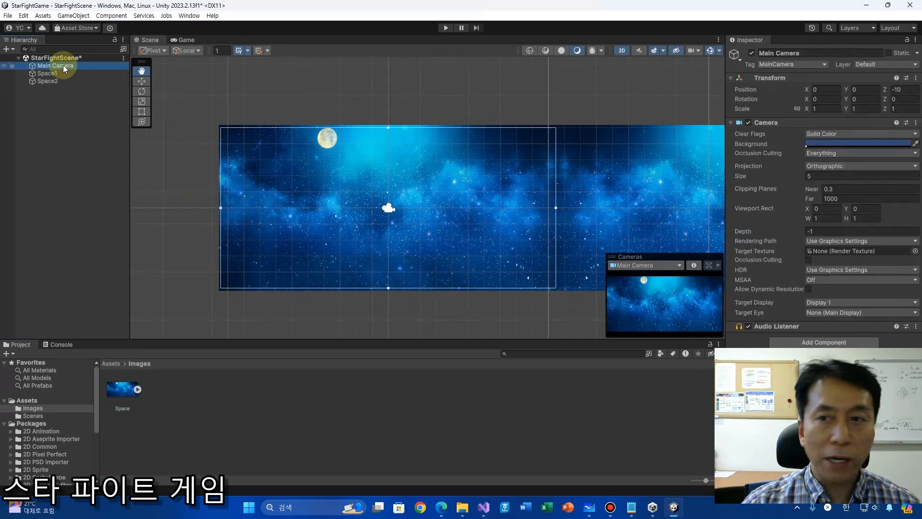
double_click(62, 64)
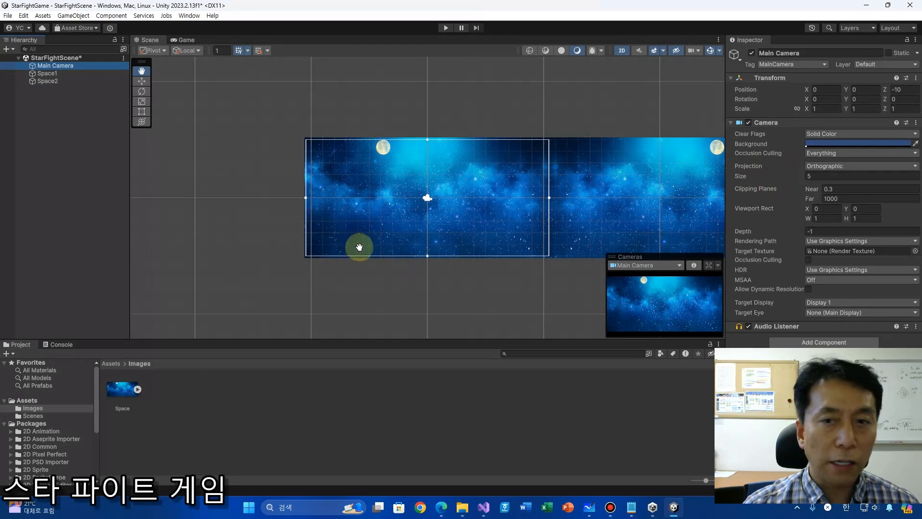
scroll(382, 266, up, 3)
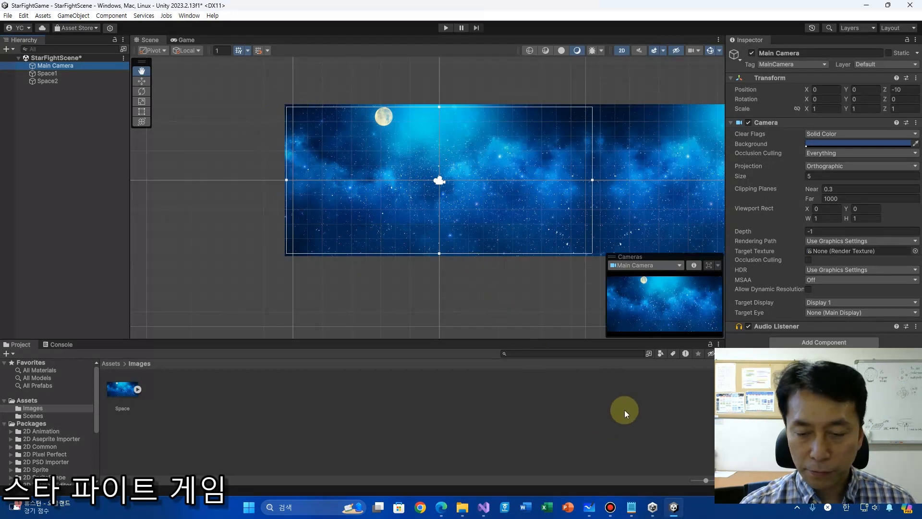
- Switch to Microsoft Whiteboard, examine the camera frame sketch with its unit notes, and get the pen ready for annotating it
mouse_move(590, 512)
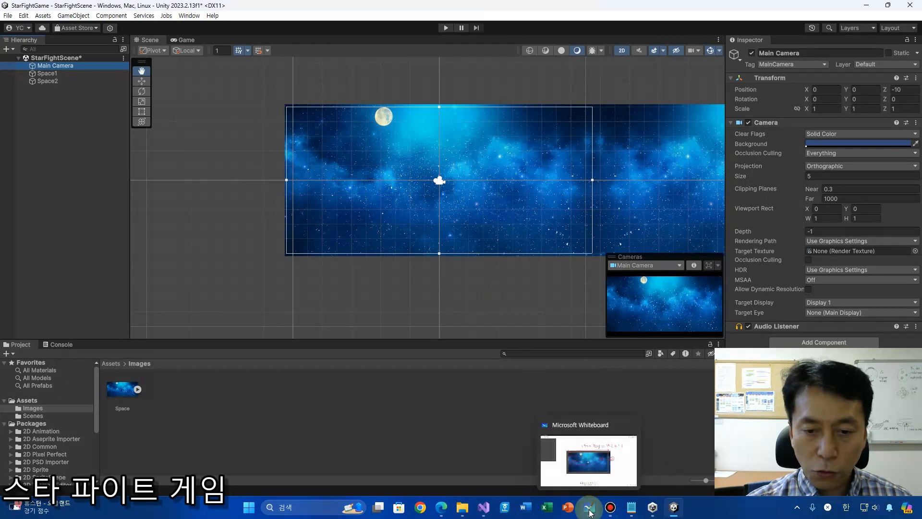
click(590, 512)
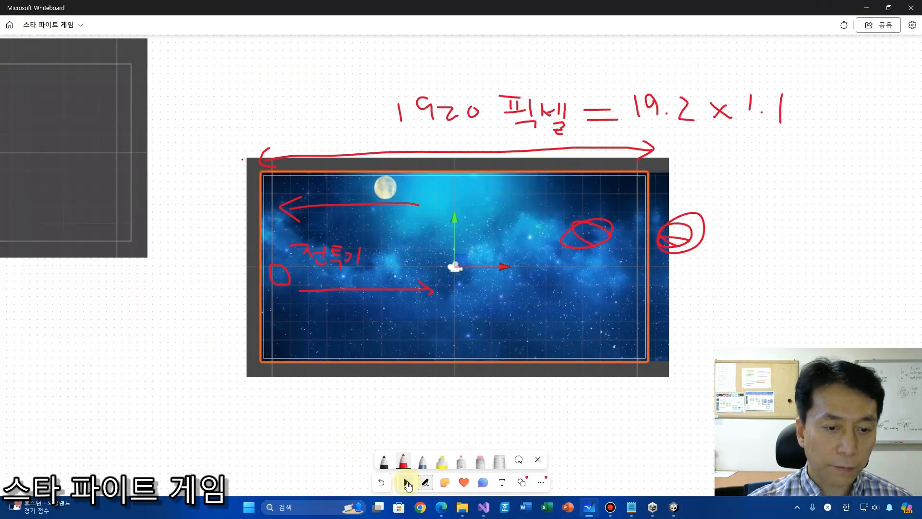
click(407, 483)
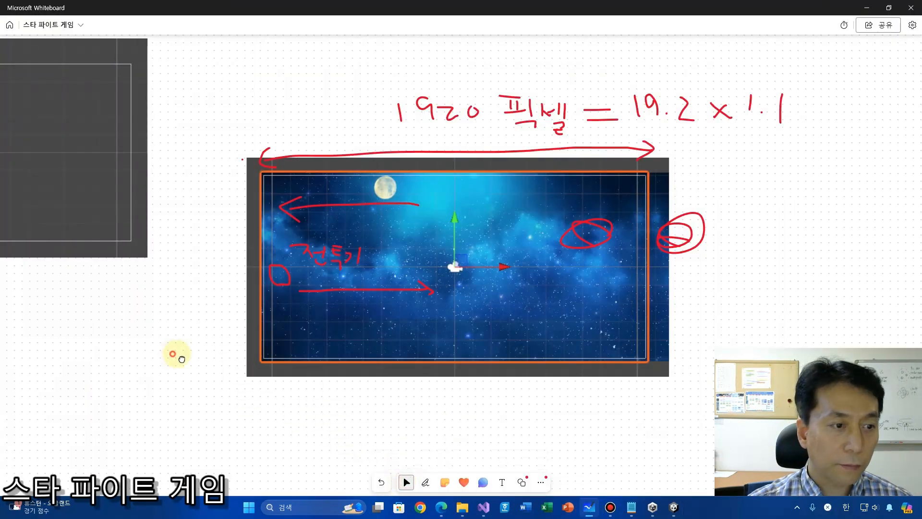
drag(177, 356, 394, 358)
drag(277, 351, 456, 379)
drag(336, 368, 375, 367)
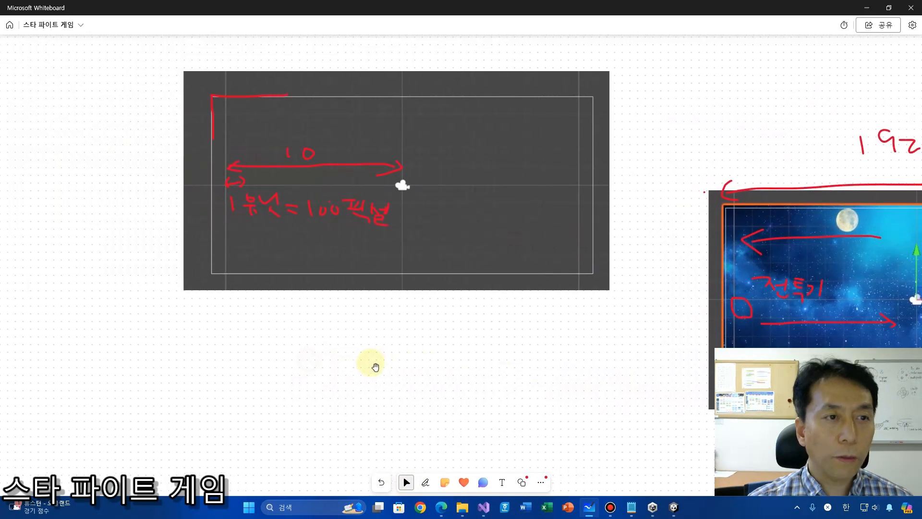
click(424, 484)
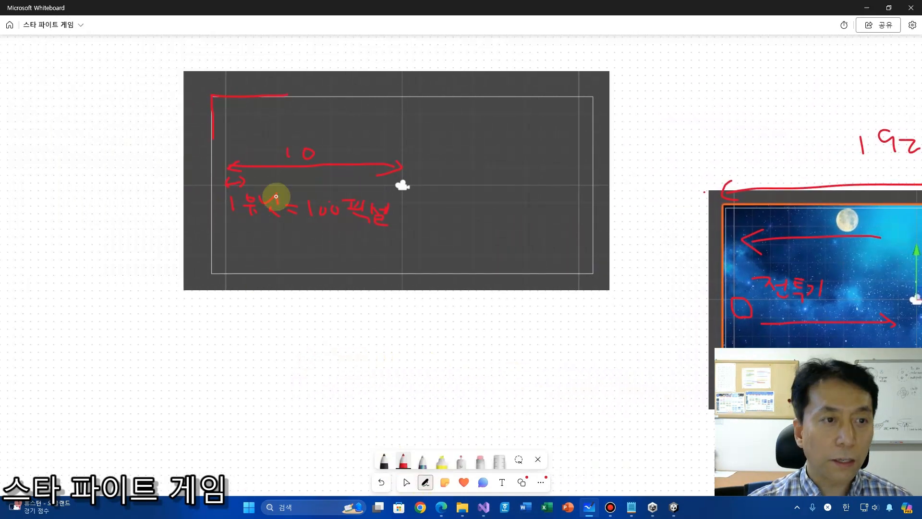
- Check the camera's Size in Unity, then mark the sketched frame's half height in Whiteboard with a double arrow labelled "Size = 5"
click(674, 508)
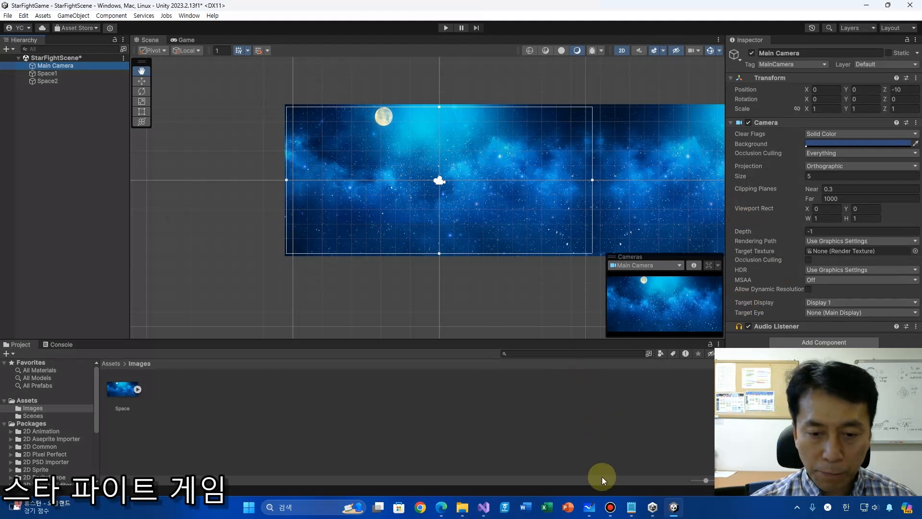
click(589, 507)
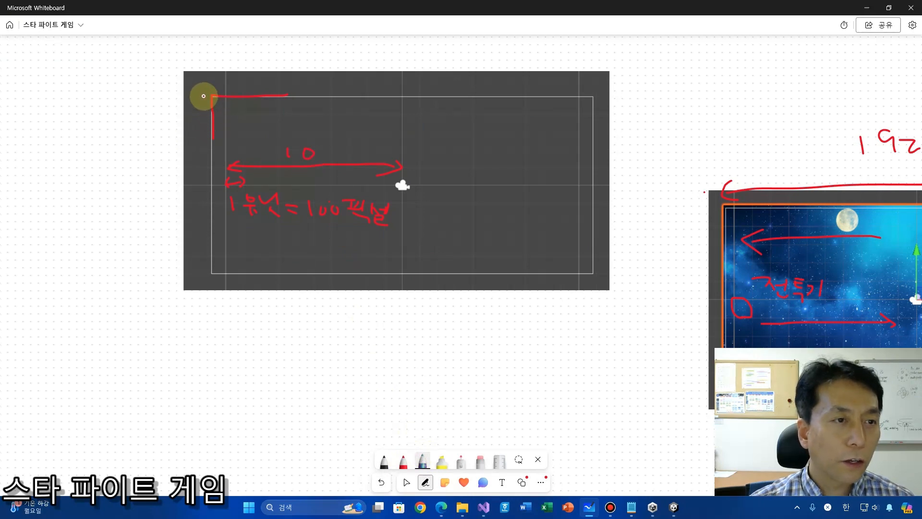
mouse_move(203, 96)
mouse_down()
mouse_move(202, 179)
mouse_move(208, 169)
mouse_up()
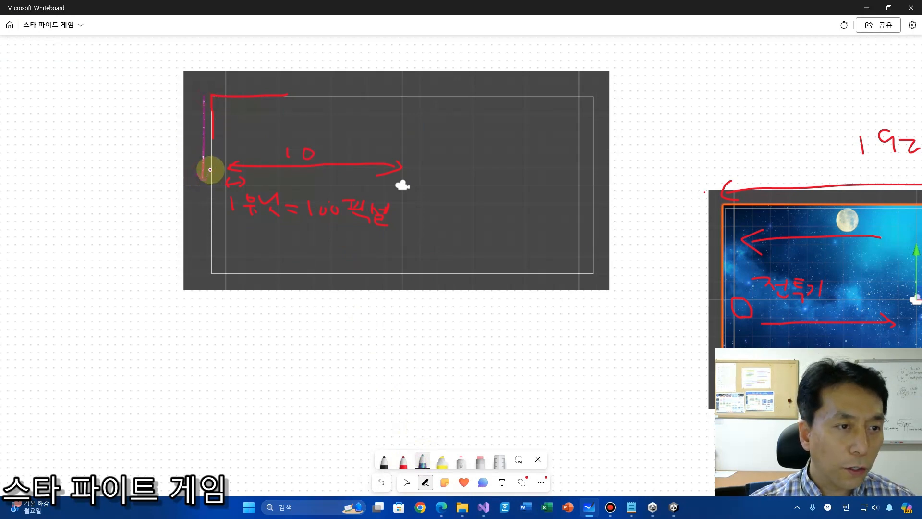
drag(198, 106, 210, 106)
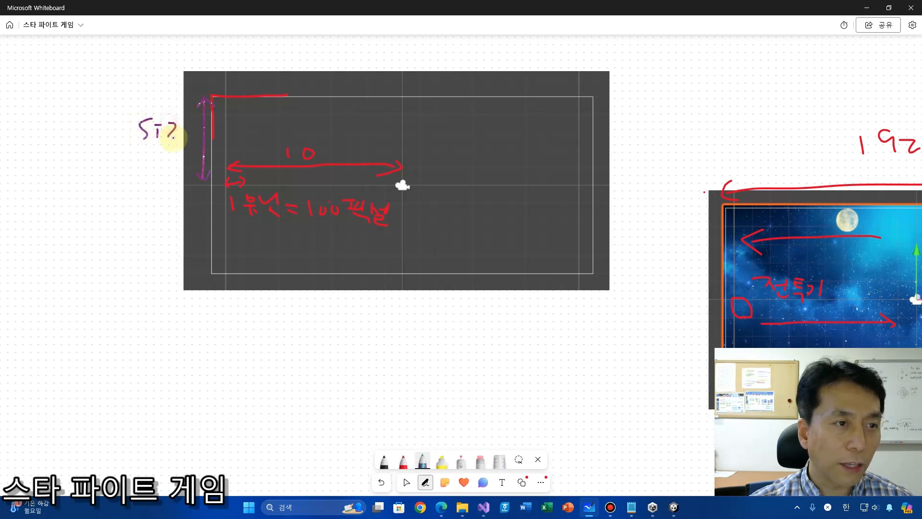
mouse_move(187, 130)
mouse_down()
mouse_move(191, 124)
mouse_move(194, 136)
mouse_up()
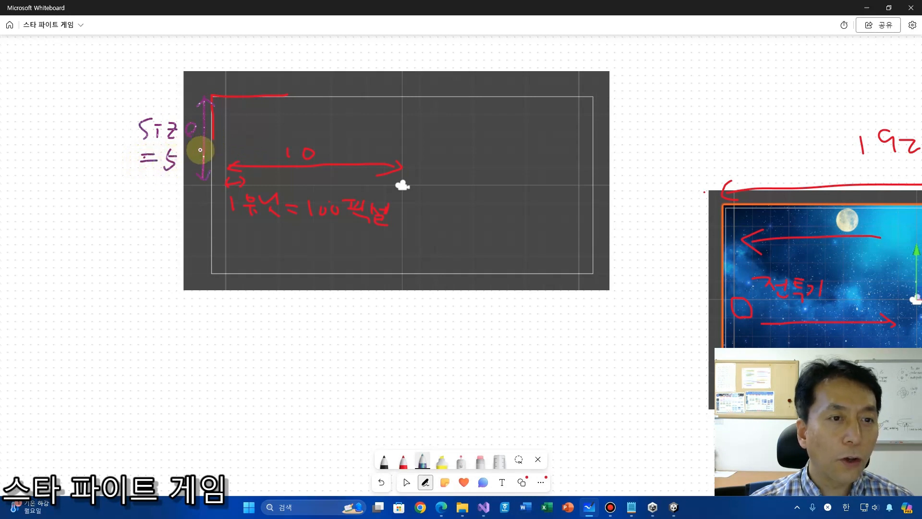
- Draw a double arrow from the frame's left grid line to the camera centre and label it "10"
drag(232, 147, 402, 148)
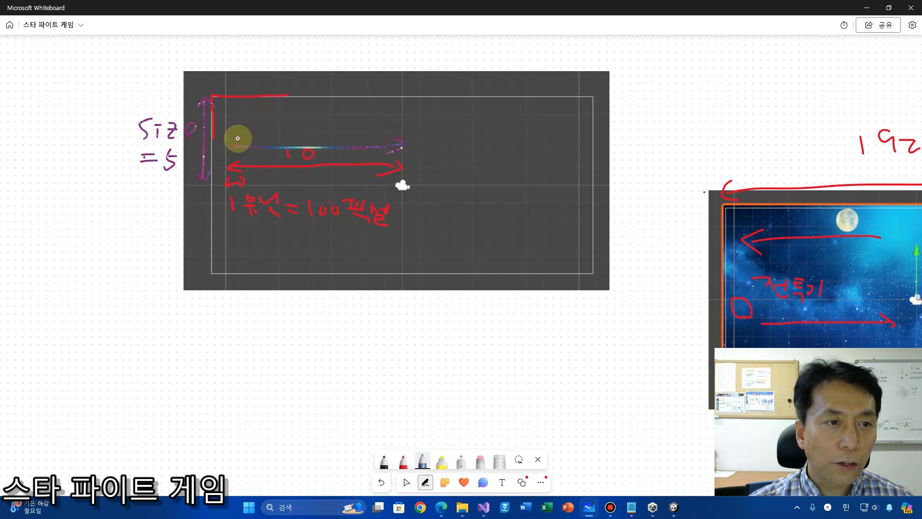
drag(238, 140, 237, 152)
mouse_move(290, 117)
mouse_down()
mouse_move(292, 129)
mouse_move(321, 116)
mouse_up()
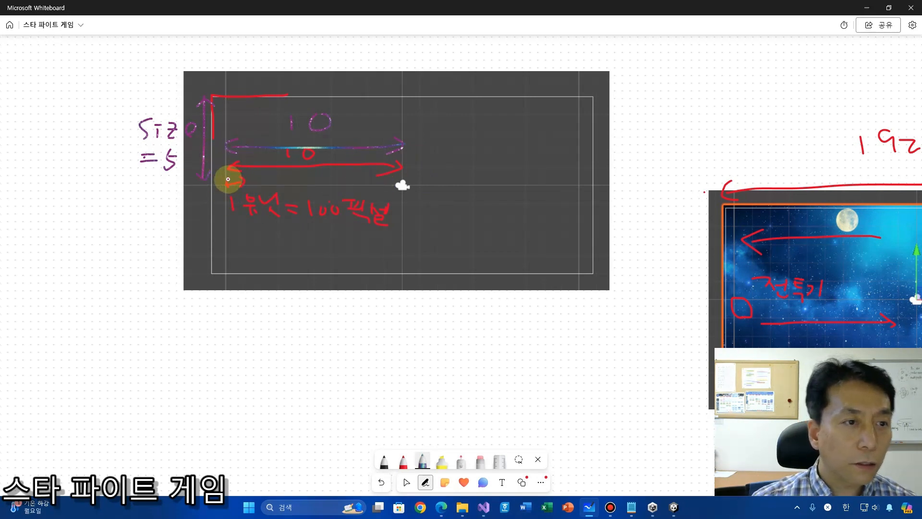
- Switch to Unity, try Main Camera sizes of 4 and 4.5, and set the Size back to 5
click(674, 507)
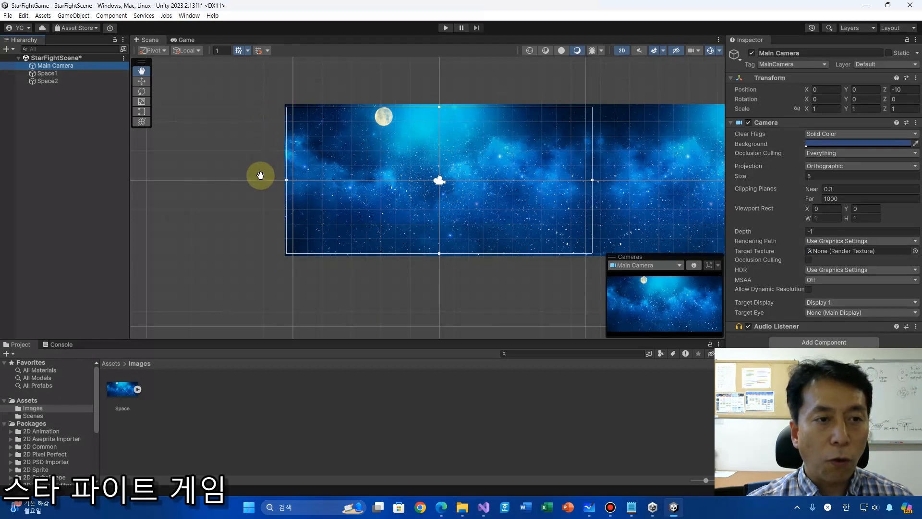
click(826, 175)
text(4)
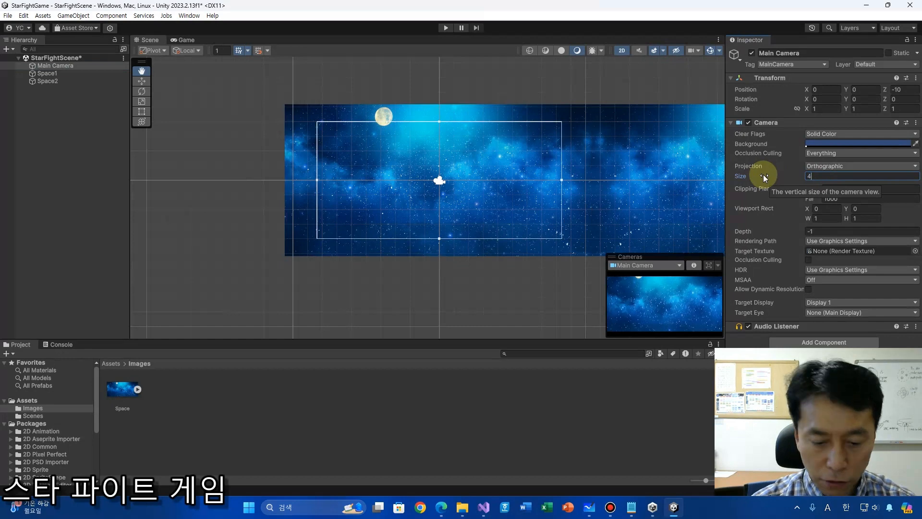
text(.5)
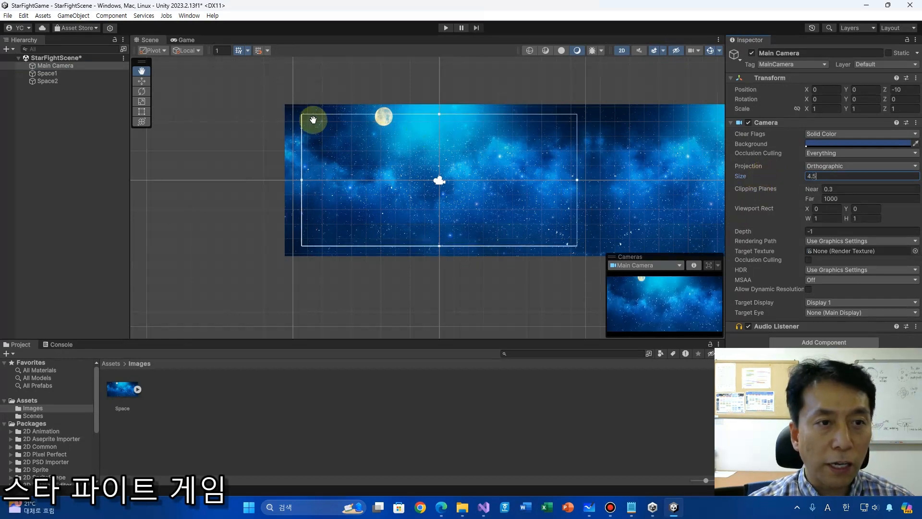
drag(826, 174, 768, 177)
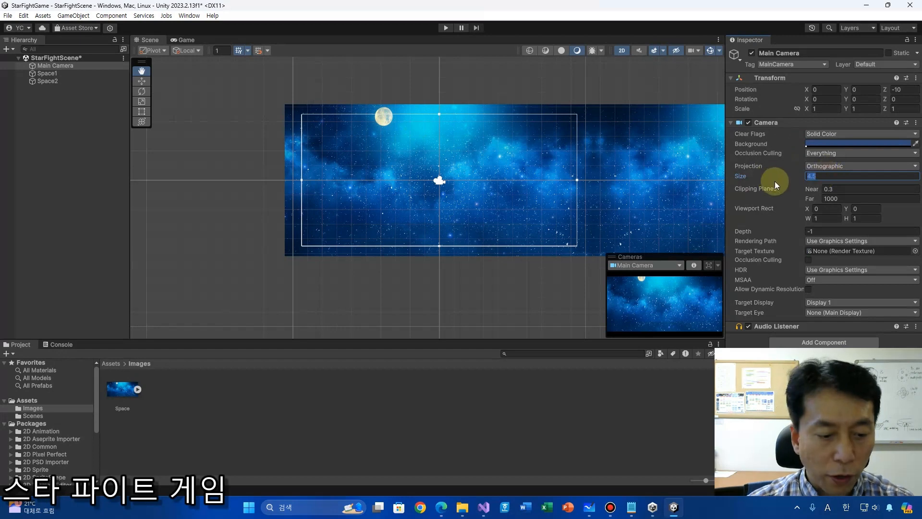
text(5)
click(356, 304)
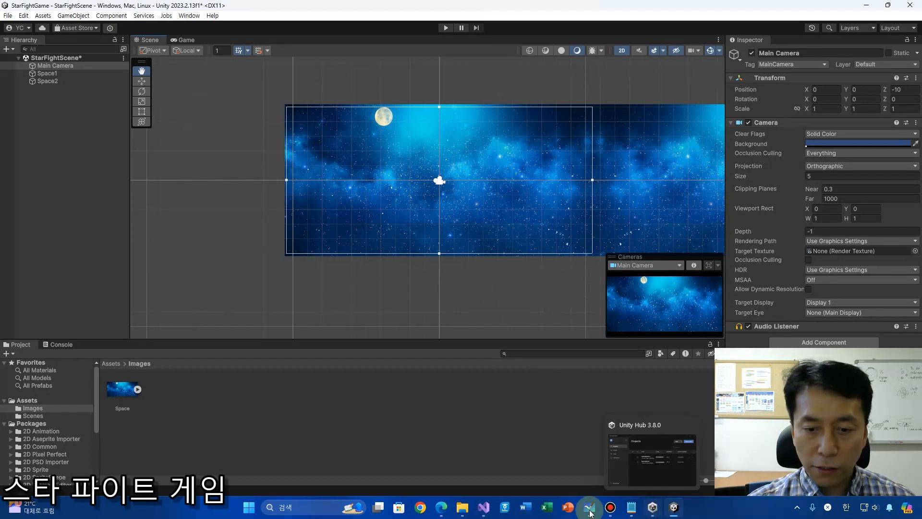
- Switch to Visual Studio and declare "float backWidth = 19.2f * 1.1f;" below the speed variable in ScrollBackAct
mouse_move(597, 512)
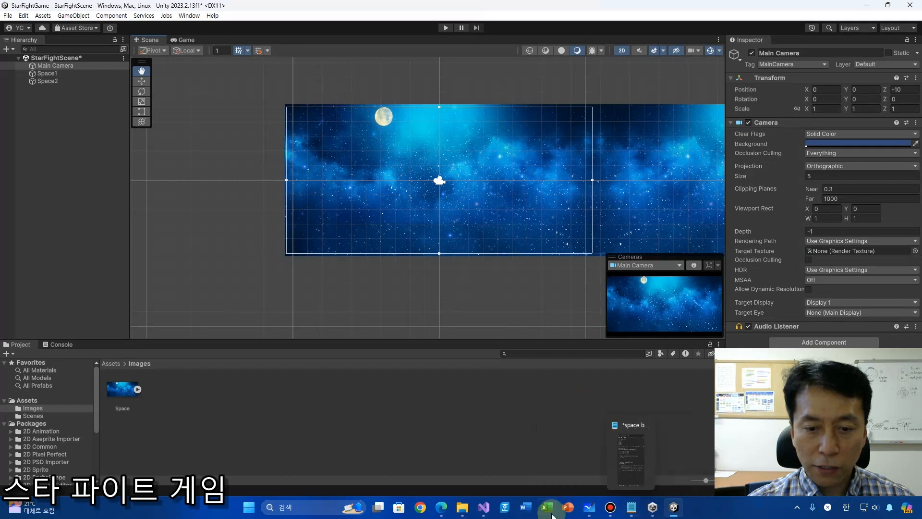
mouse_move(484, 513)
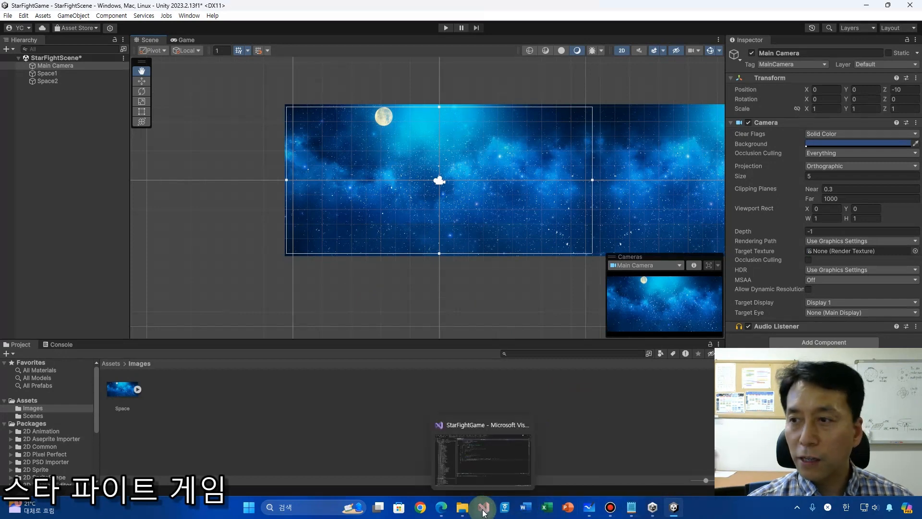
click(483, 513)
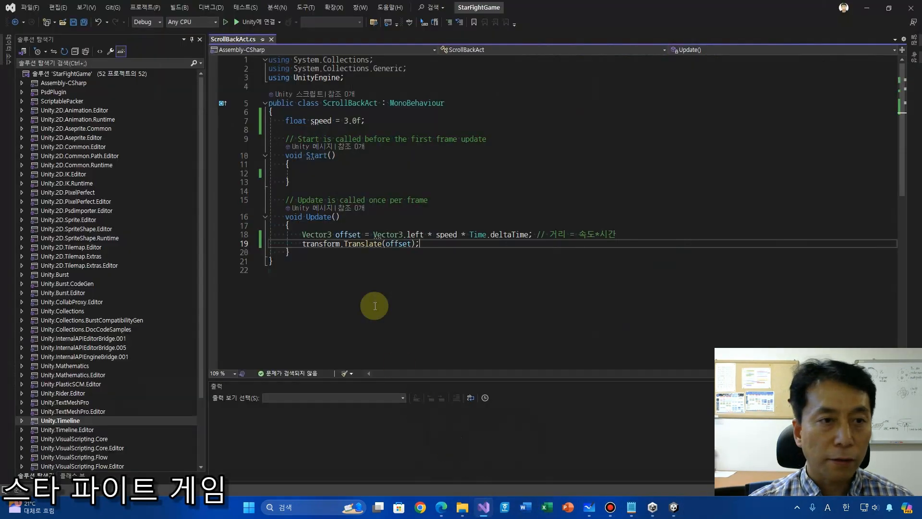
click(487, 117)
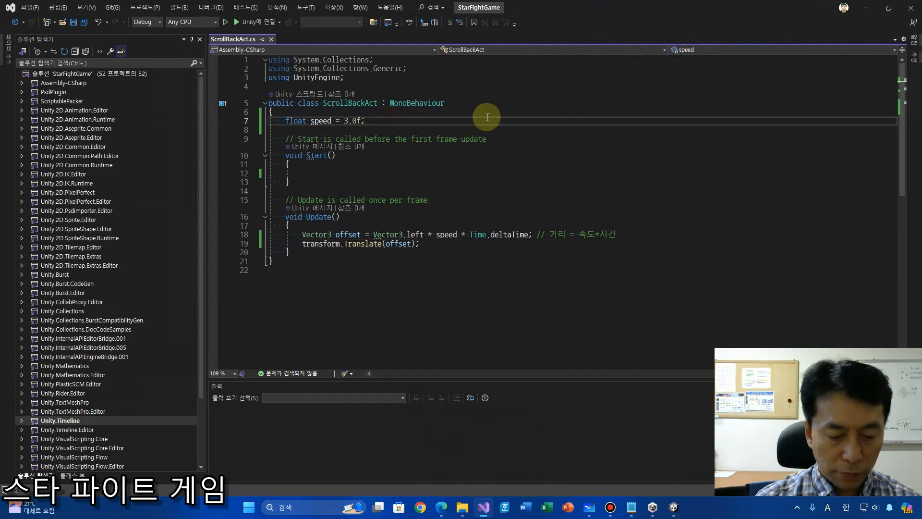
key(Return)
text(float bac)
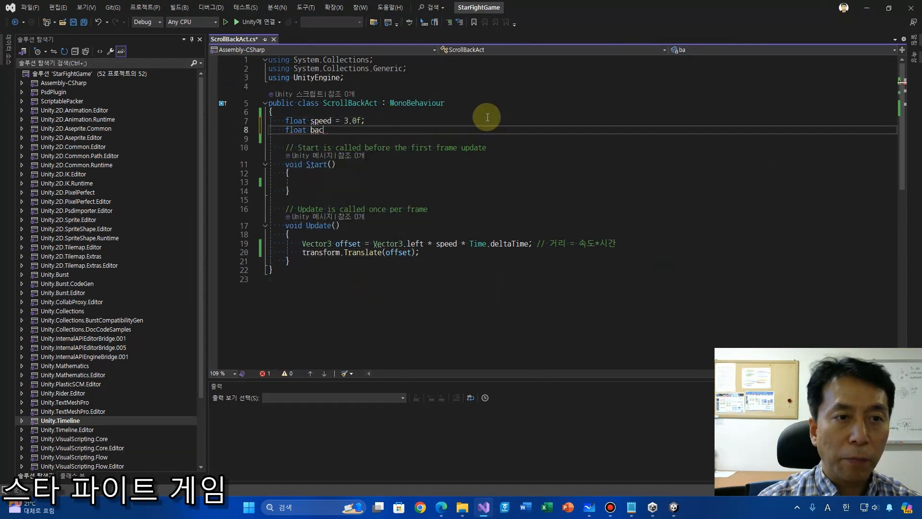
text(kWidth = 19.2f * 1.1f;)
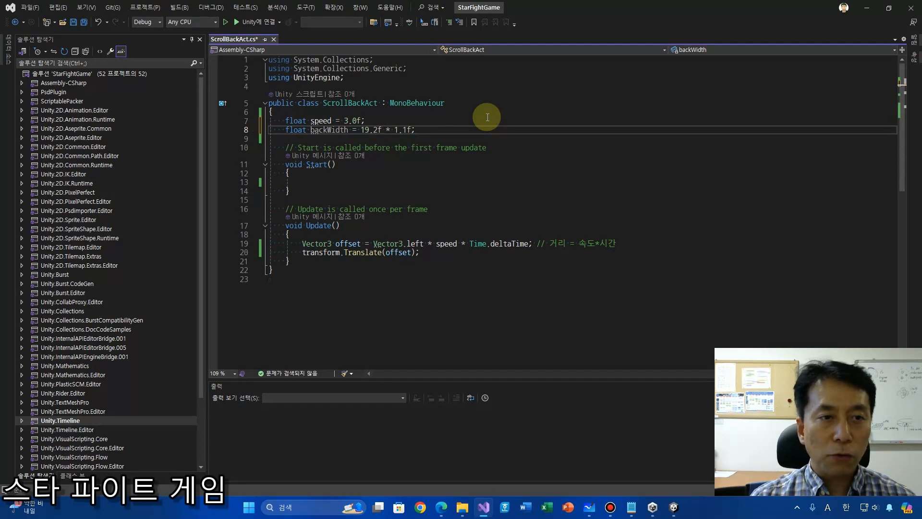
- Declare "float camWidth = 10.5f * 2.0f;" below backWidth, checking the camera frame in Unity along the way, and save the script
key(Return)
text(floa)
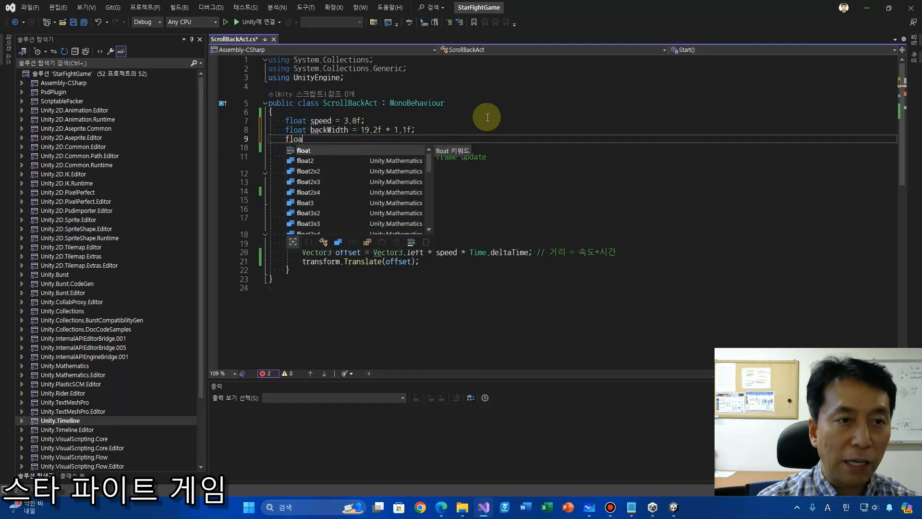
text(t cam)
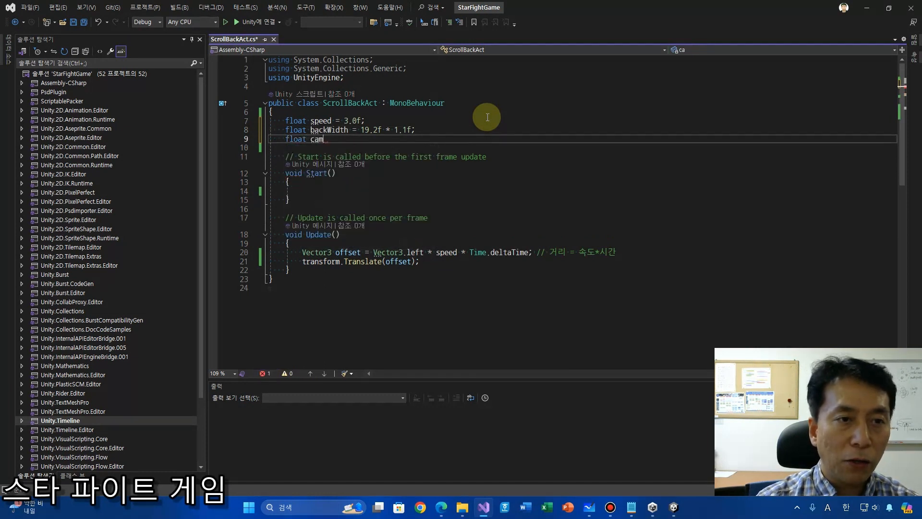
text(Width =)
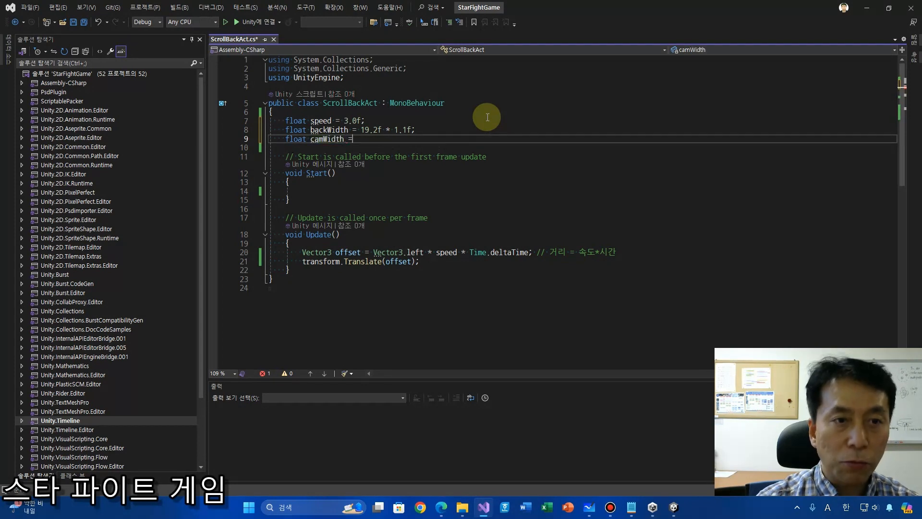
click(673, 508)
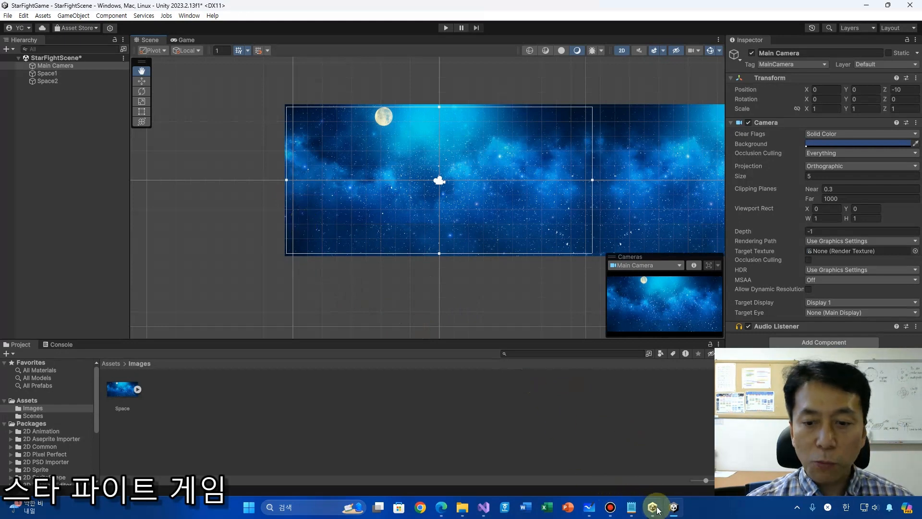
mouse_move(656, 508)
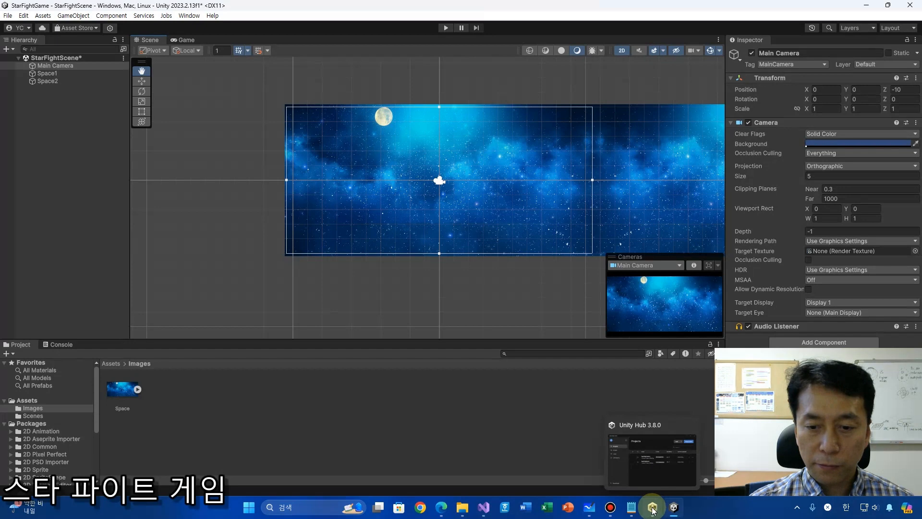
click(673, 508)
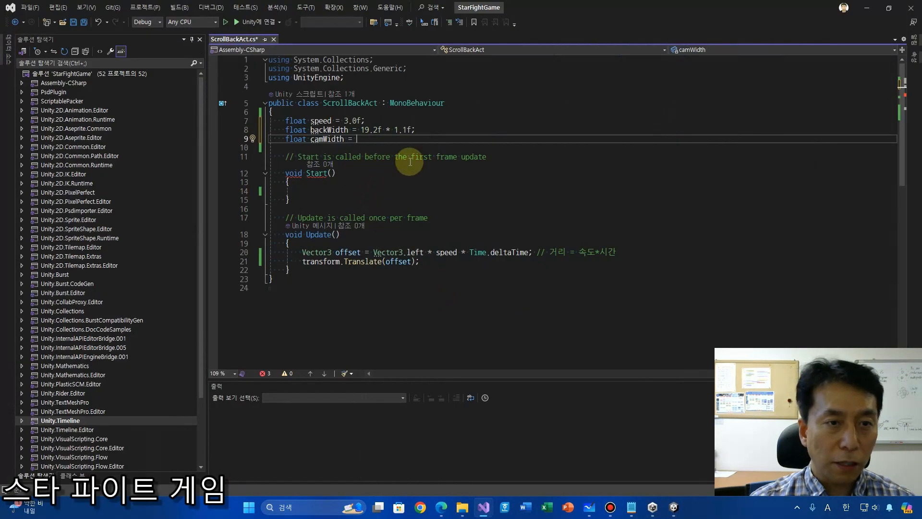
text(10.)
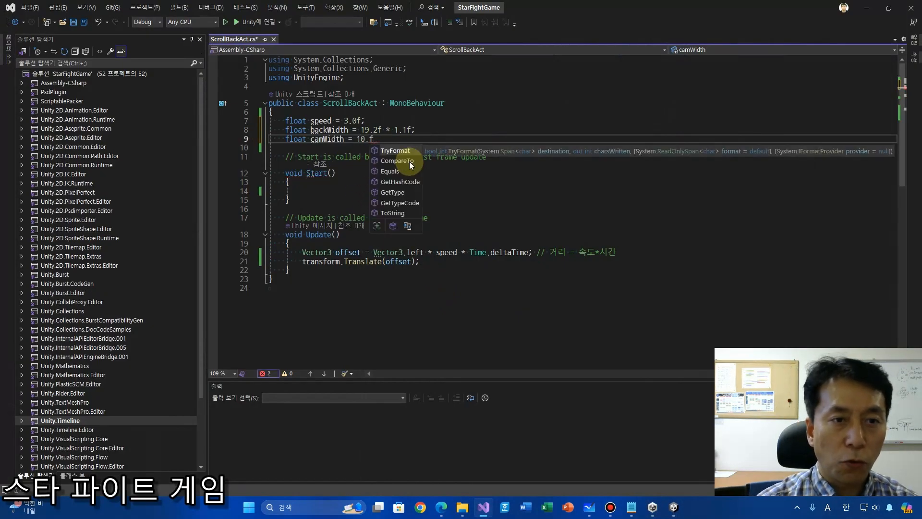
text(5f * 2.0)
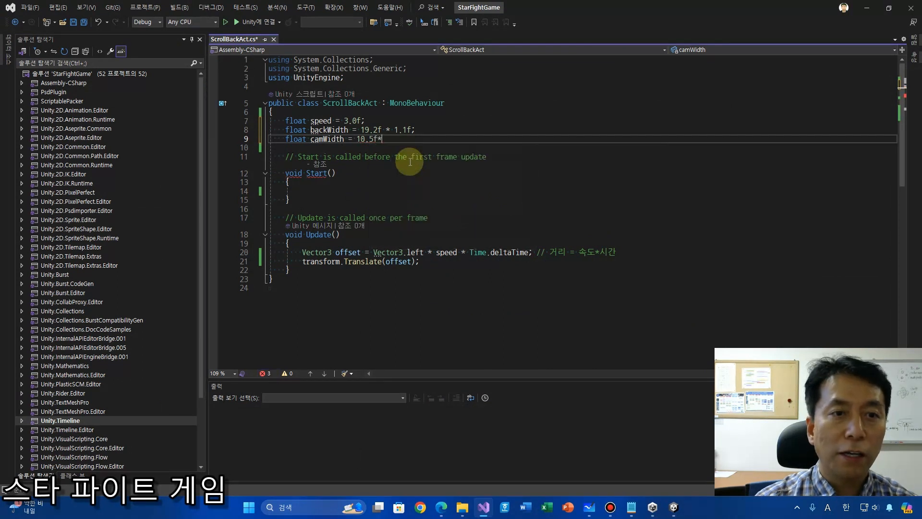
text(f;)
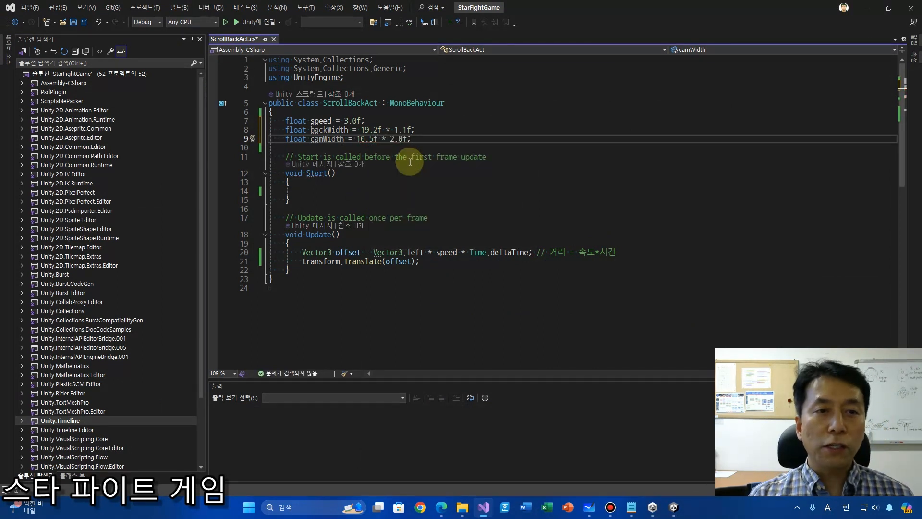
key(ctrl+s)
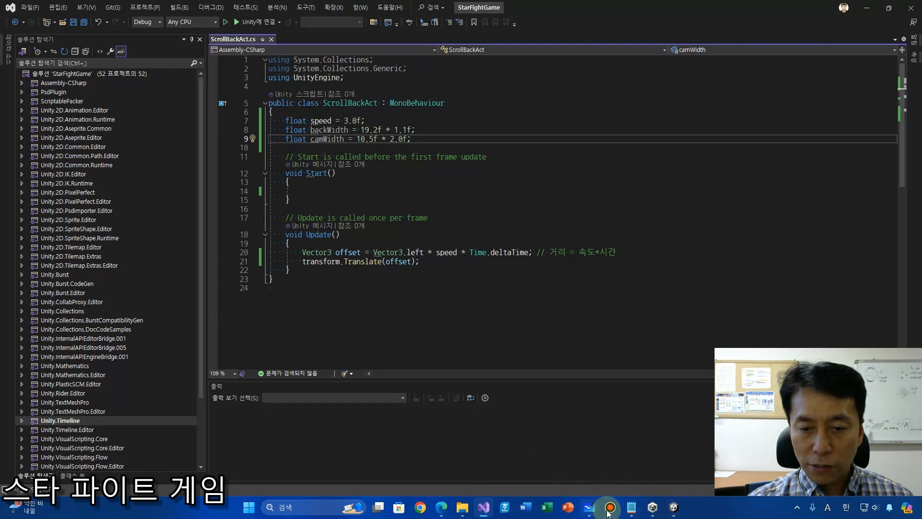
- Switch to Whiteboard, mark the camera centre on the space background picture, and draw a galaxy-ink arrow to its left edge labelled "- camW/2"
click(589, 507)
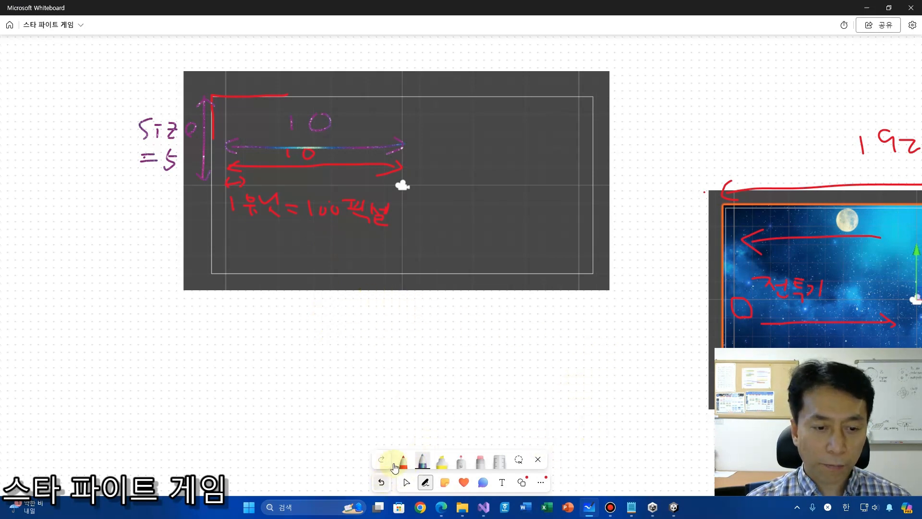
click(404, 482)
scroll(456, 432, right, 7)
scroll(366, 344, down, 2)
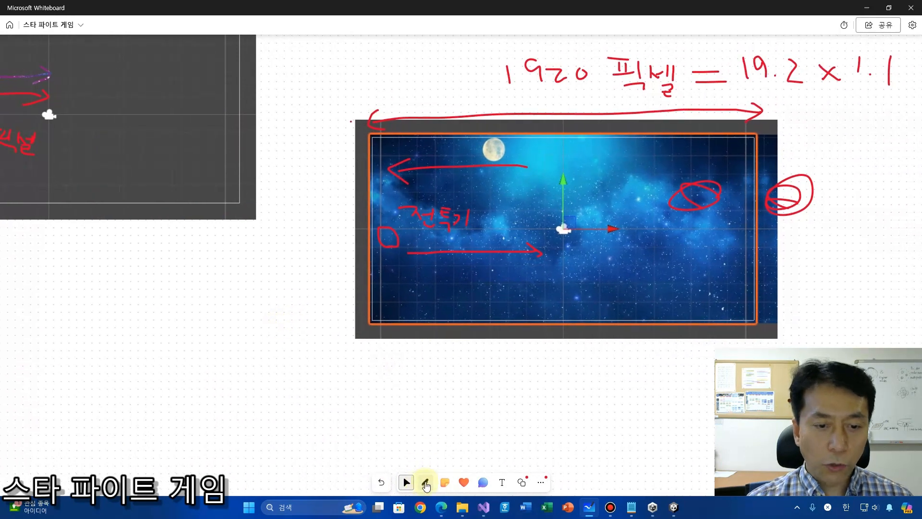
click(425, 482)
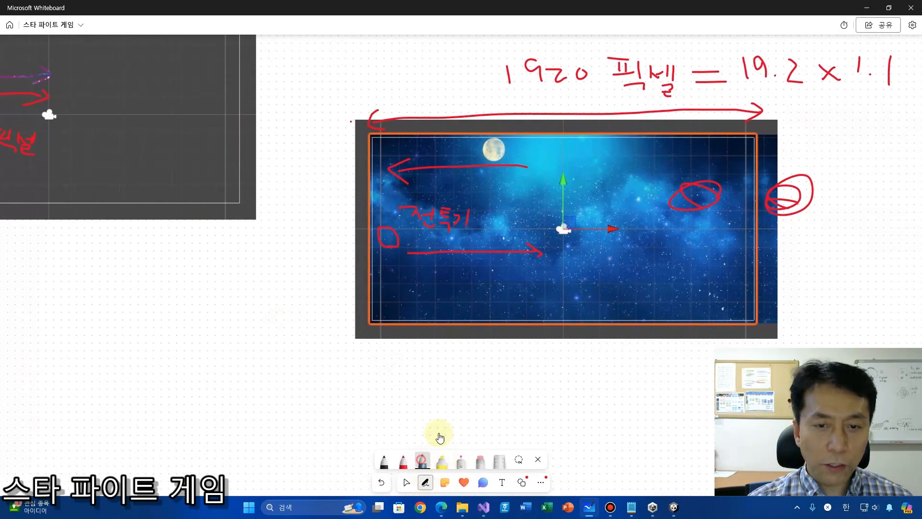
click(423, 460)
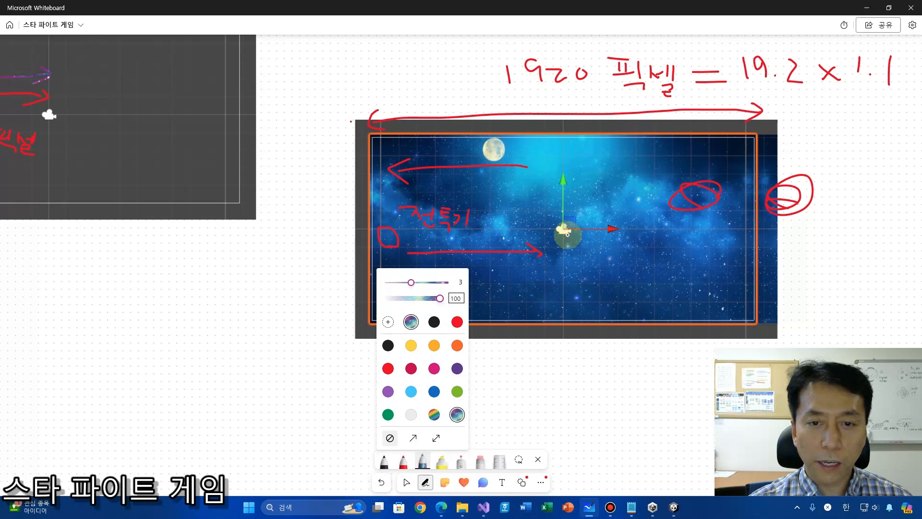
click(566, 229)
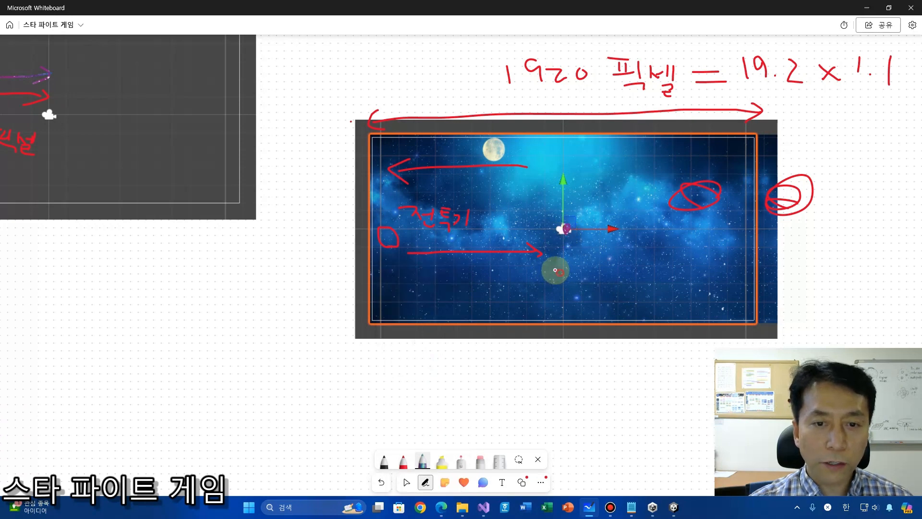
drag(560, 270, 374, 279)
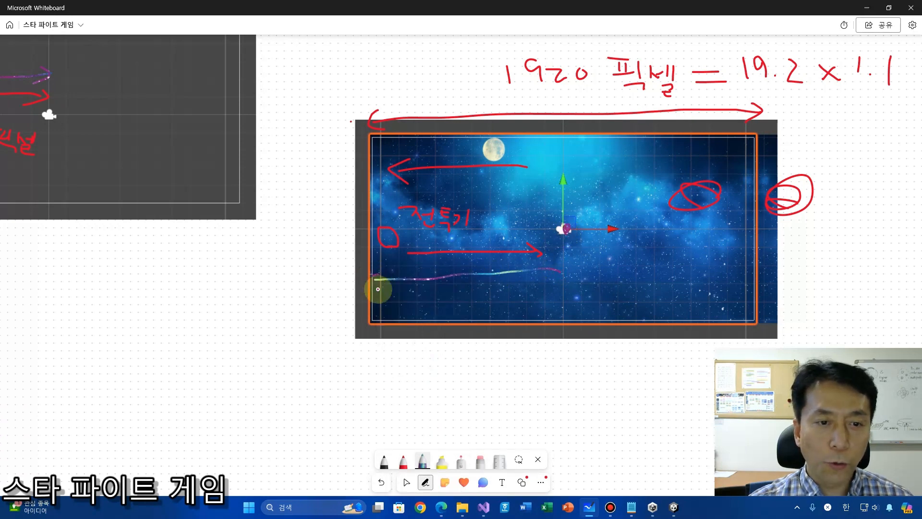
mouse_move(260, 285)
mouse_down()
mouse_move(247, 298)
mouse_move(272, 287)
mouse_move(312, 295)
mouse_move(319, 281)
mouse_move(324, 302)
mouse_move(339, 303)
mouse_up()
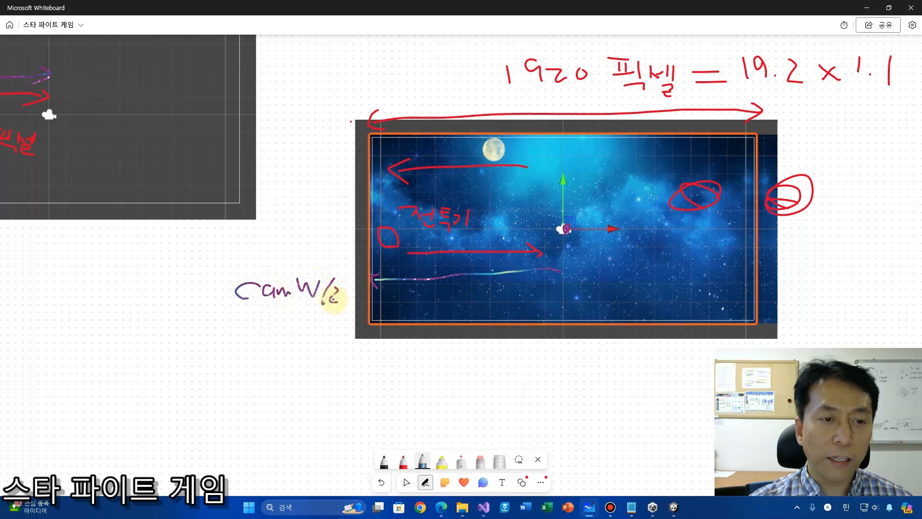
drag(204, 294, 223, 295)
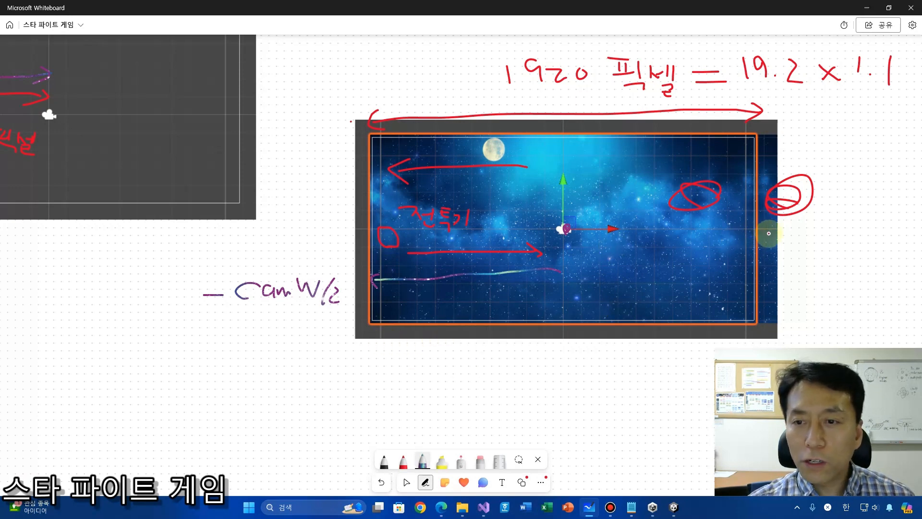
- Draw looping lines from the camera centre to the background's right edge, erasing the overshoot, and write "- backW/2" below the first label
mouse_move(778, 233)
mouse_down()
mouse_move(742, 243)
mouse_move(580, 241)
mouse_move(639, 209)
mouse_move(771, 228)
mouse_move(763, 238)
mouse_move(647, 263)
mouse_move(601, 217)
mouse_move(782, 226)
mouse_move(763, 244)
mouse_up()
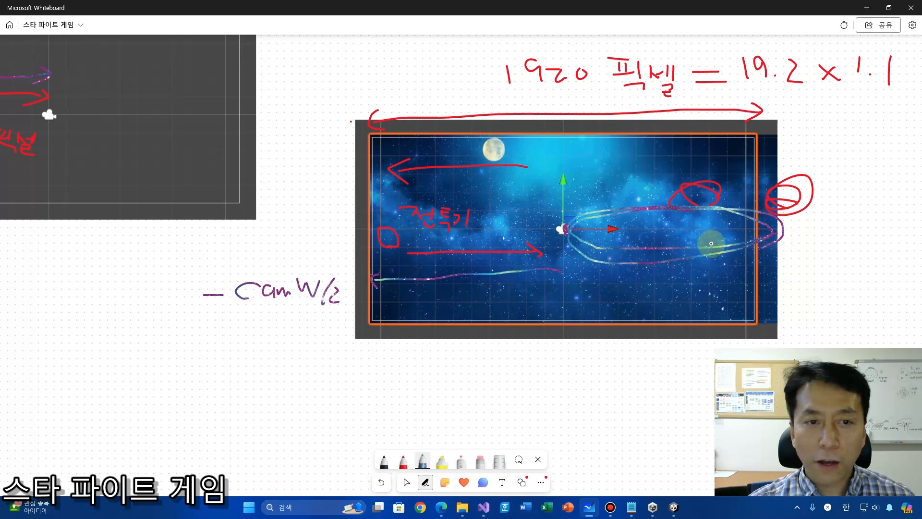
mouse_move(765, 208)
mouse_down()
mouse_move(761, 240)
mouse_move(761, 192)
mouse_move(763, 243)
mouse_move(768, 207)
mouse_move(790, 249)
mouse_up()
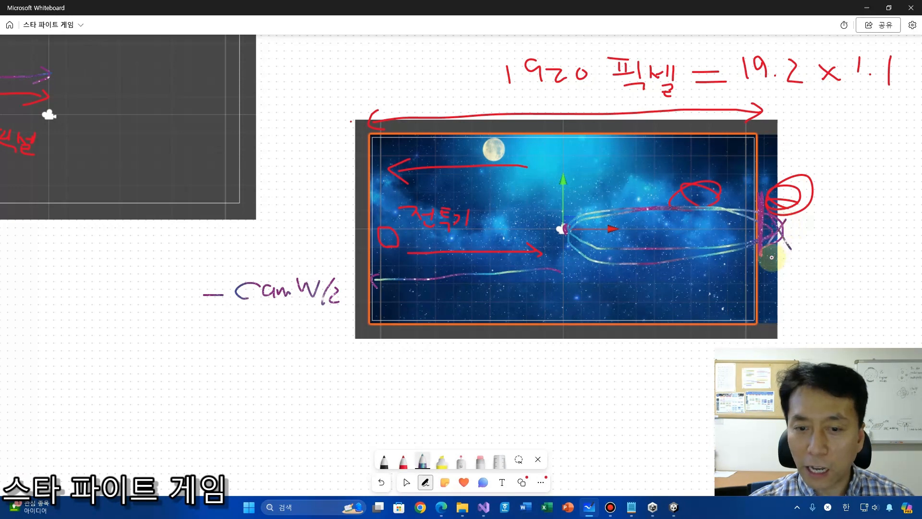
click(480, 461)
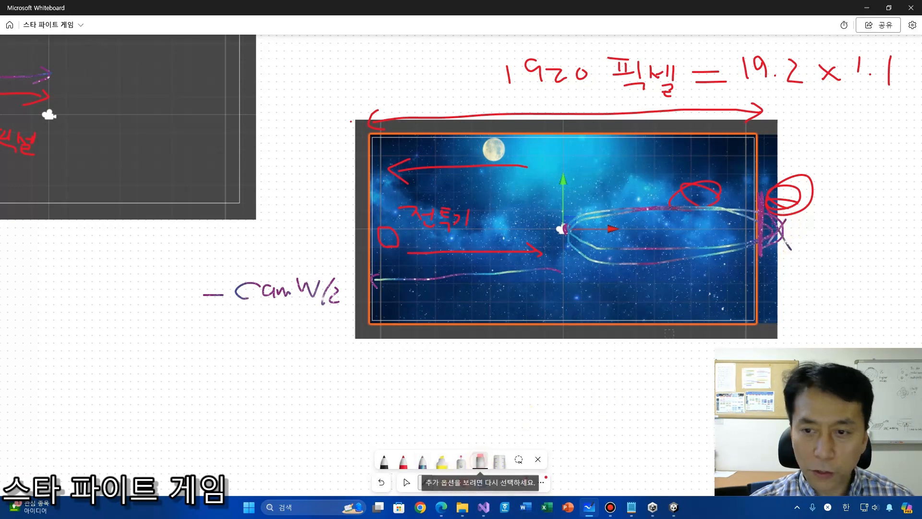
drag(787, 213, 771, 242)
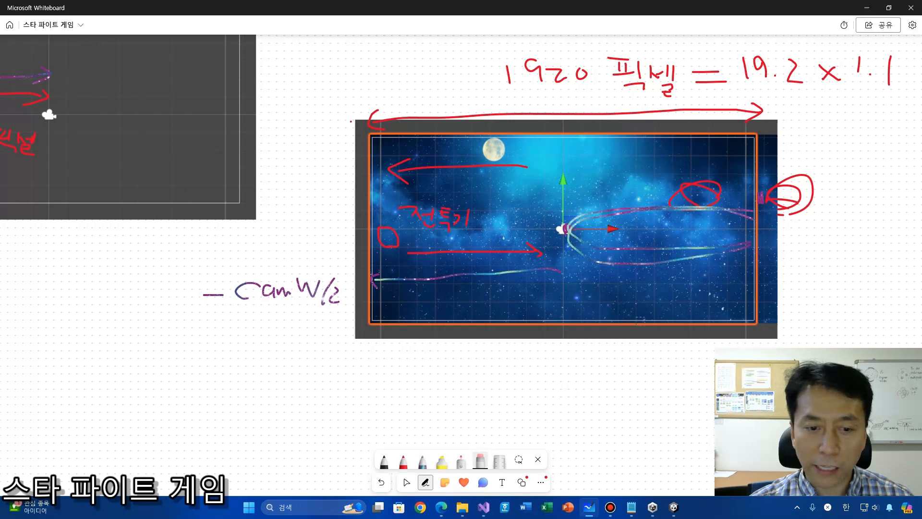
click(421, 462)
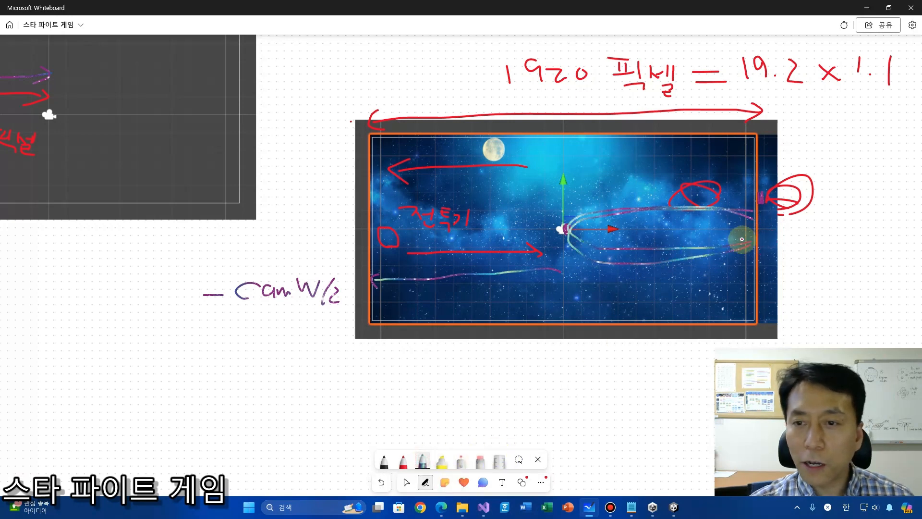
mouse_move(565, 237)
mouse_down()
mouse_move(577, 247)
mouse_move(701, 247)
mouse_move(731, 232)
mouse_move(619, 257)
mouse_move(574, 240)
mouse_move(586, 260)
mouse_up()
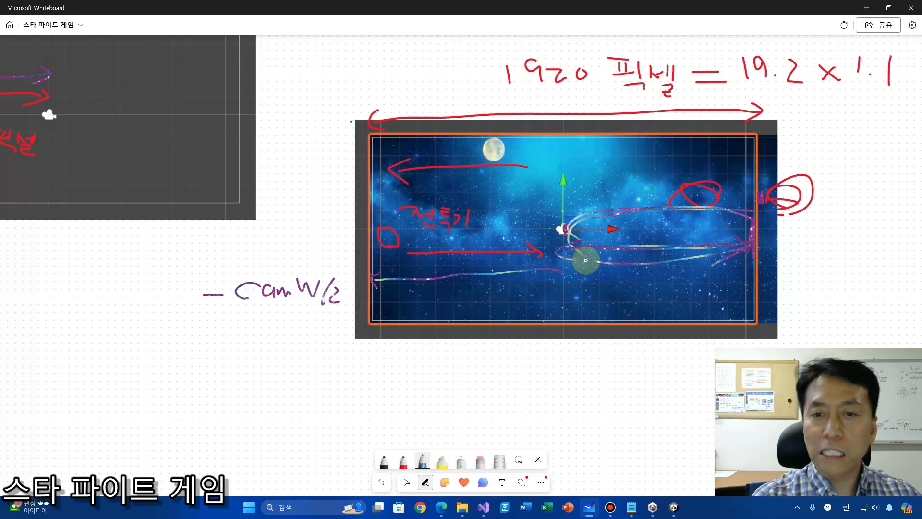
mouse_move(205, 353)
mouse_down()
mouse_move(294, 365)
mouse_move(345, 339)
mouse_move(346, 377)
mouse_move(377, 367)
mouse_up()
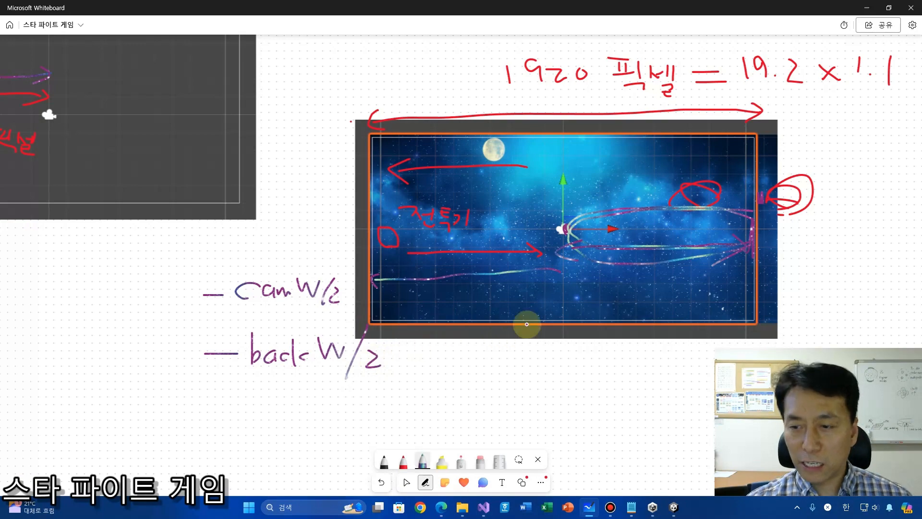
- Switch to Visual Studio and start an if condition on transform.position.x below the Translate line in Update
click(677, 510)
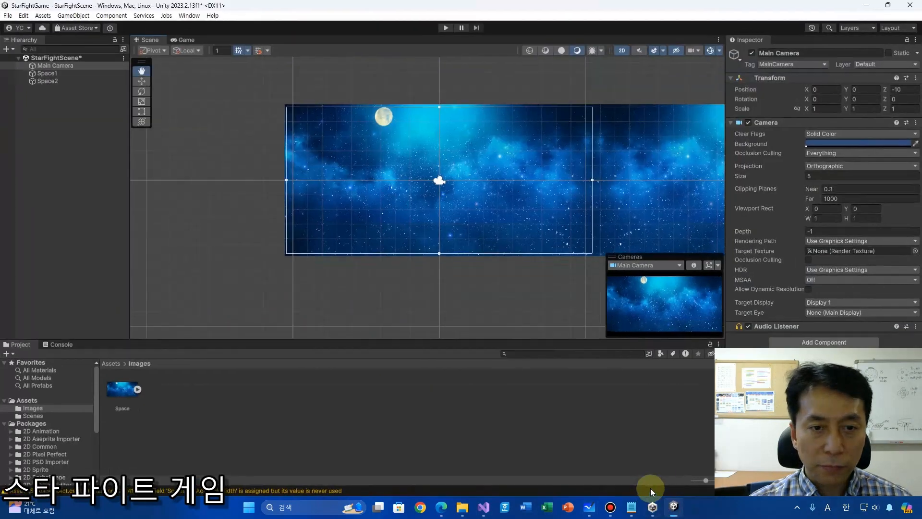
click(484, 507)
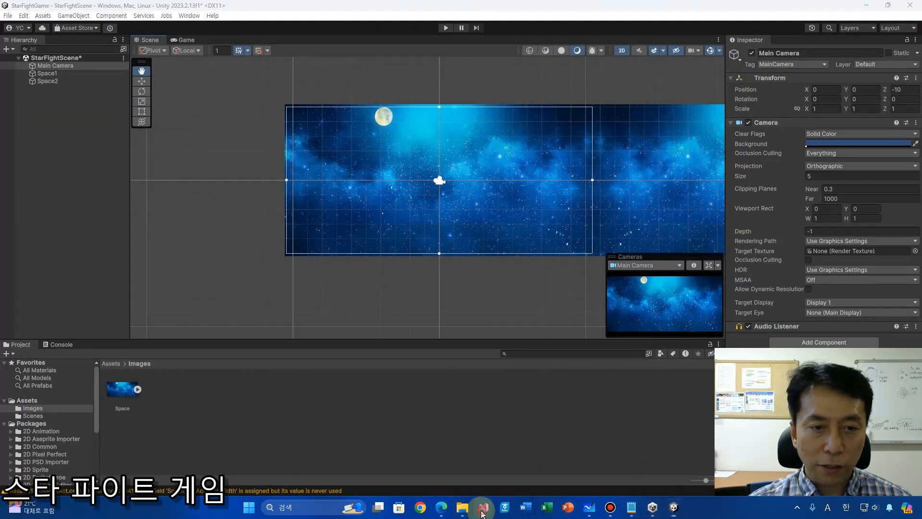
click(559, 263)
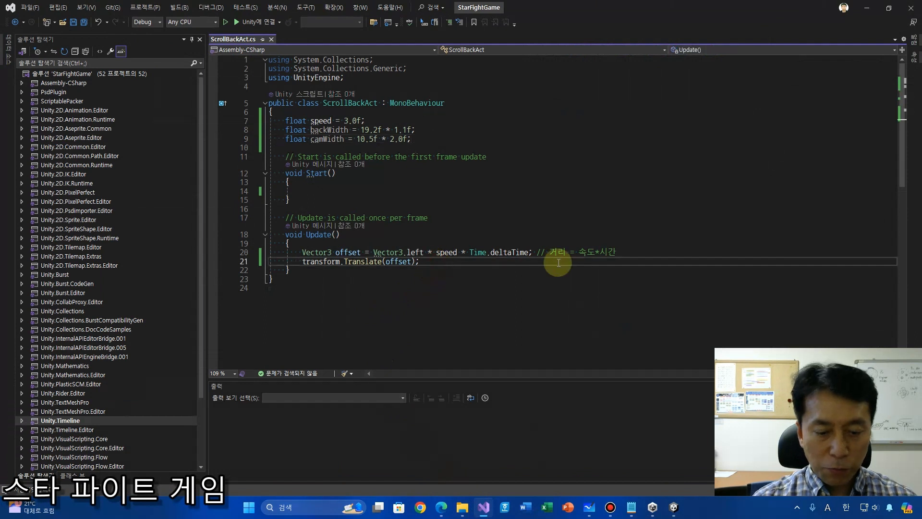
key(Return)
text(if (t)
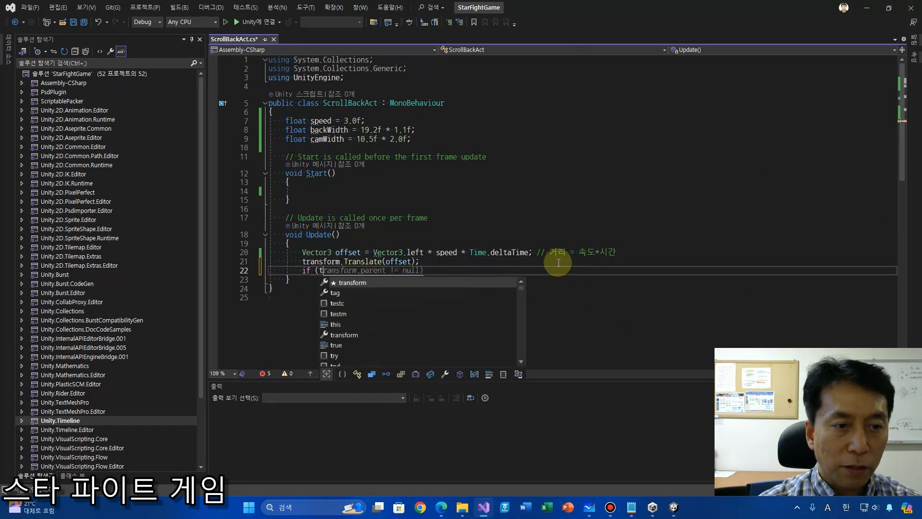
text(ran)
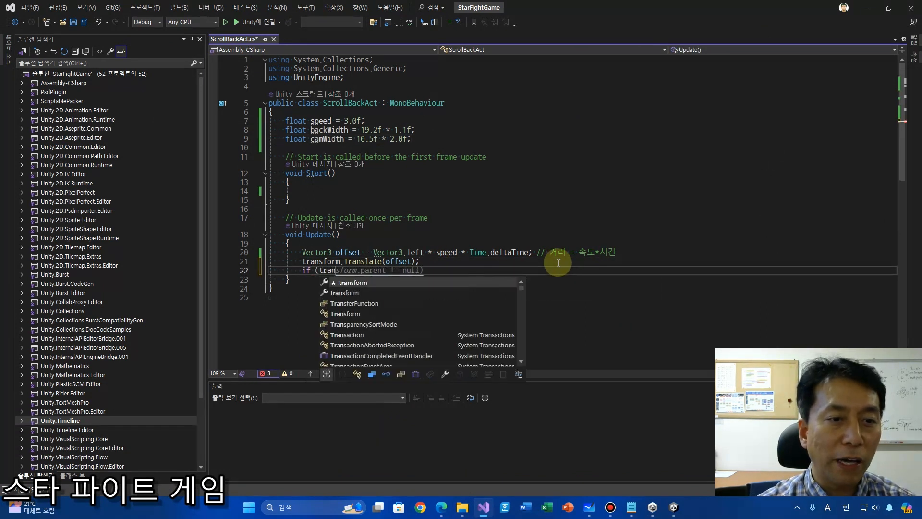
text(sform.)
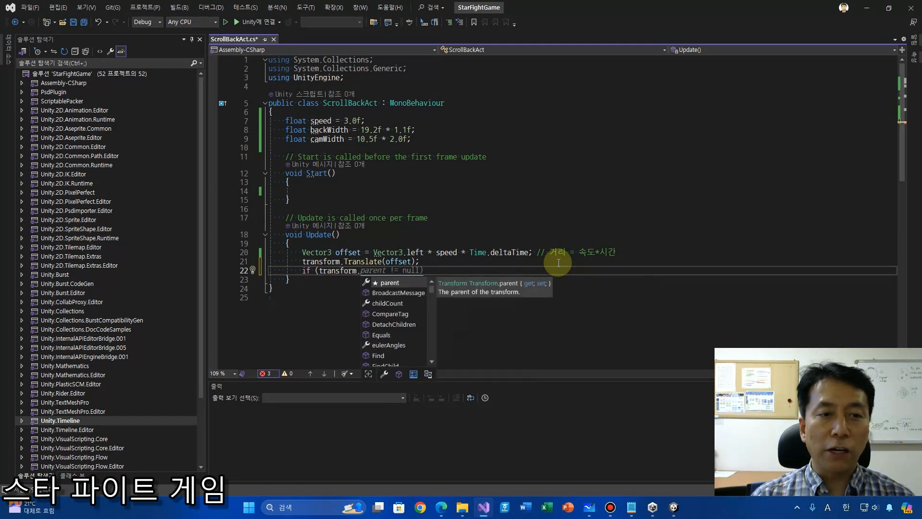
text(pos)
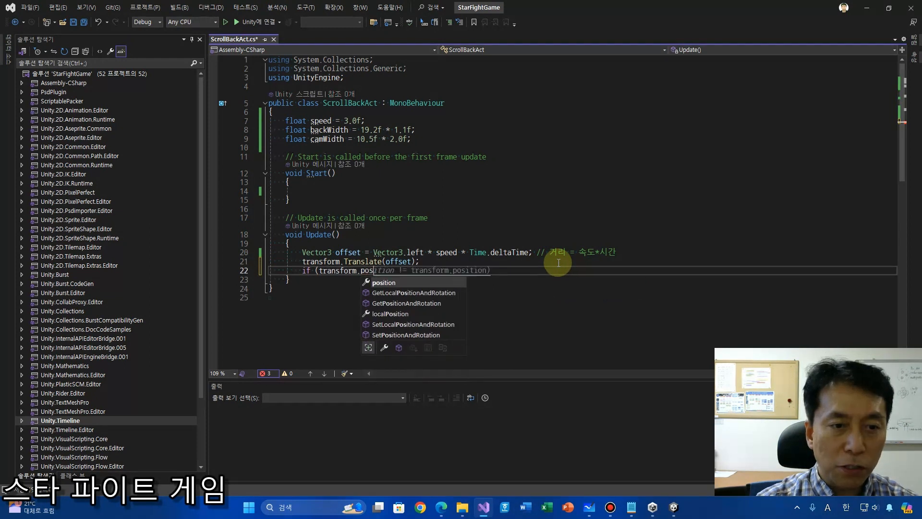
text(ition.x)
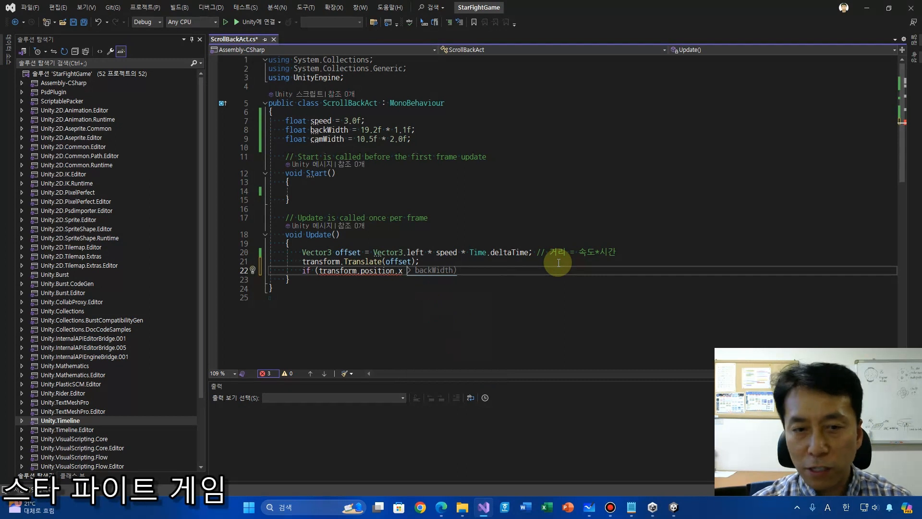
- Compare the position in the if condition with "<= -camWidth/2.0f"
text( < -c)
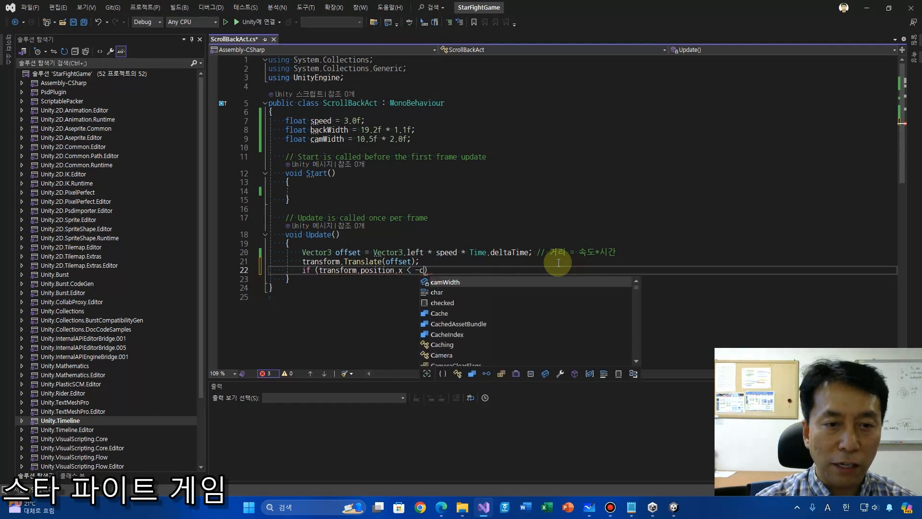
key(BackSpace)
key(BackSpace)
key(BackSpace)
text(= )
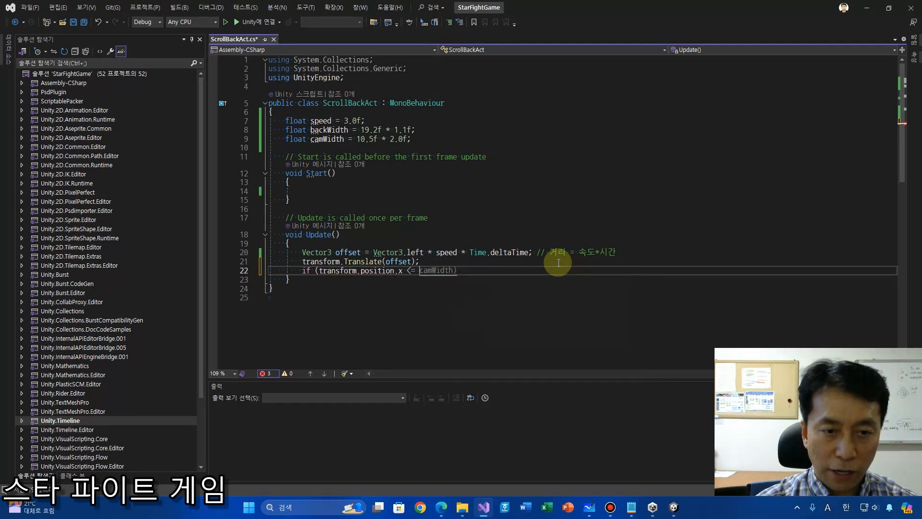
text(-camWid)
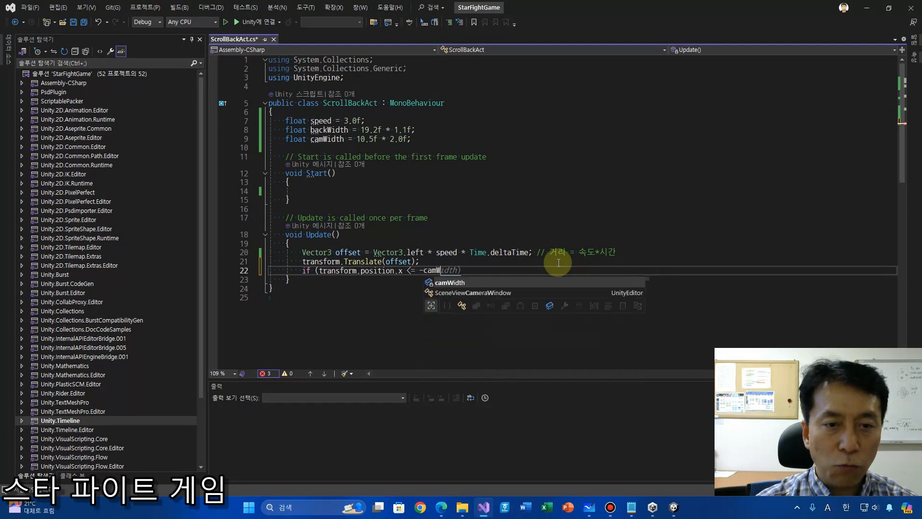
text(th/2.)
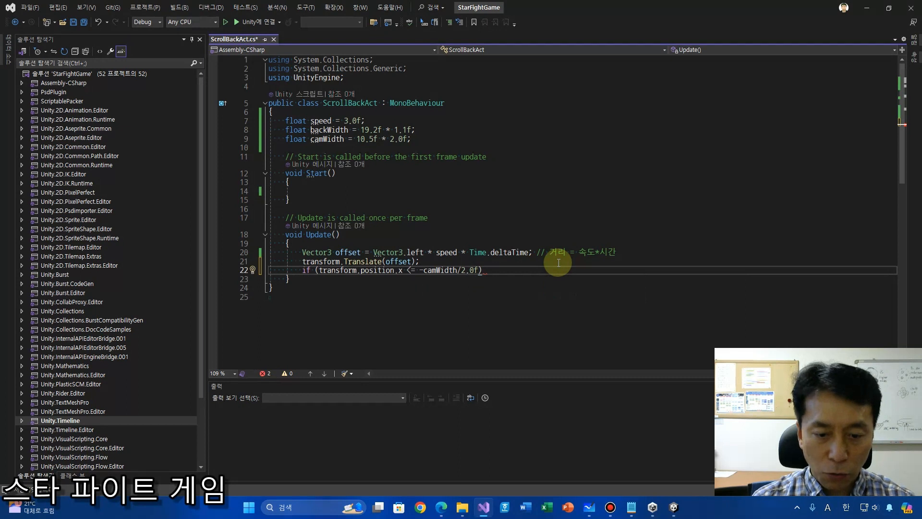
text(0f )
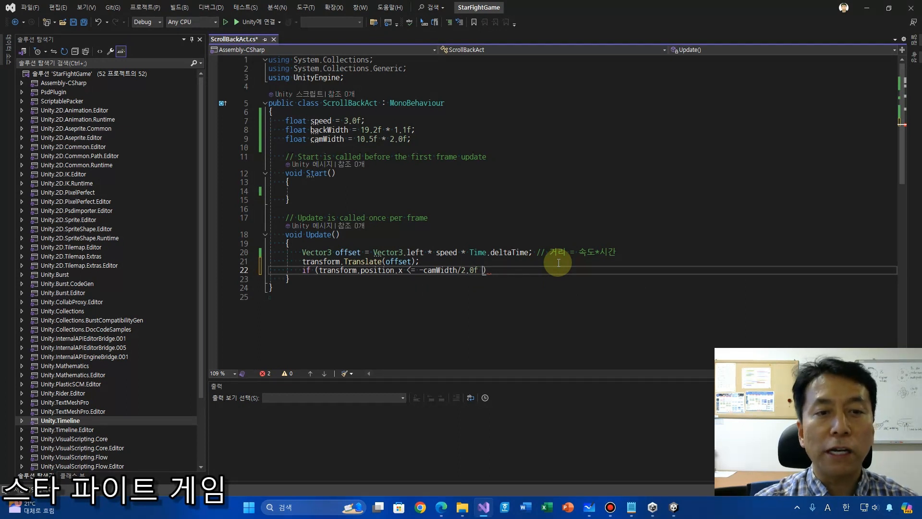
- Complete the condition with "- backWidth/2.0f" and add an empty braces block below it
text(- backWidth)
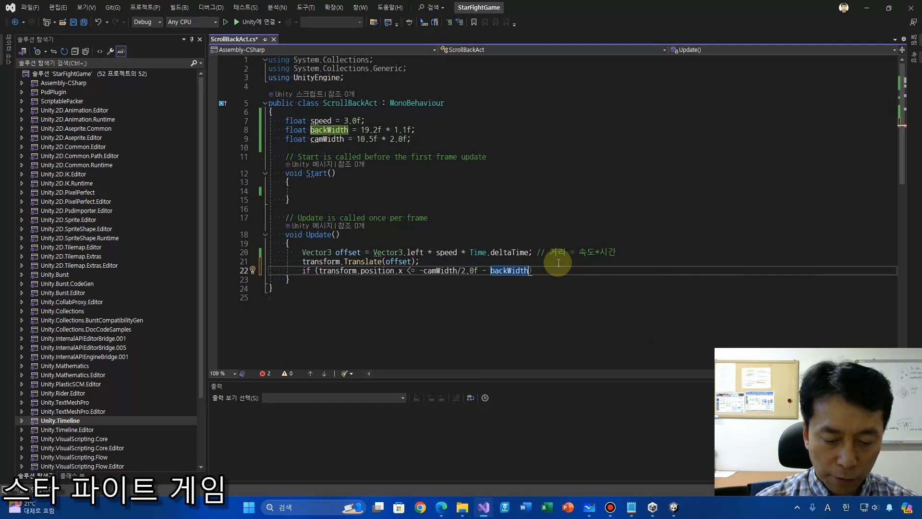
text(/2.)
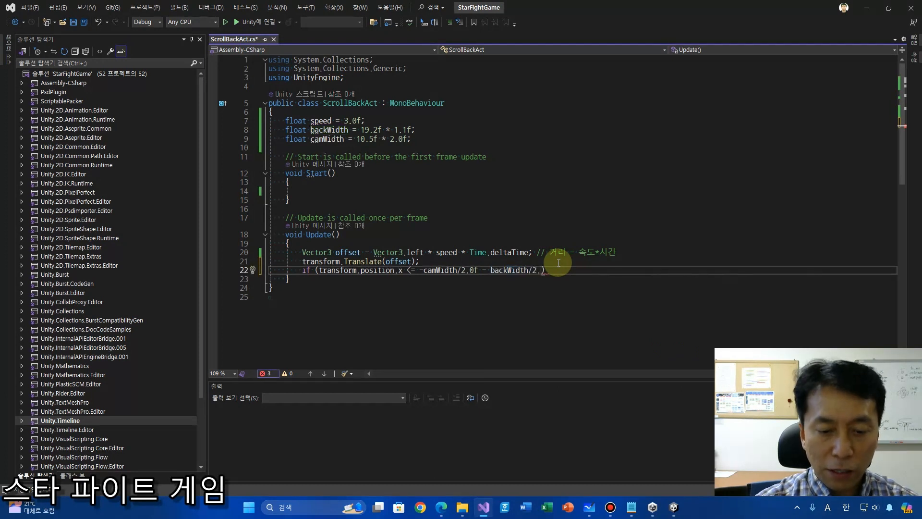
text(0f))
key(Return)
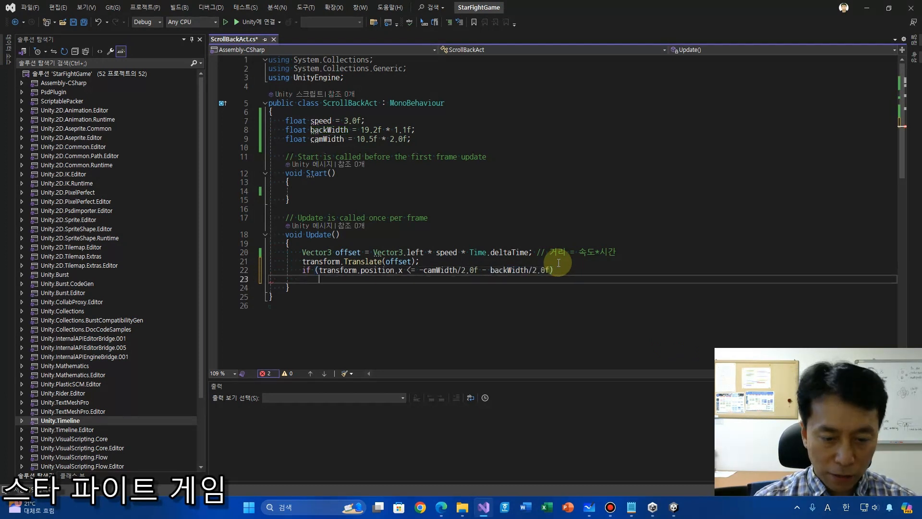
text({)
key(Return)
- Add the comment "// 이미지가 카메라를 벗어나면" after the if condition and highlight its camera and background width expression
click(586, 261)
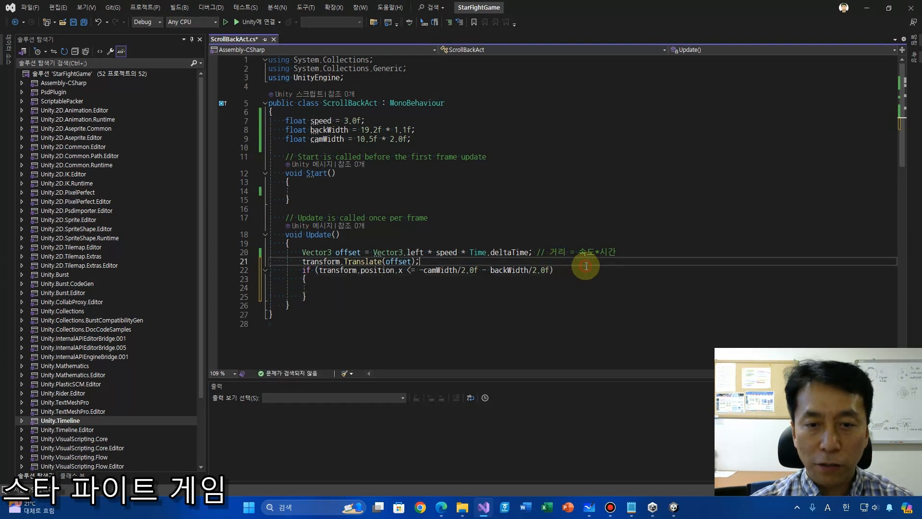
click(584, 270)
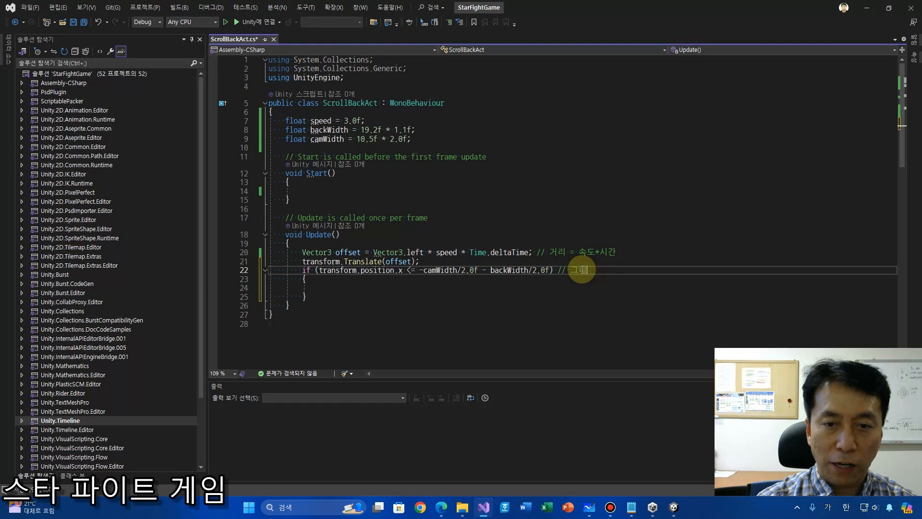
text(// 이미지가 카메라를 벗어나면)
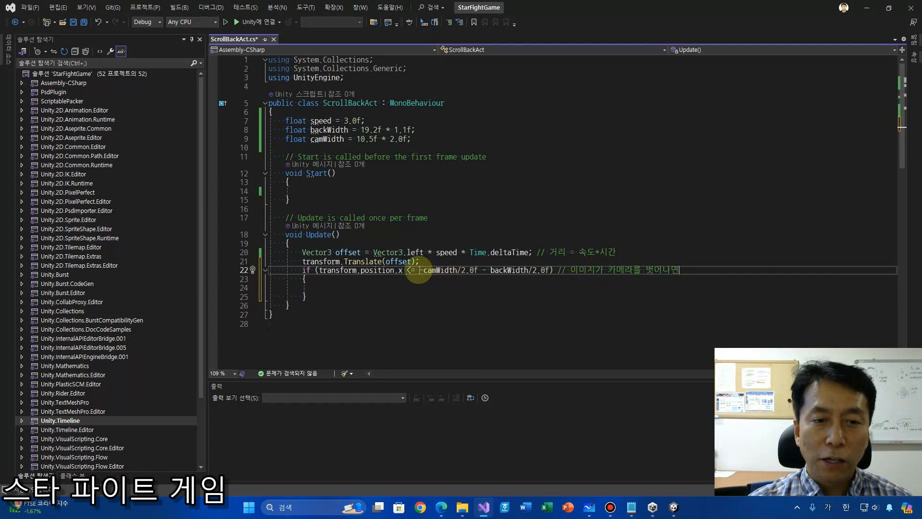
drag(420, 270, 537, 272)
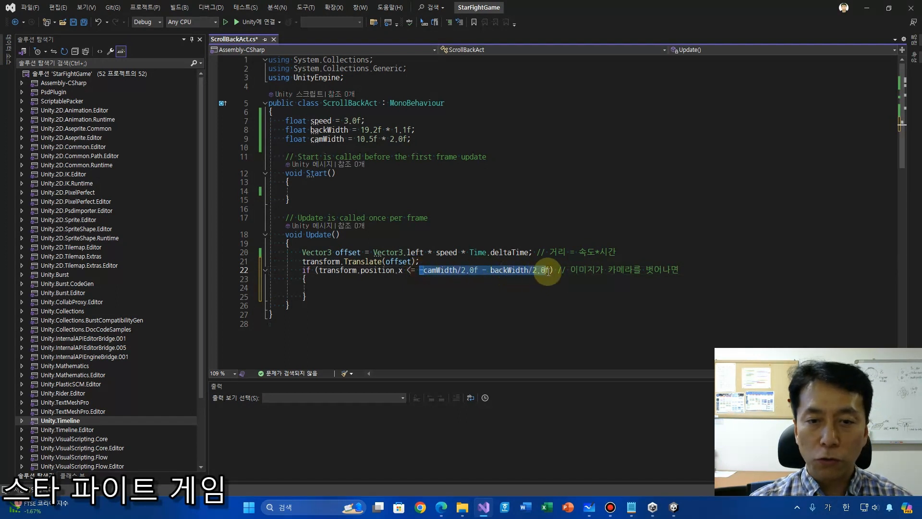
- Add "transform.Translate(backWidth * 2.0f, 0.0f, 0.0f);" inside the empty if block in Update and save the script
click(406, 291)
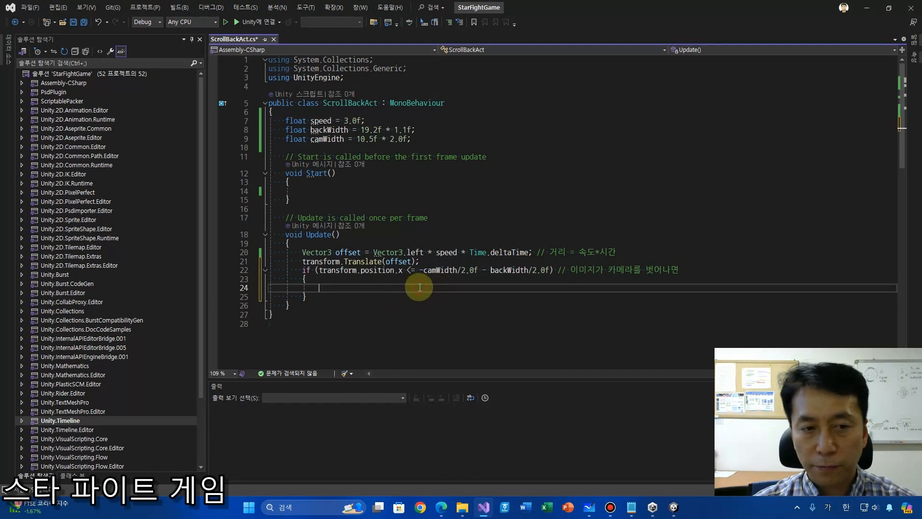
text(transfo)
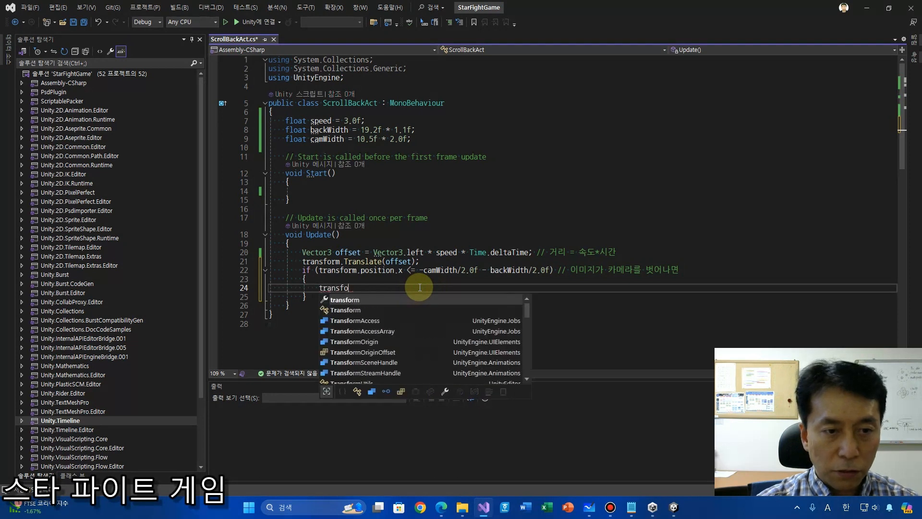
text(rm.Transla)
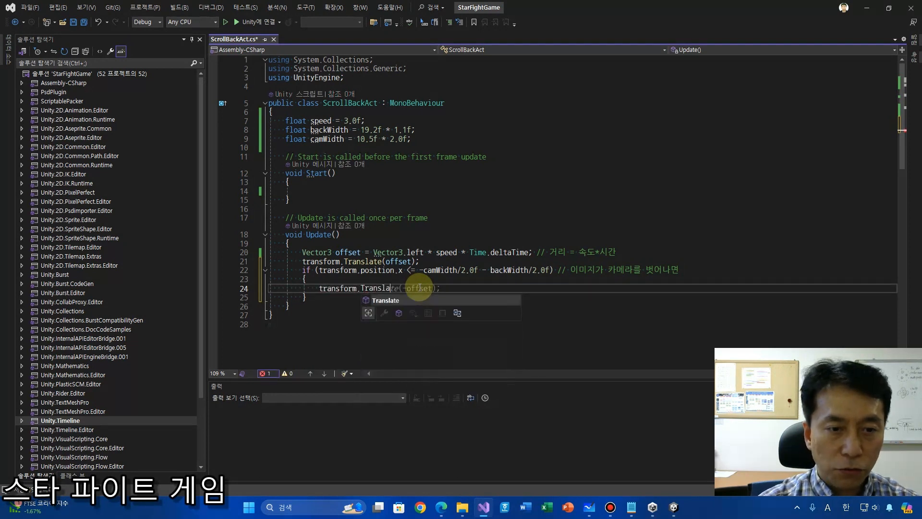
text(te()
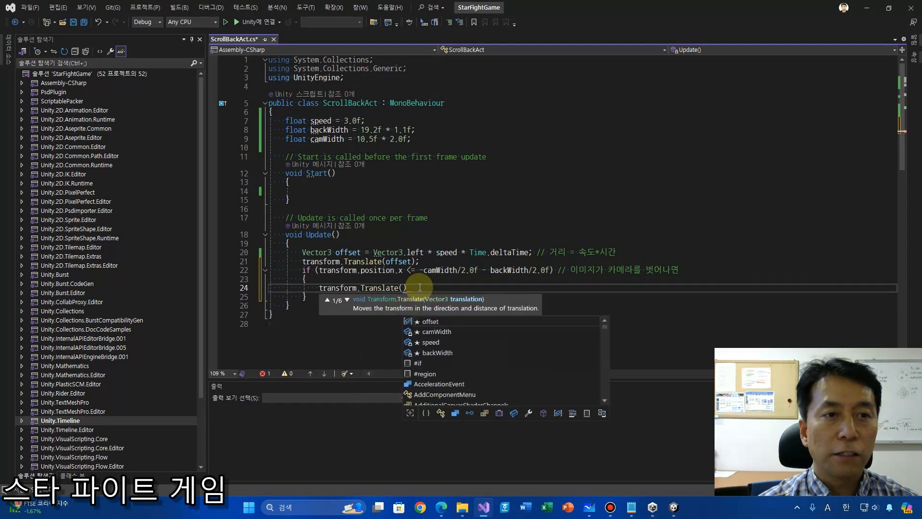
text(backWi)
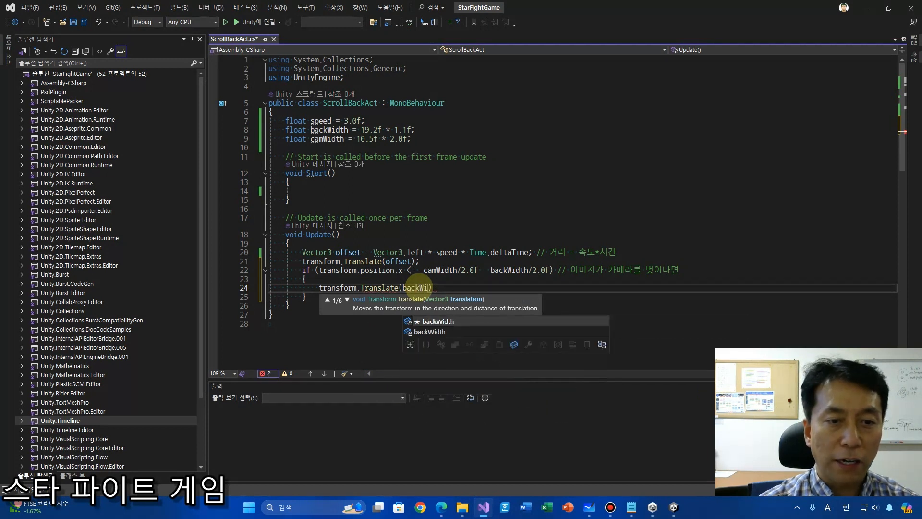
text(dth)
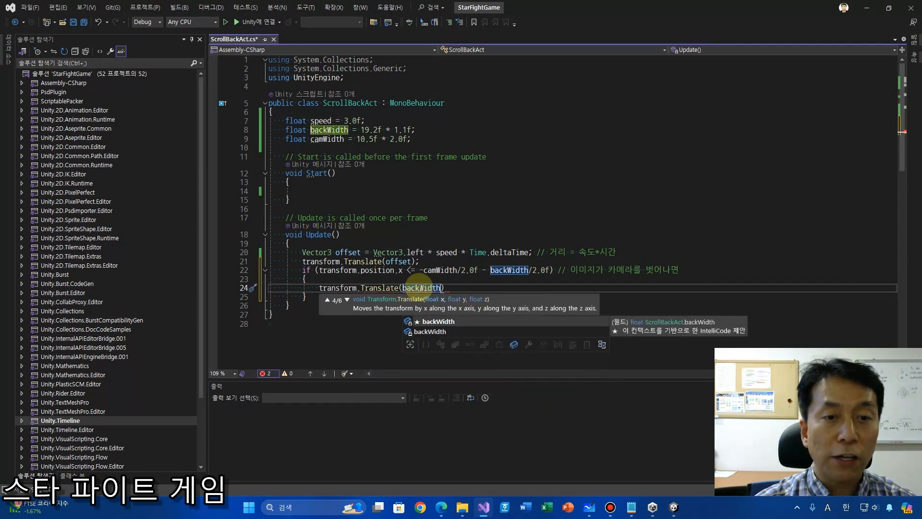
text(*)
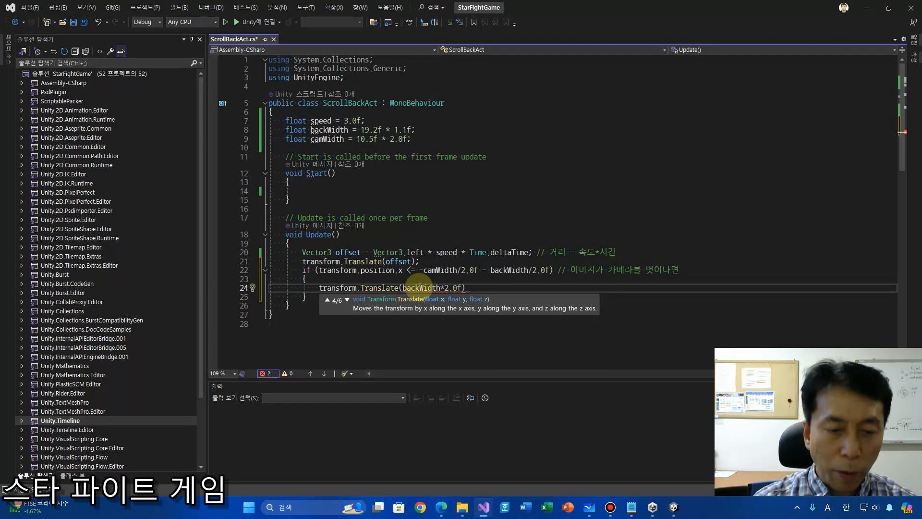
text(2.0f, 0.0f,)
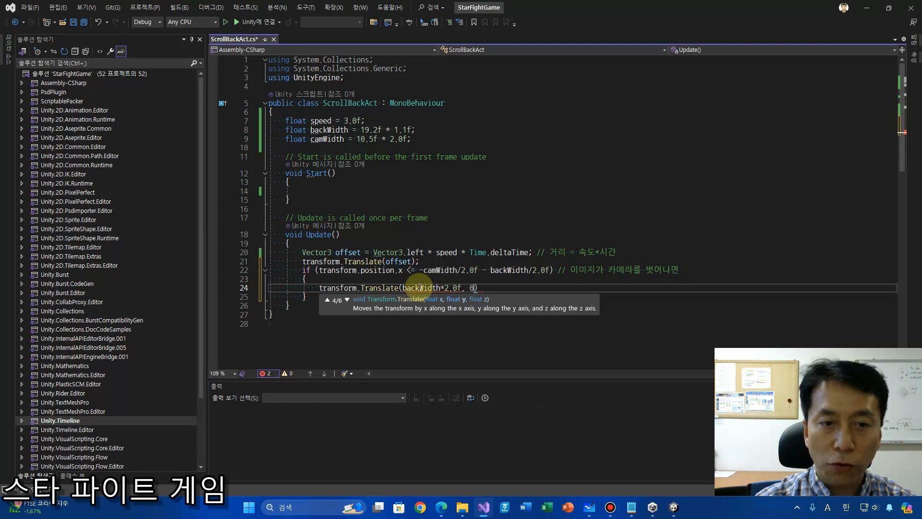
text( 0.0f)
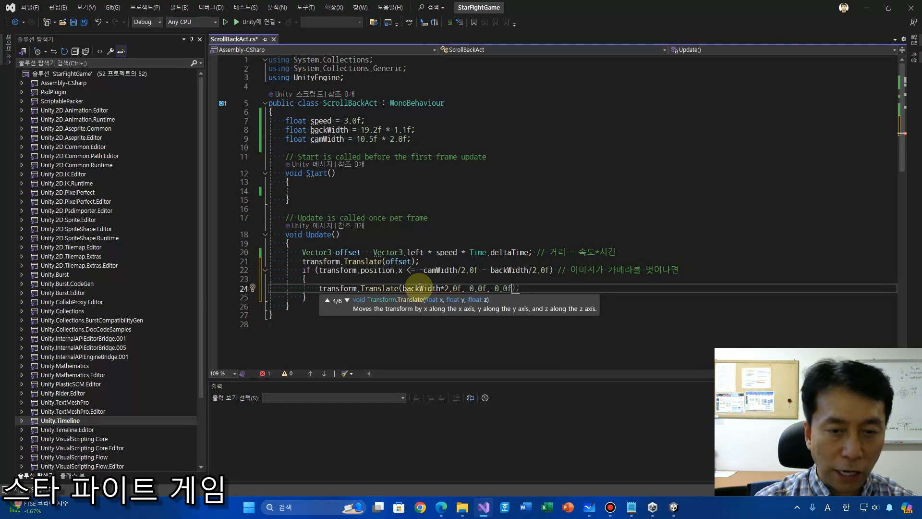
text();)
key(ctrl+s)
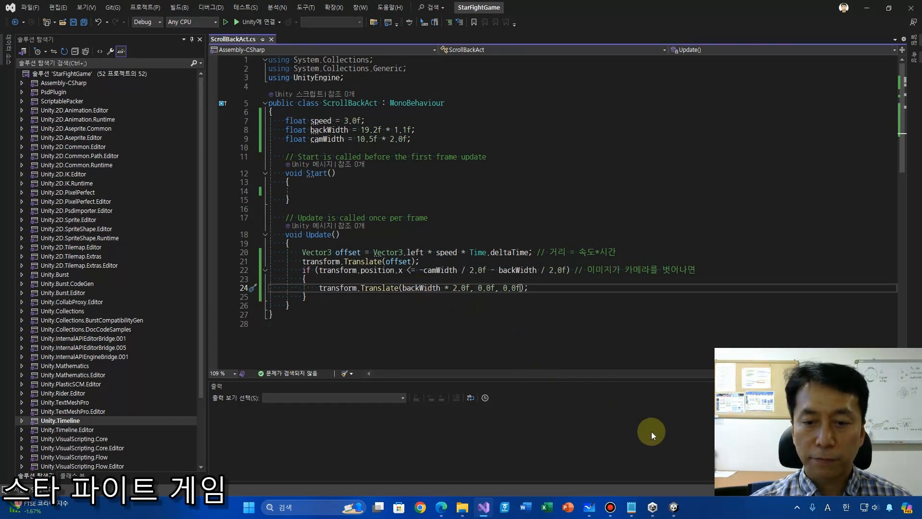
- Switch to Unity, play the scene to check the endless background scrolling, and stop it
click(673, 506)
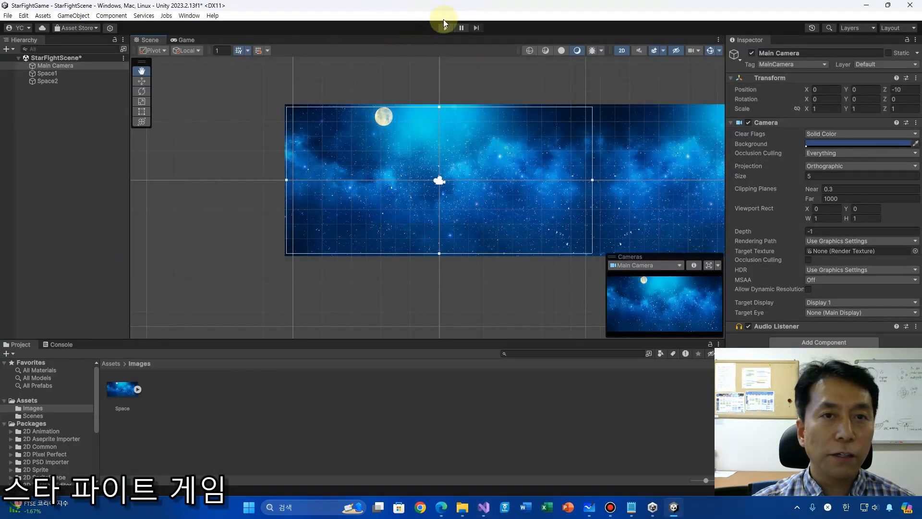
click(446, 27)
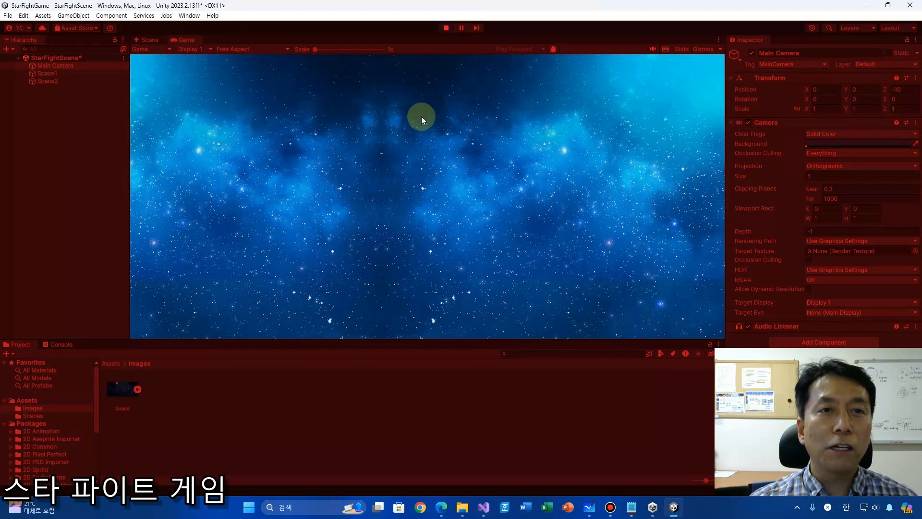
click(446, 28)
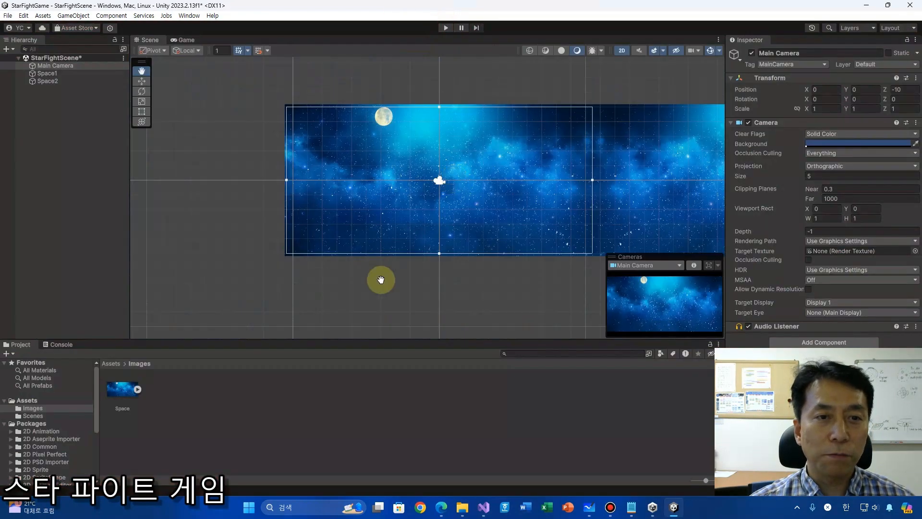